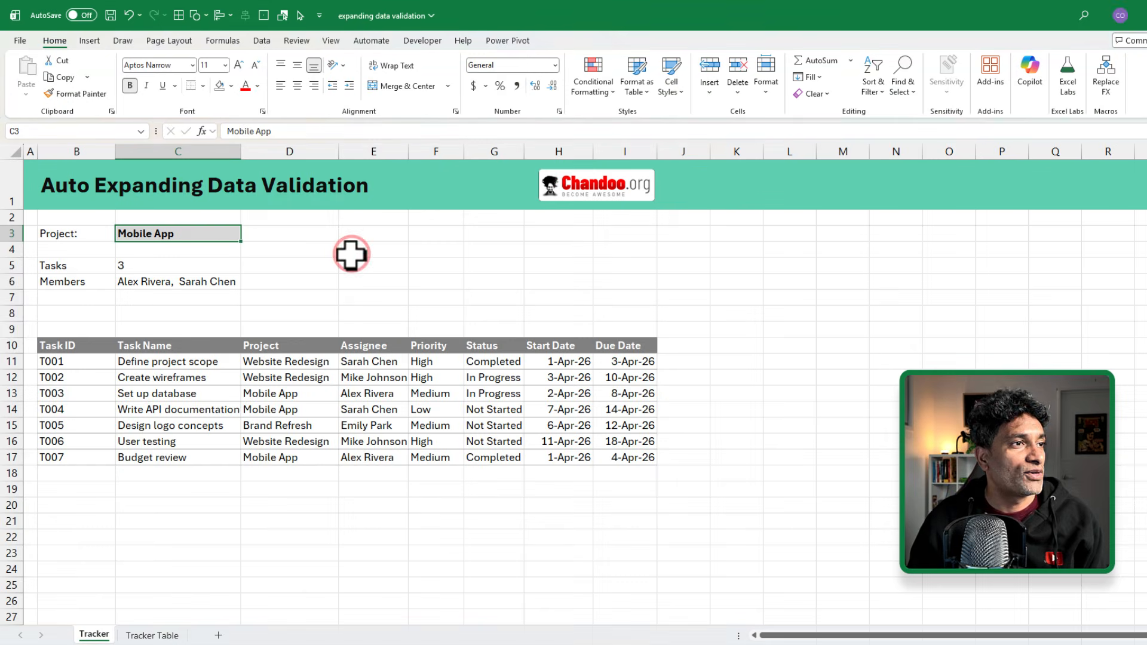
Step: Review the task table B10:I17 and the Tasks and Members summary formulas in C5:C6
left_click_drag(69, 344, 625, 457)
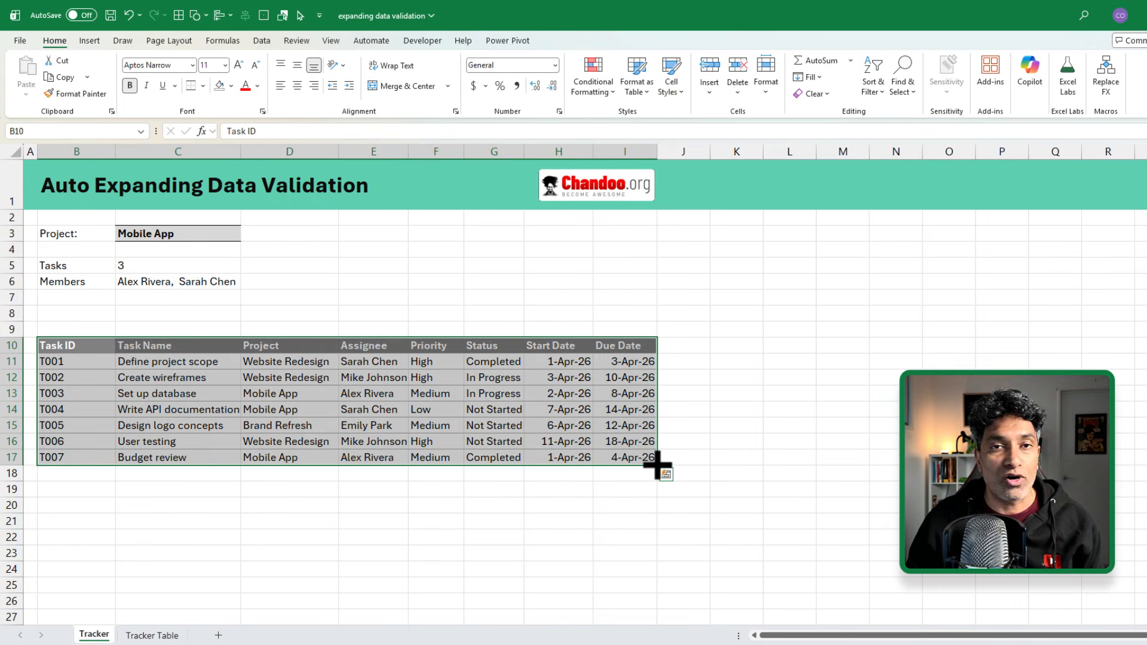
left_click_drag(267, 348, 285, 456)
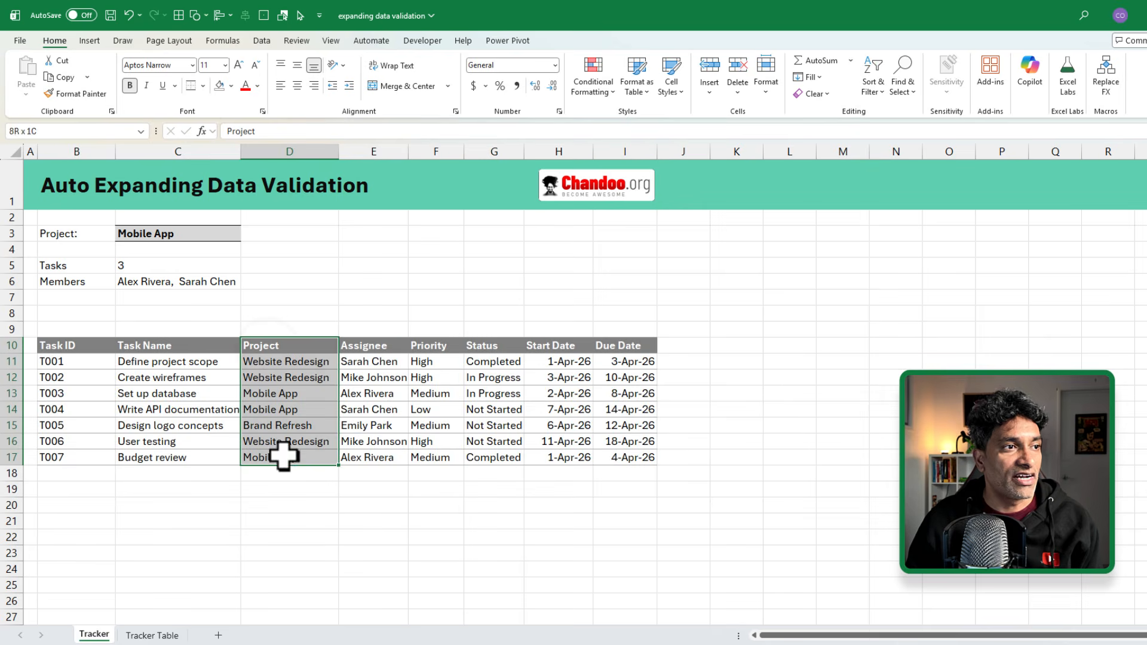
left_click_drag(385, 347, 379, 456)
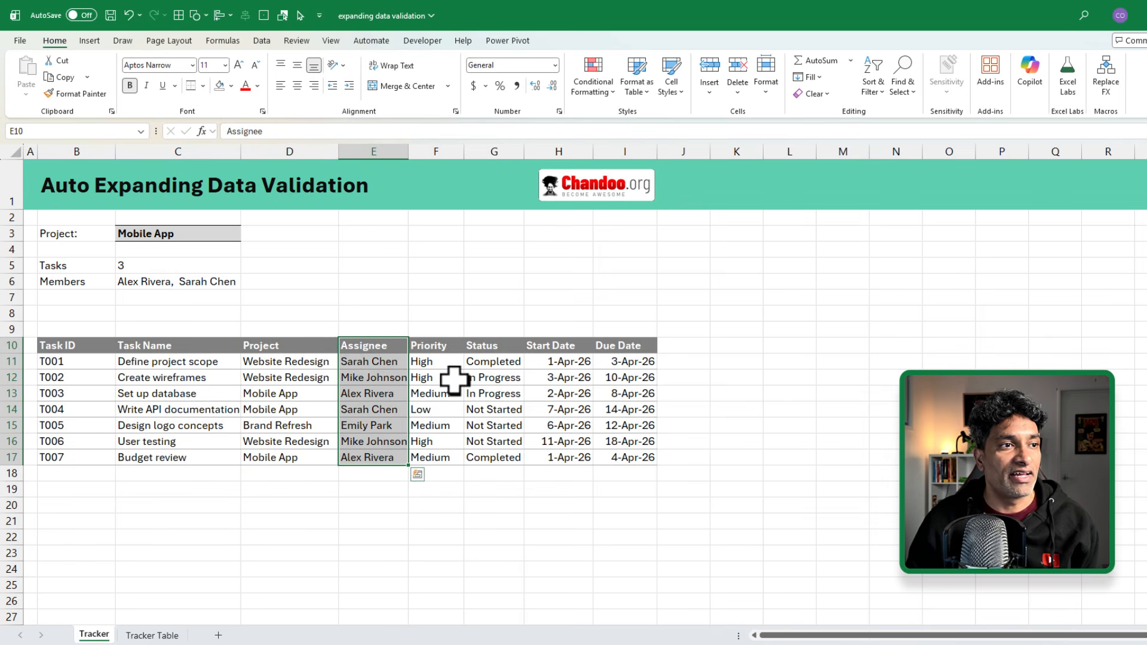
left_click(187, 233)
left_click_drag(46, 232, 207, 279)
left_click(180, 231)
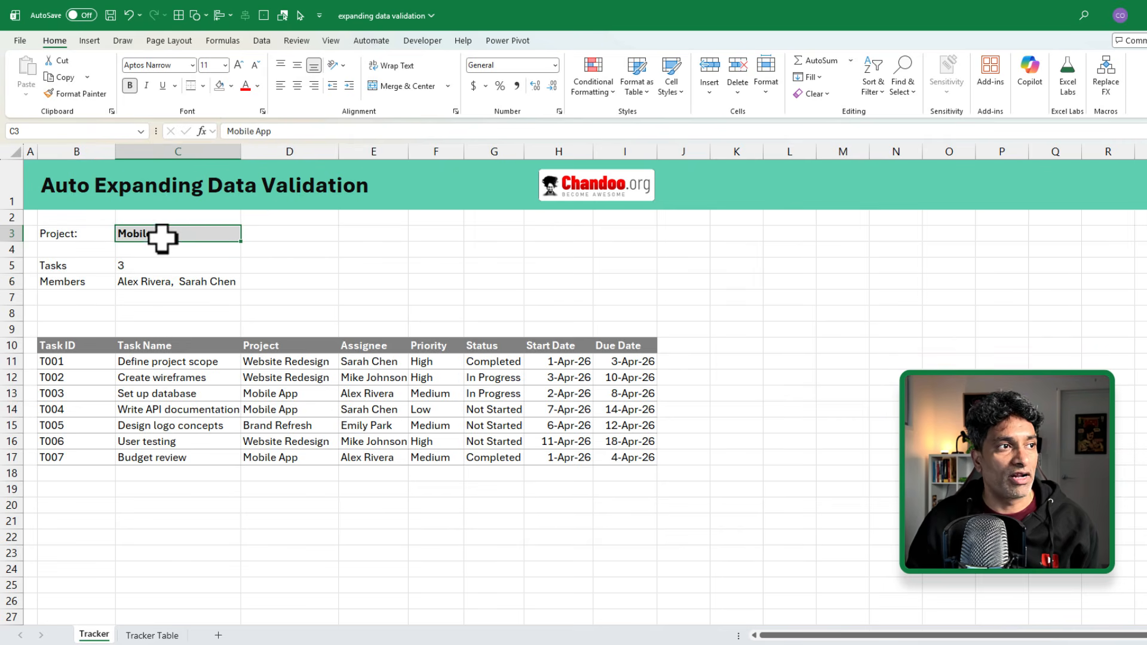
left_click(160, 267)
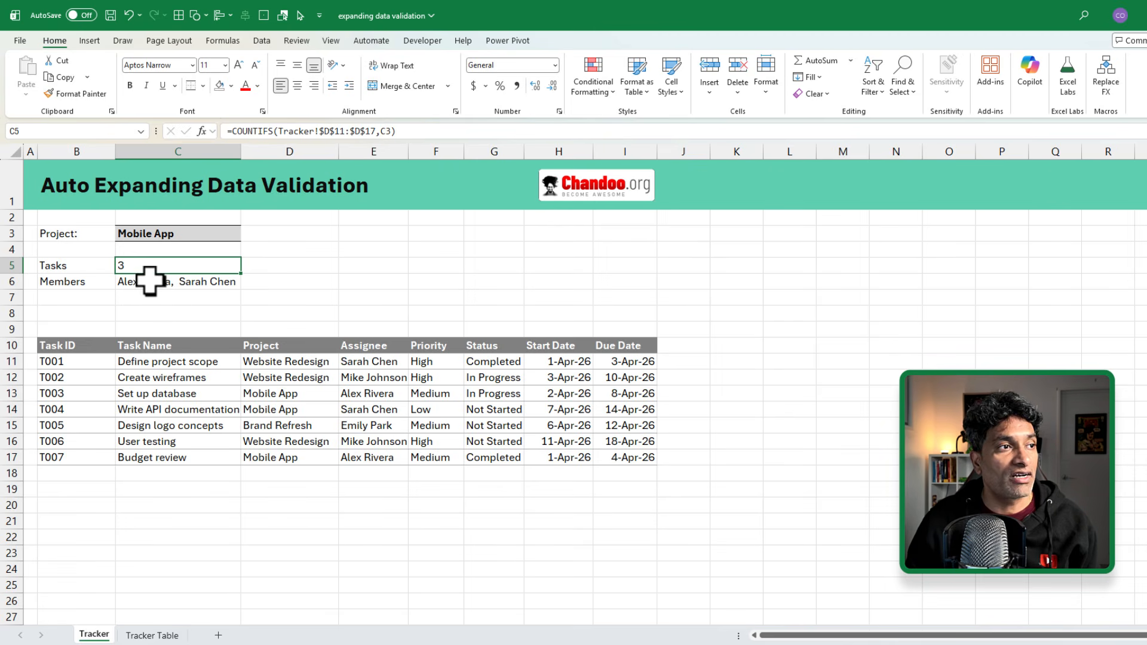
left_click(167, 286)
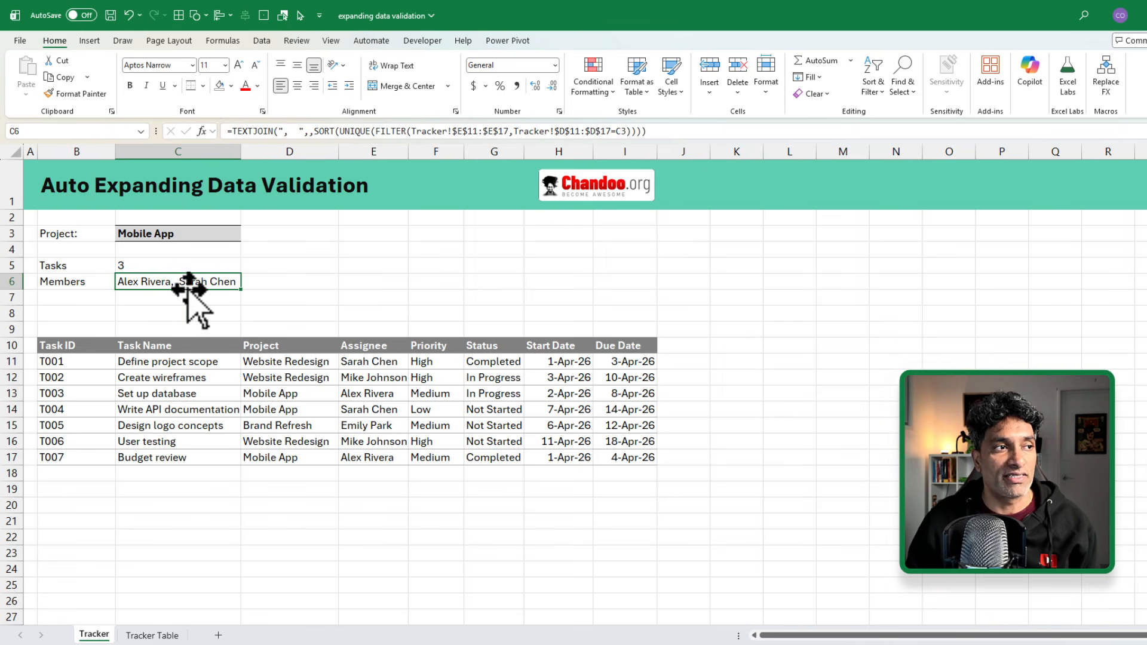
left_click_drag(174, 264, 179, 286)
left_click(178, 228)
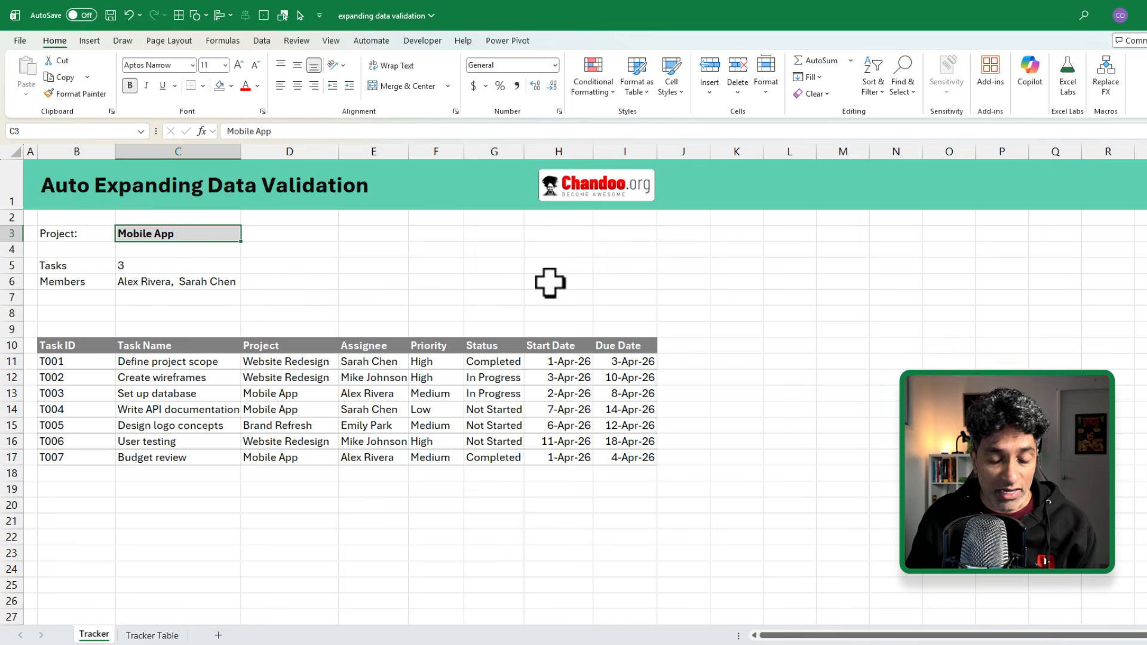
Step: Try ecommerce as the project in C3, then undo it to restore Mobile App
type("eco")
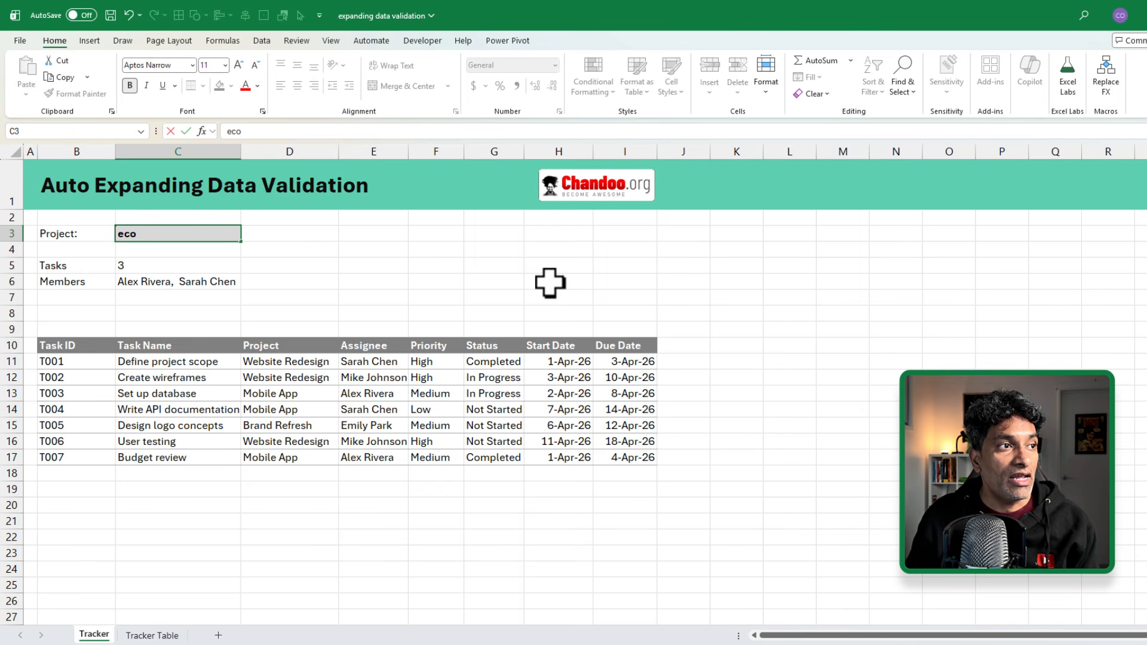
type("mmerce")
key("Return")
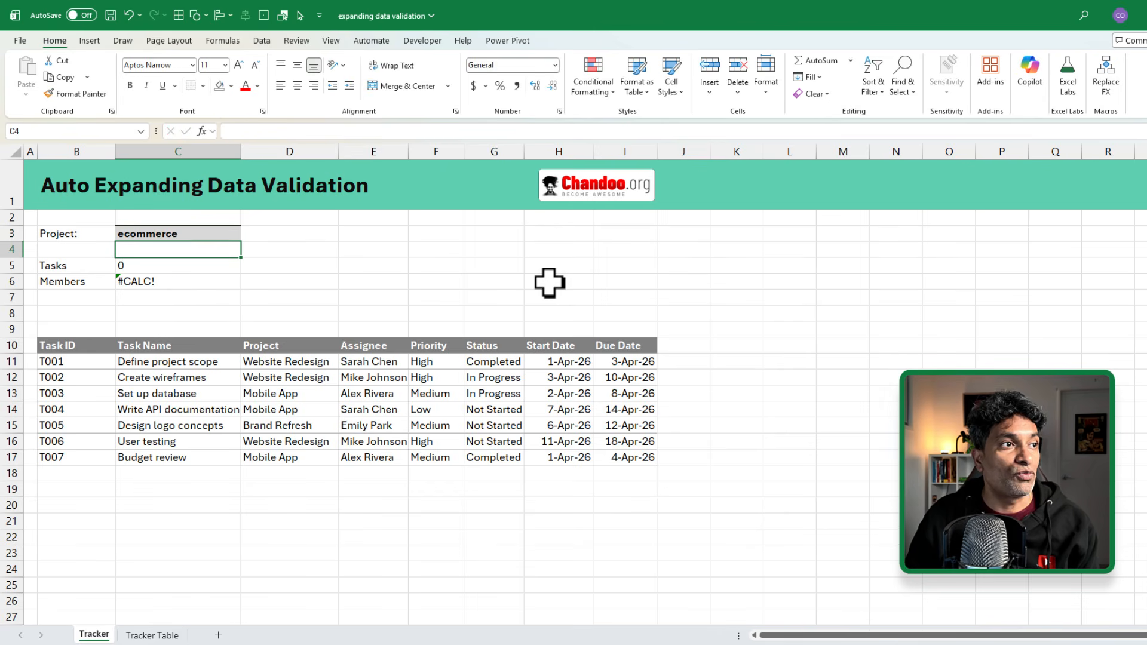
left_click(192, 235)
left_click_drag(160, 266, 164, 285)
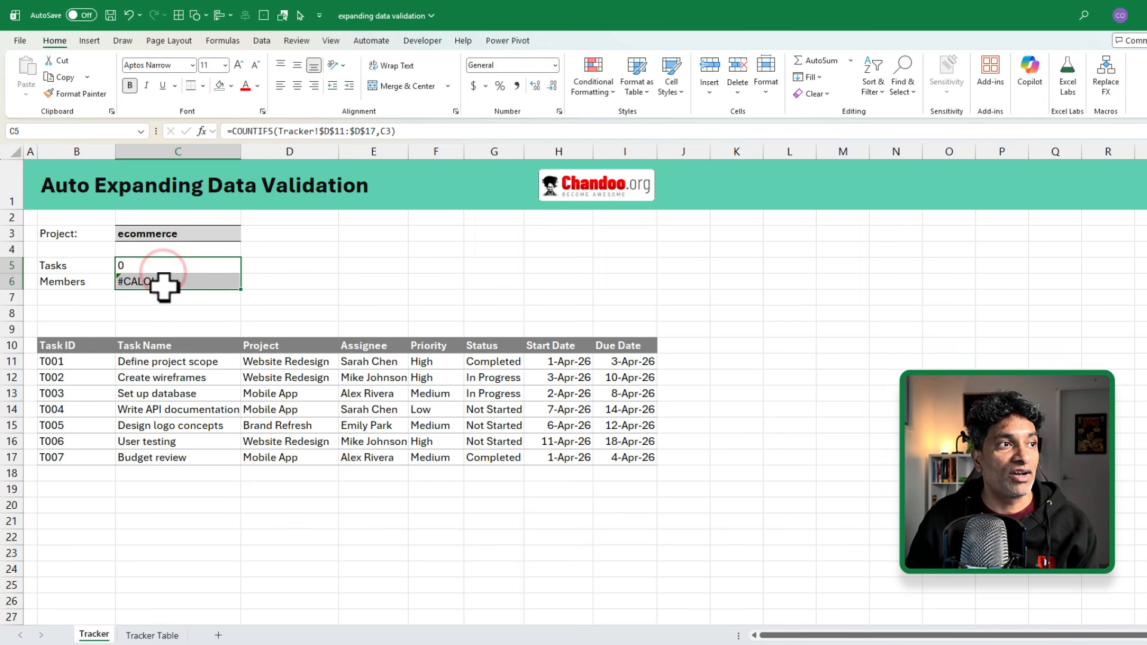
left_click(220, 236)
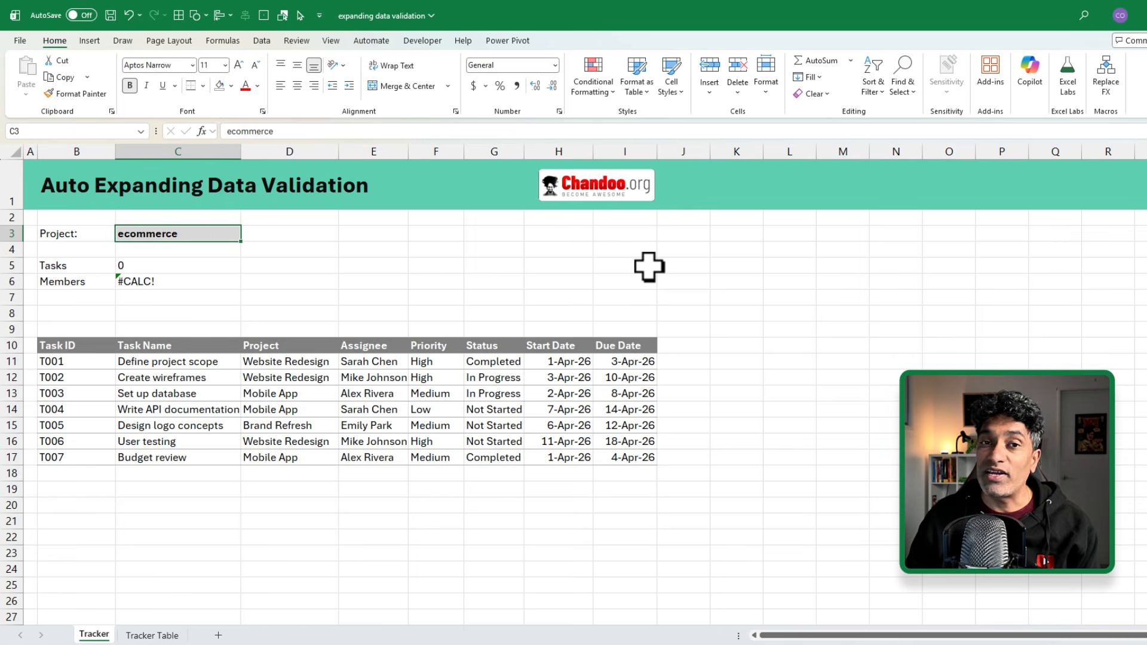
key("ctrl+z")
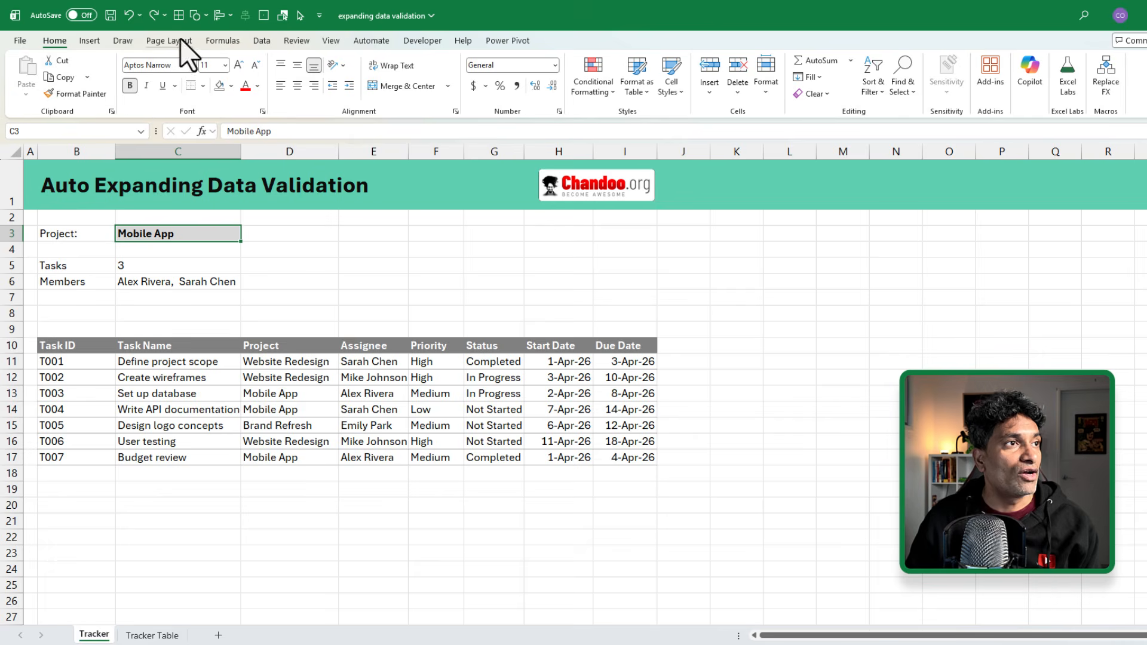
Step: Give C3 List data validation sourced from the Project cells D11:D17
left_click(261, 41)
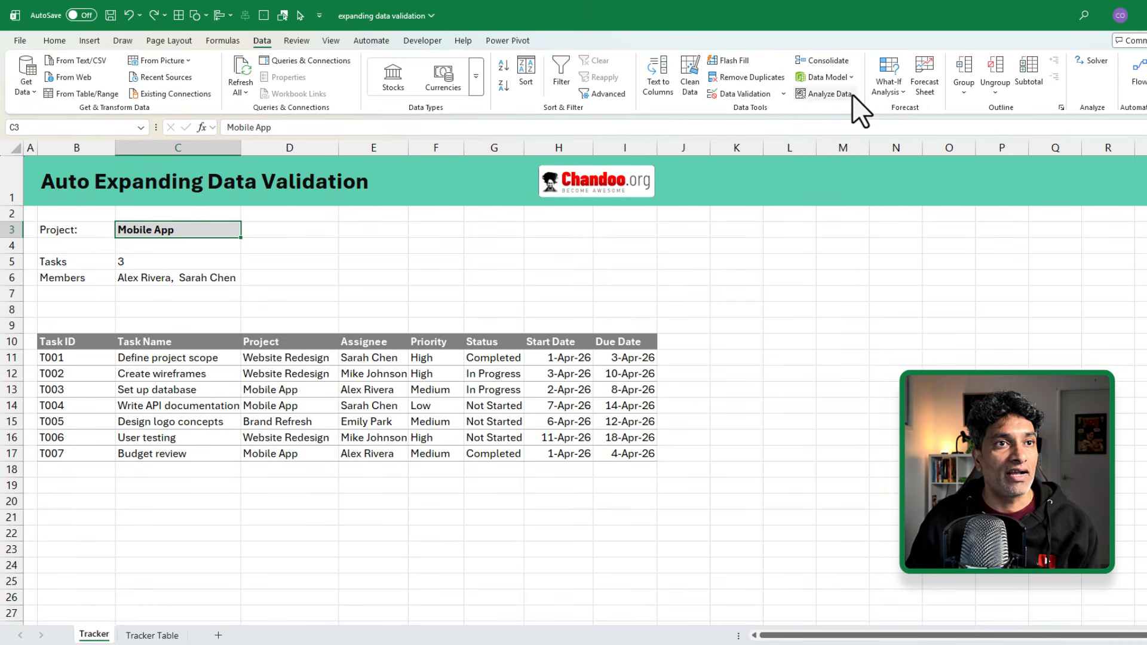
left_click(754, 92)
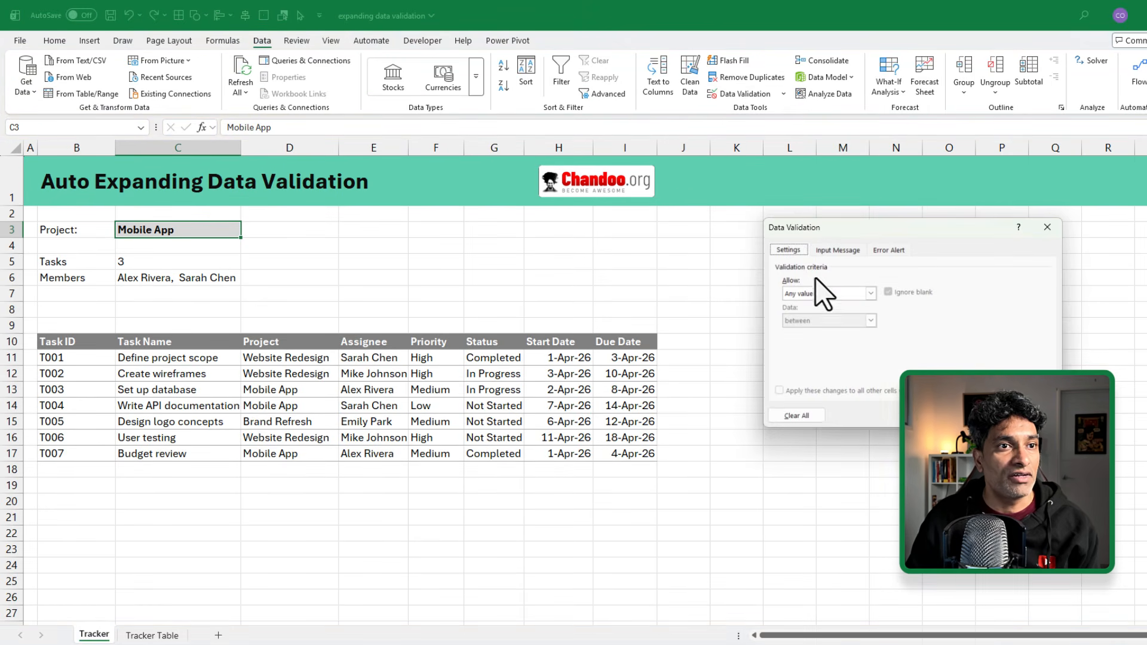
left_click(815, 295)
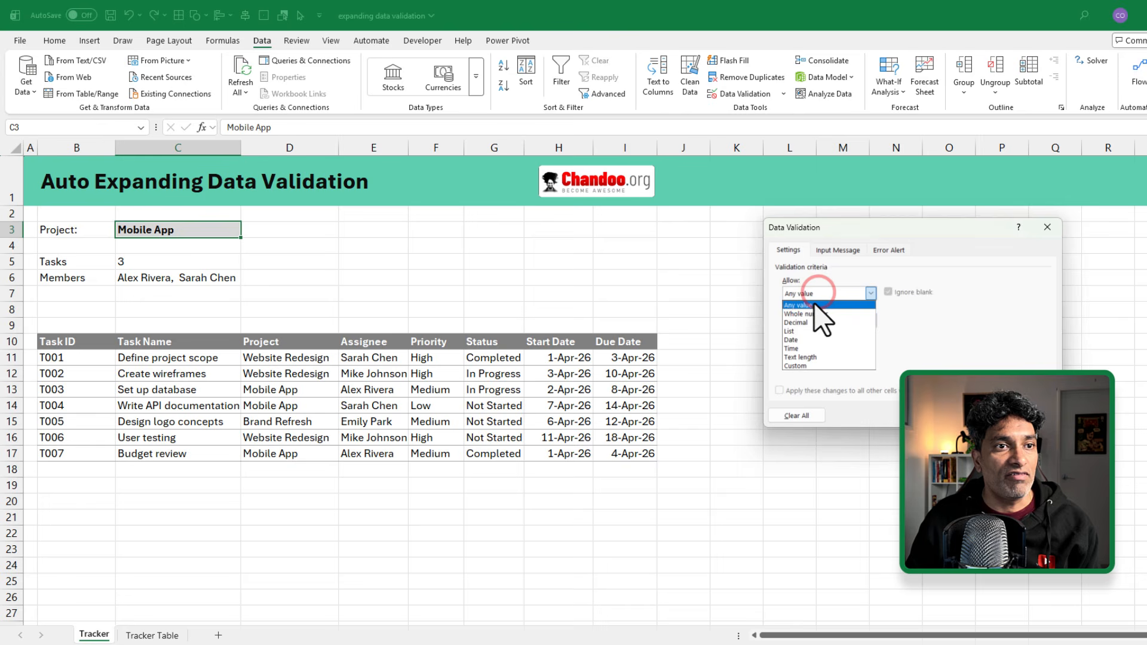
left_click(804, 333)
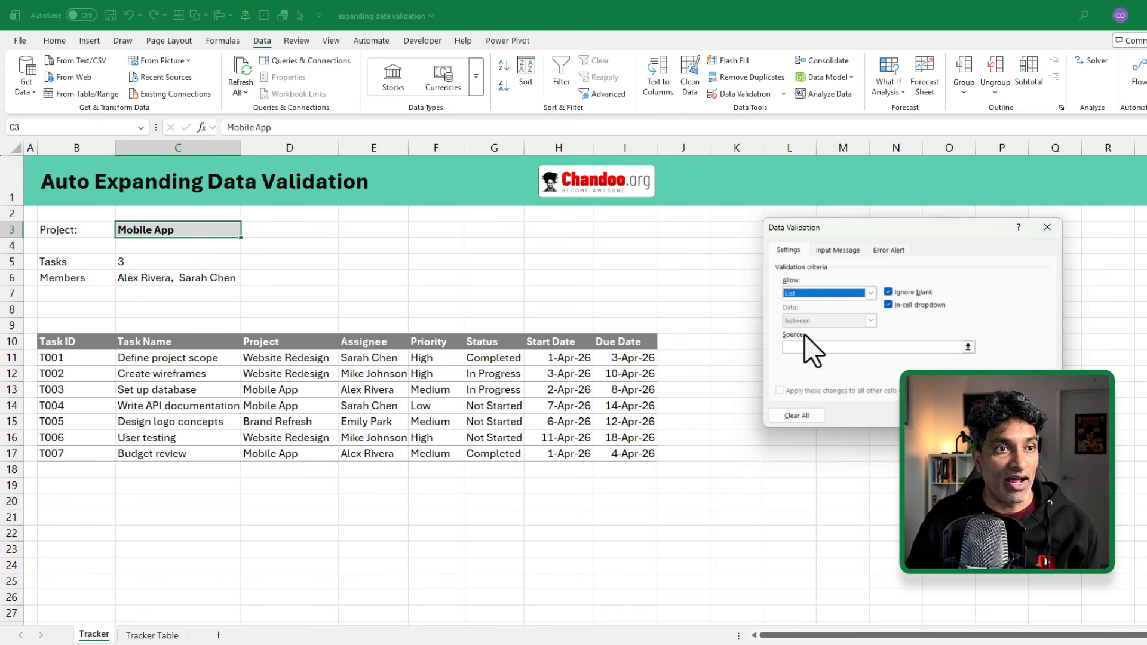
left_click(865, 347)
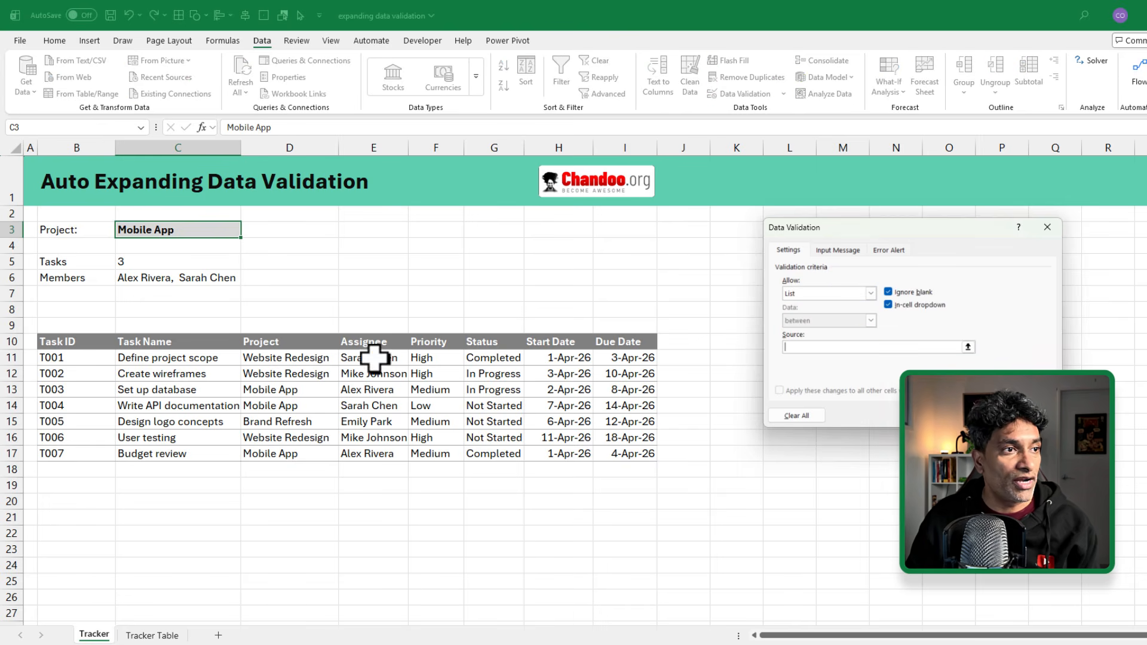
left_click_drag(281, 353, 290, 457)
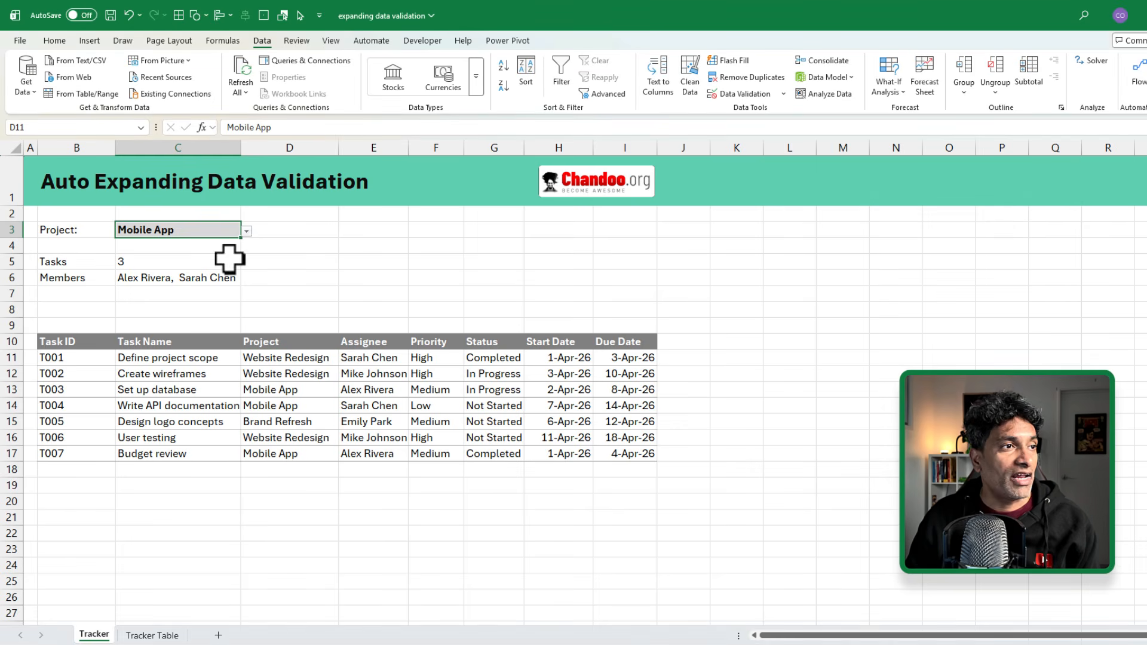
key("Return")
left_click(247, 230)
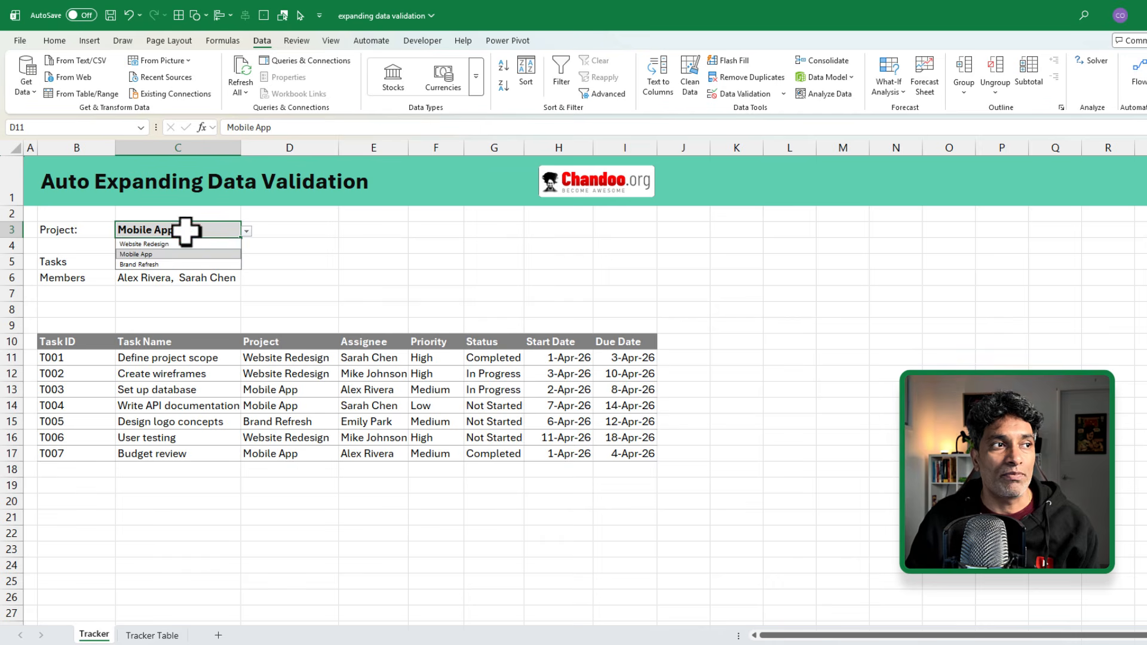
left_click(179, 230)
type("e")
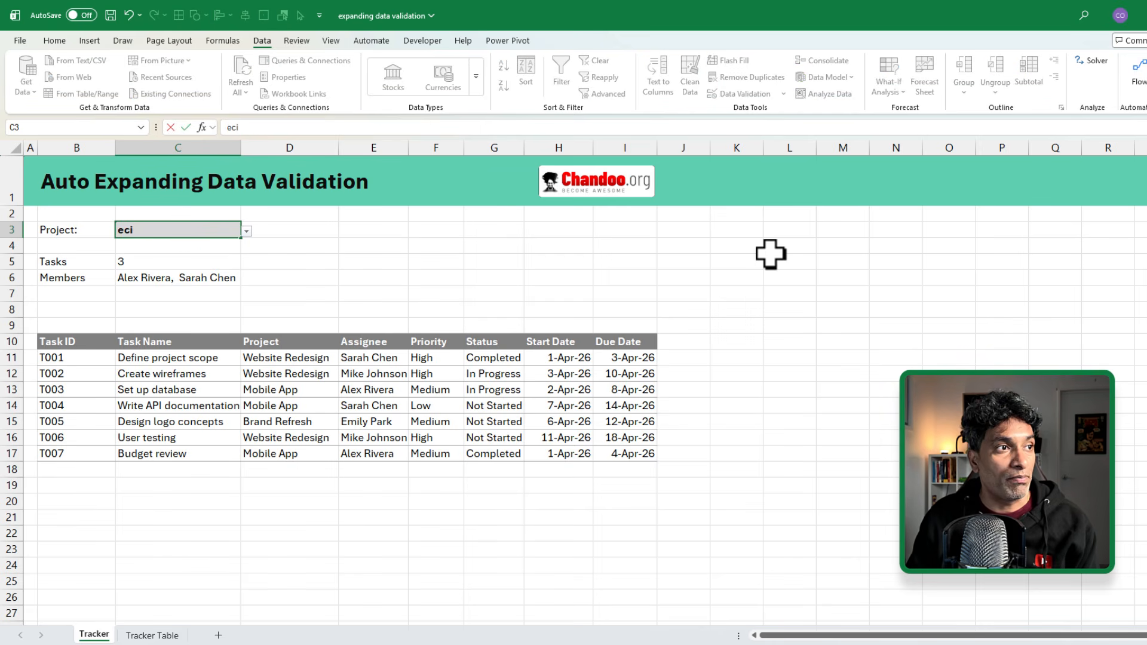
type("commerce")
key("Return")
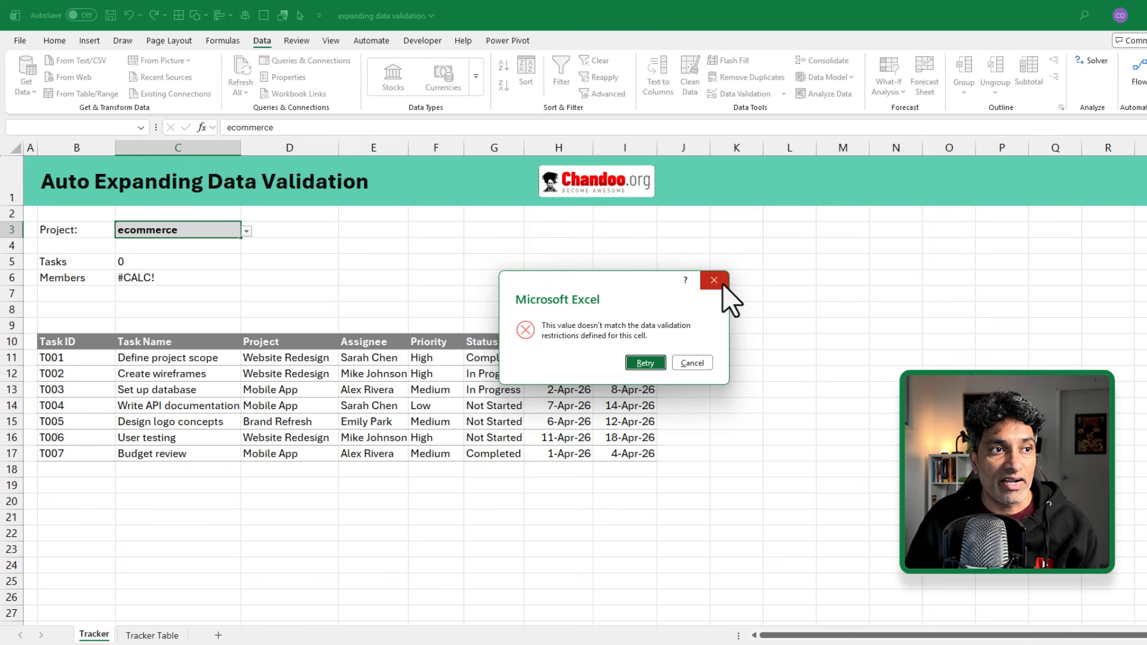
key("Escape")
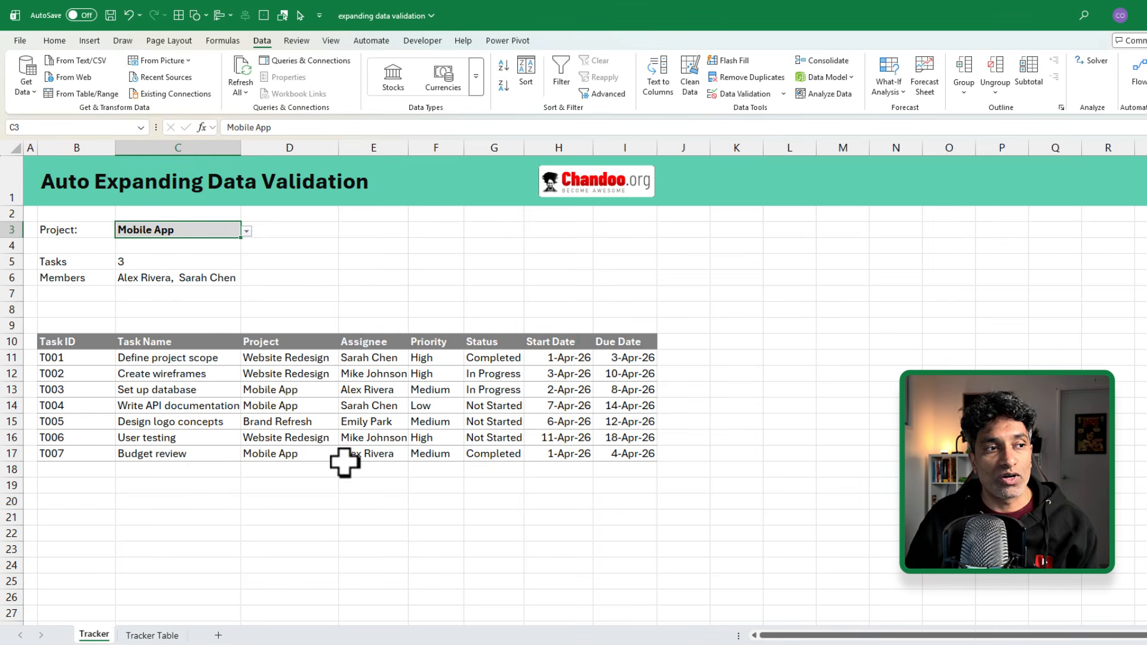
Step: Add task T008 in row 18 with project eCommerce and an assignee
left_click(58, 469)
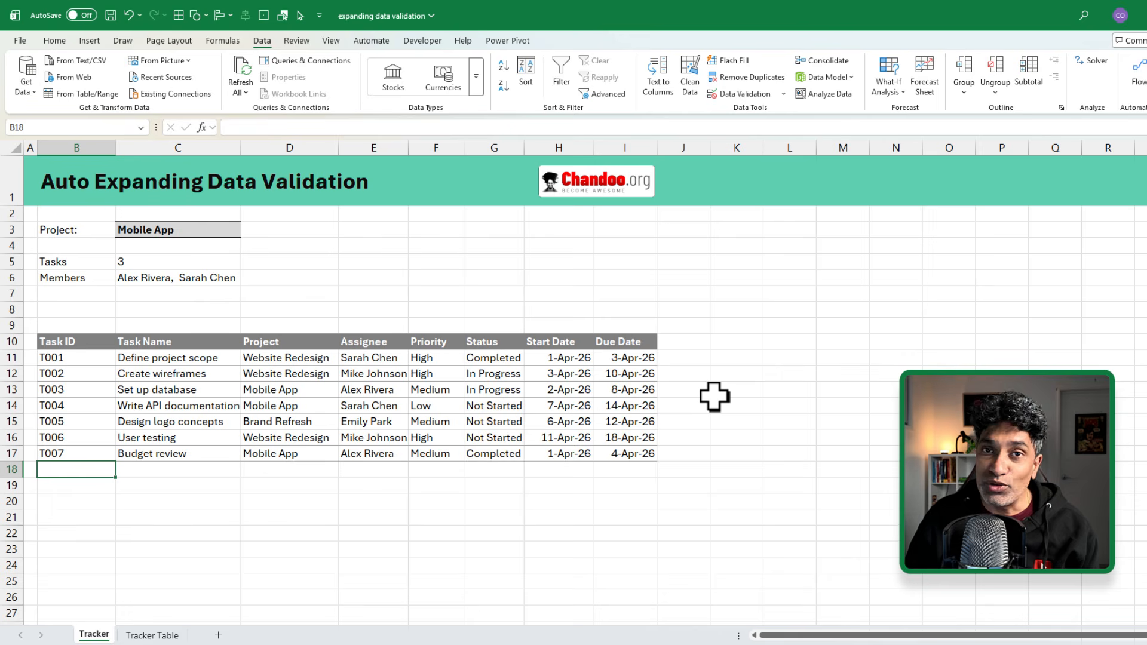
type("T")
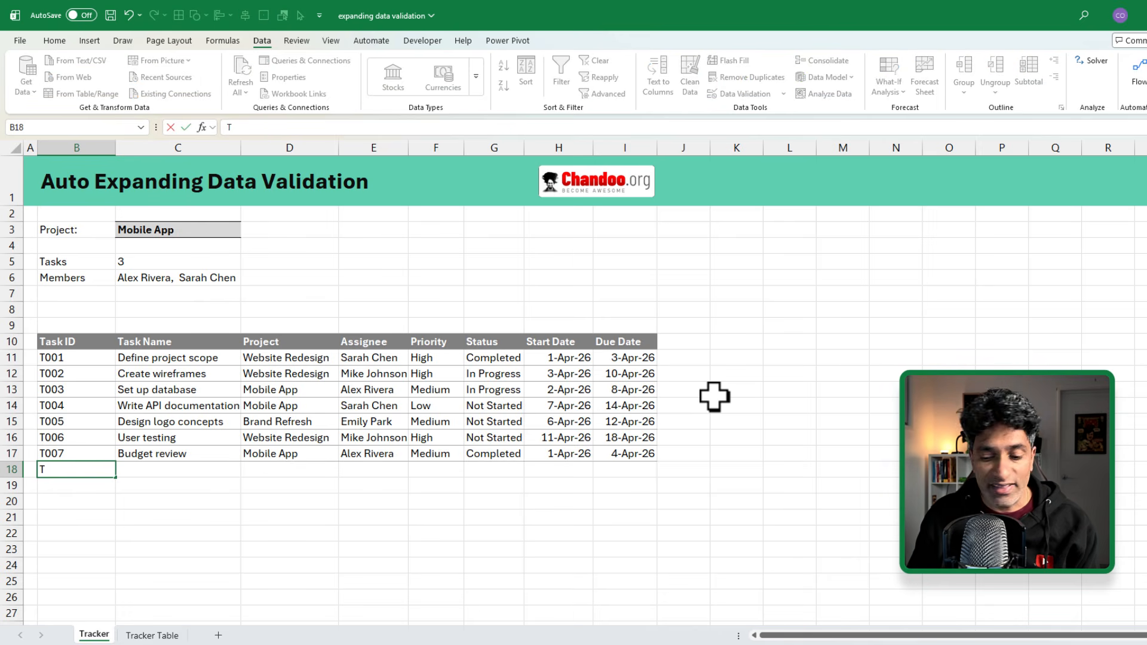
type("008")
key("Tab")
key("Tab")
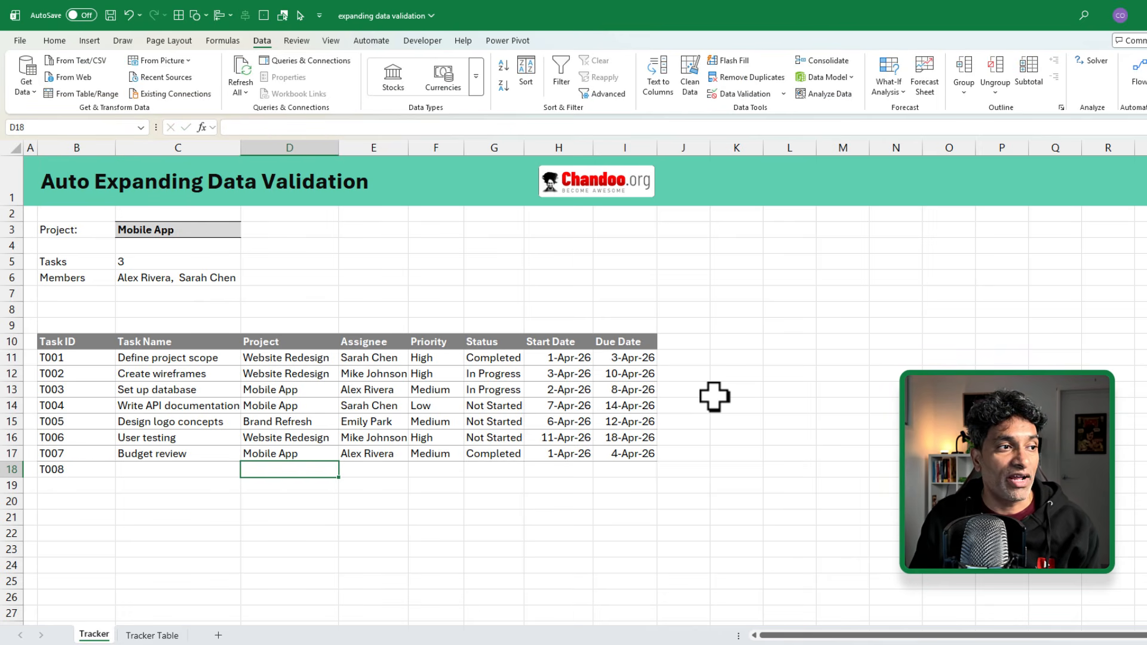
type("e")
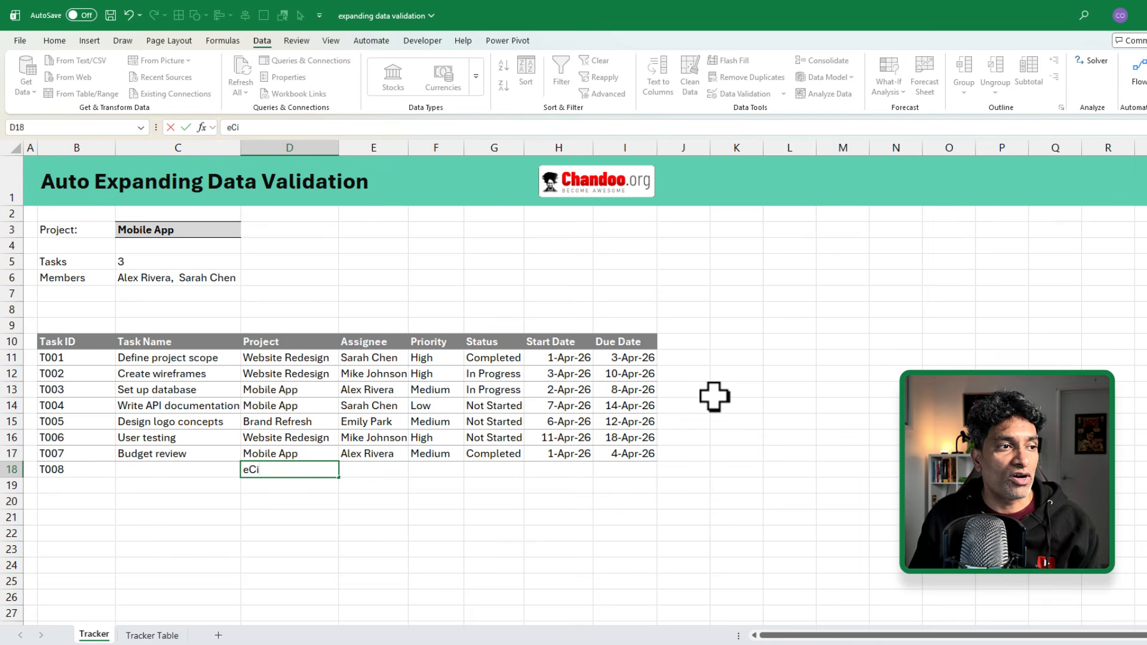
type("Commerc")
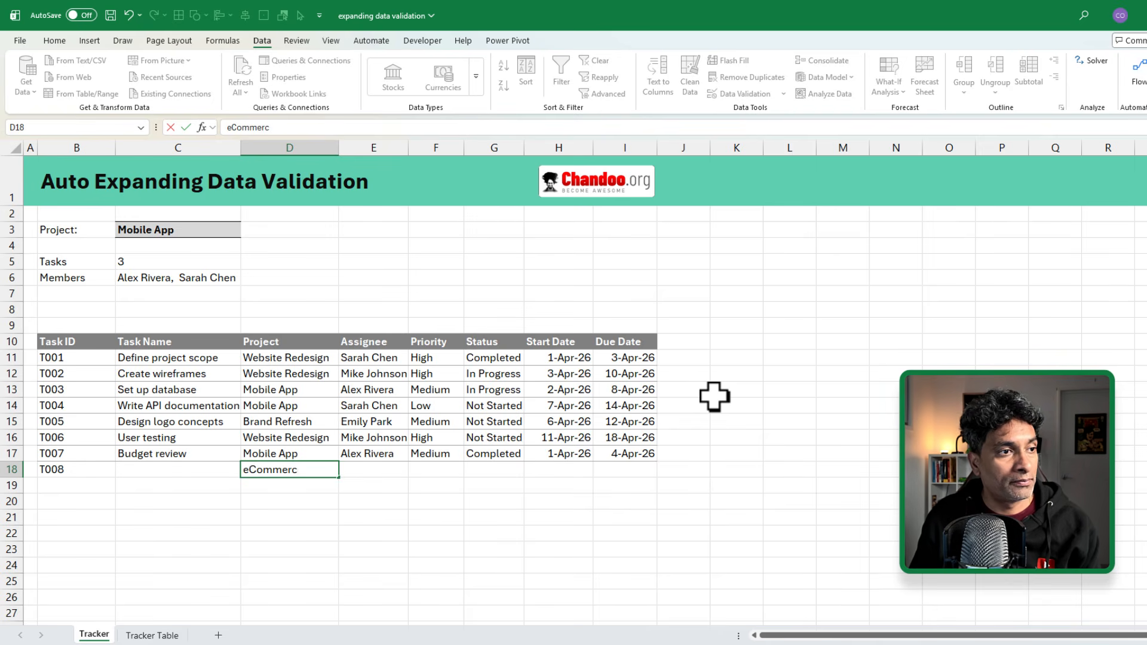
type("e")
key("Tab")
type("Chandoo")
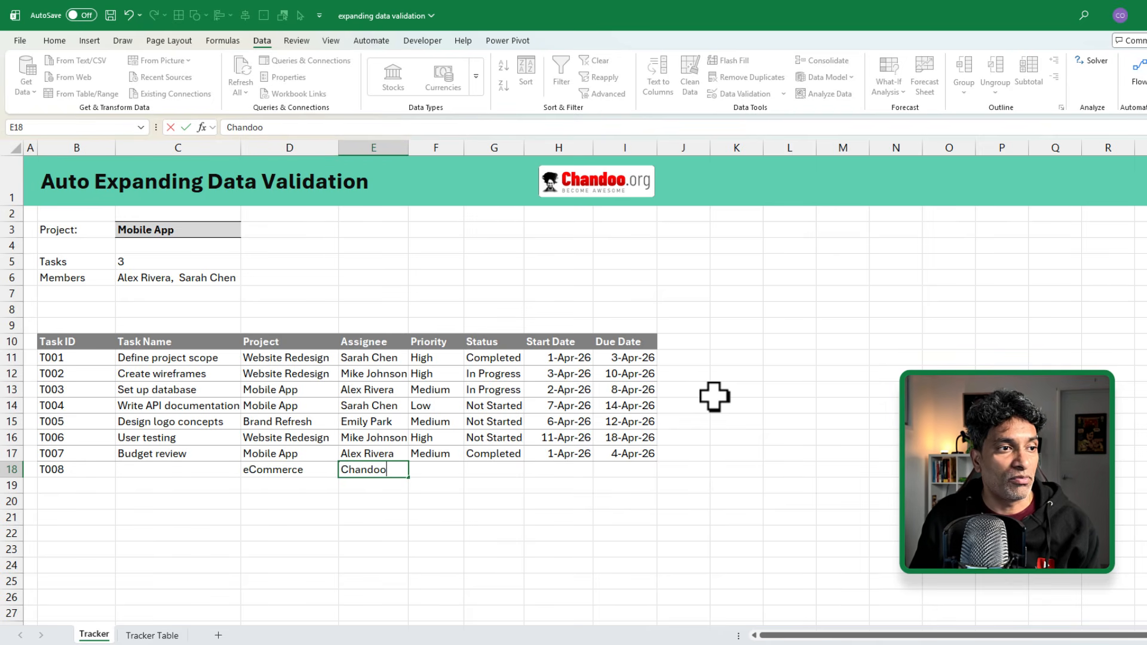
left_click(190, 474)
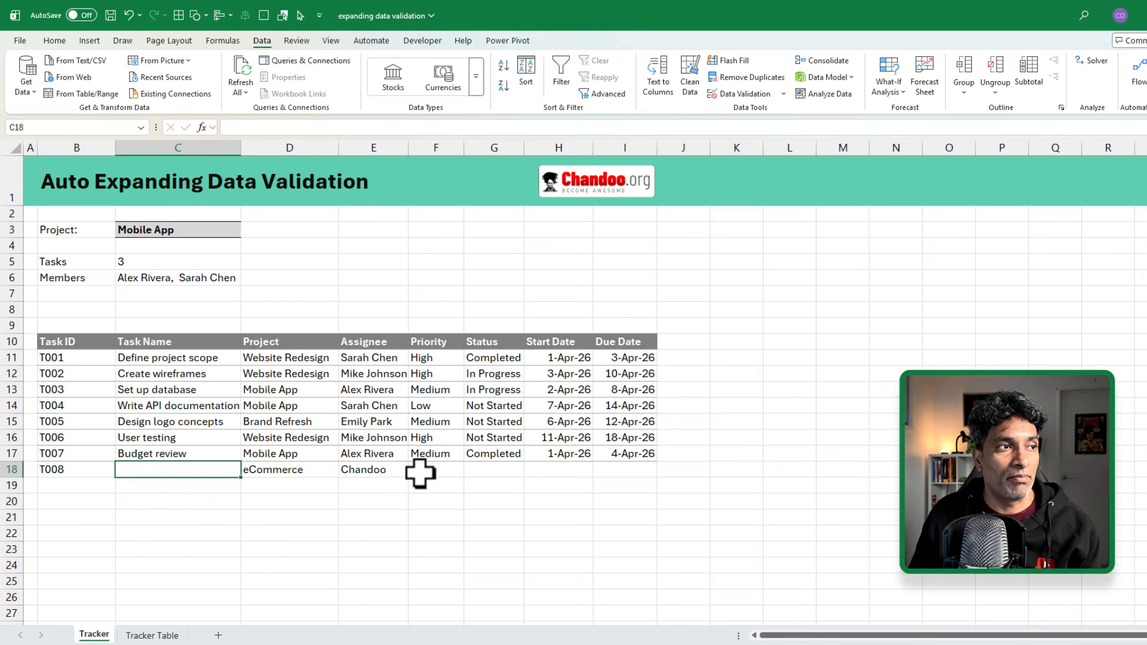
Step: Check C3's dropdown, which still offers only the three original projects
left_click(372, 471)
left_click(276, 471)
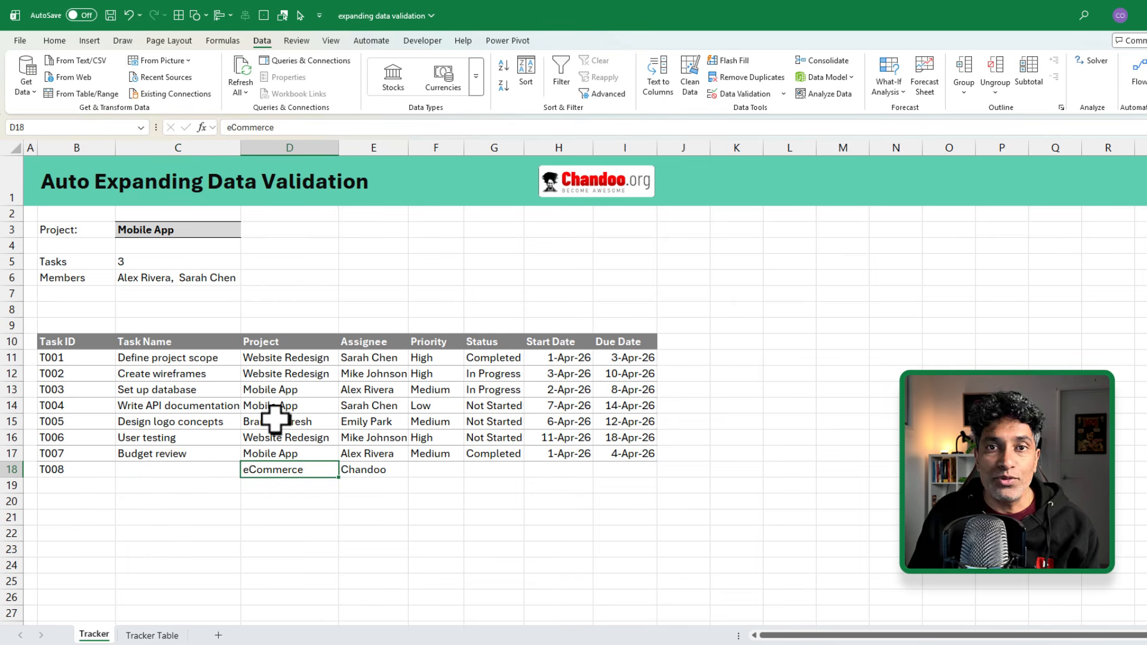
left_click(191, 230)
left_click(245, 230)
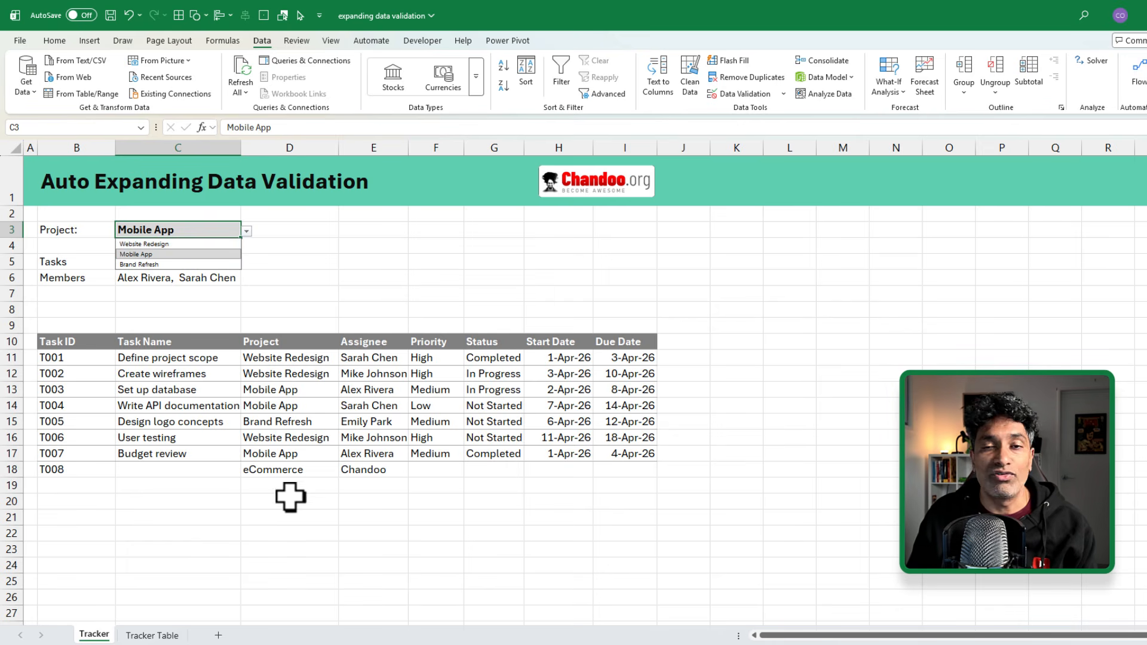
left_click(360, 326)
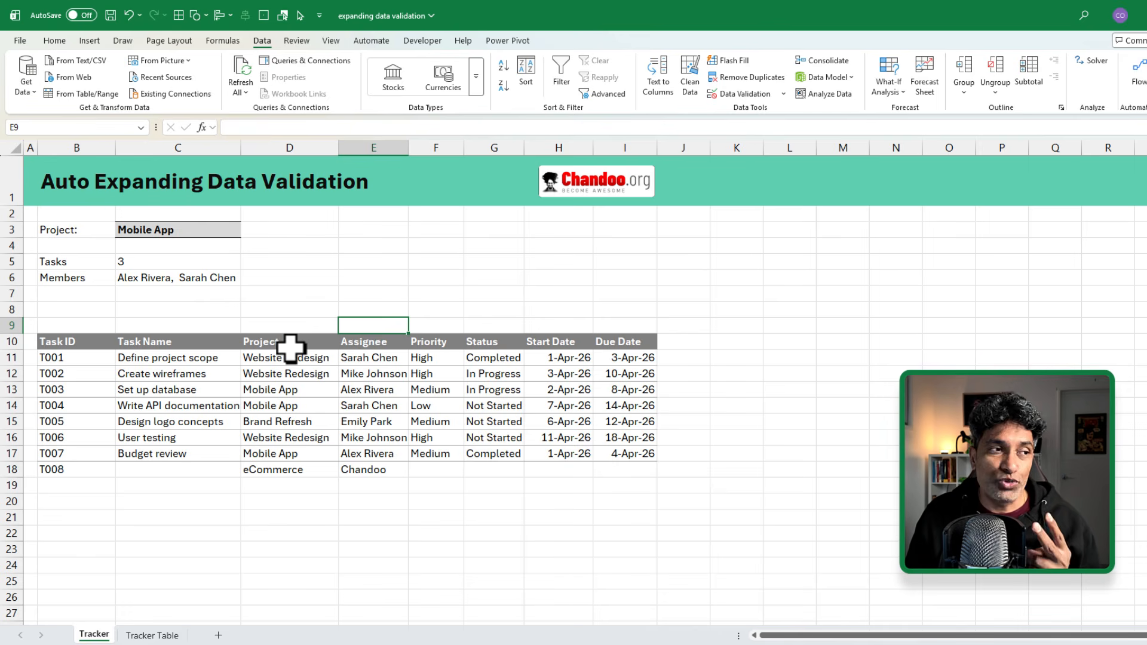
left_click_drag(291, 347, 622, 472)
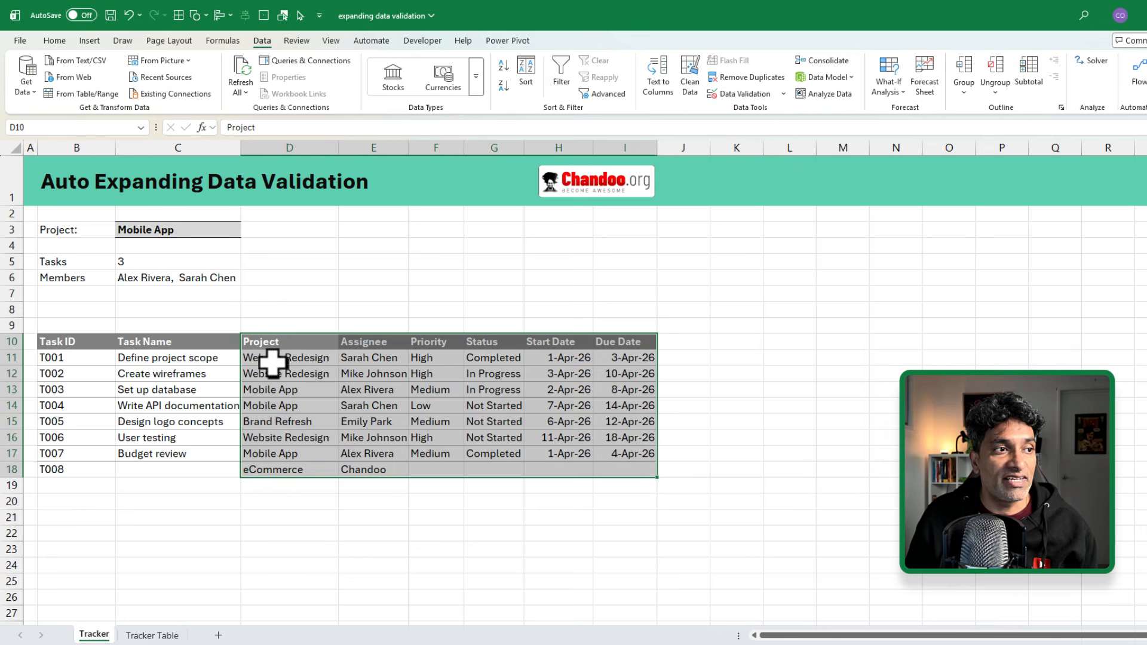
left_click(275, 342)
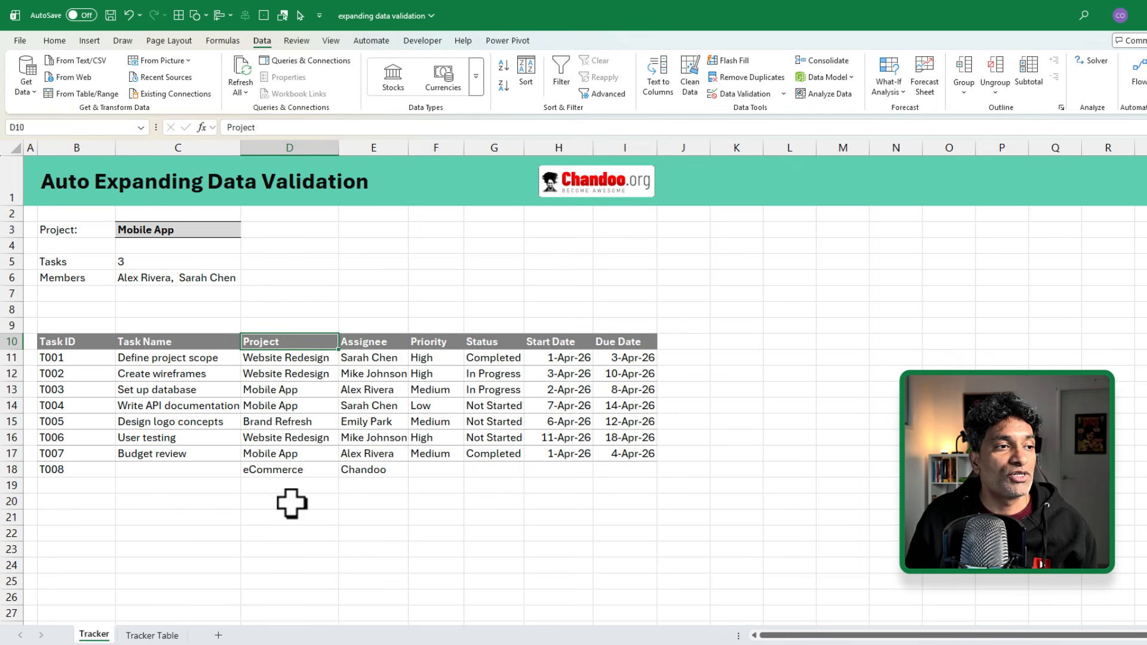
left_click_drag(282, 339, 288, 476)
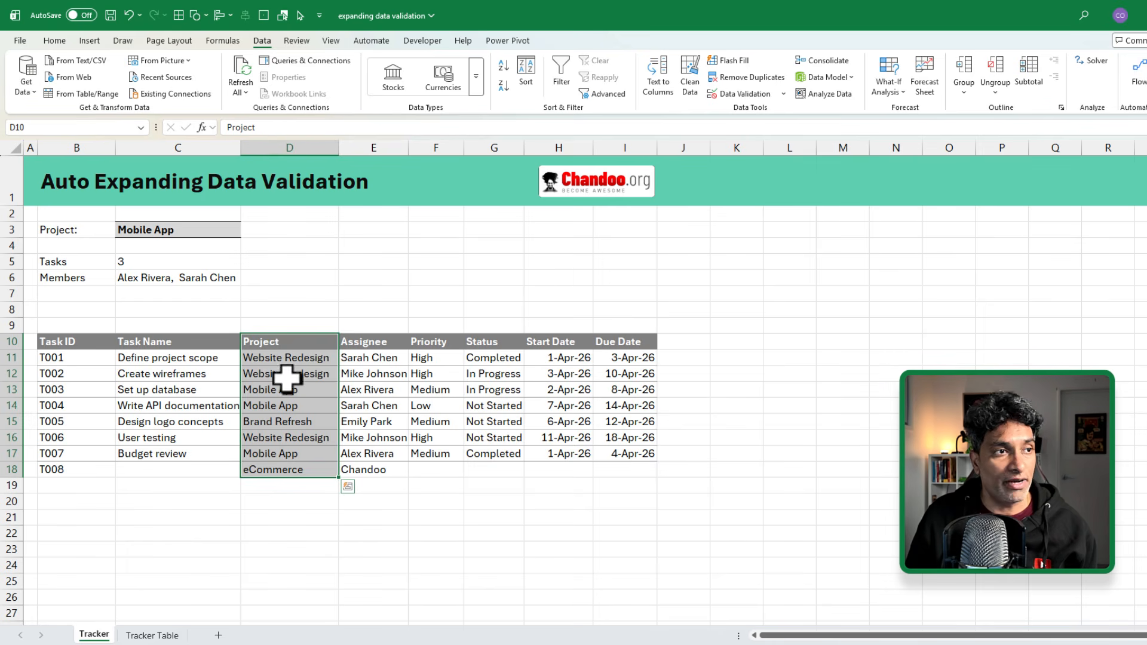
key("Down")
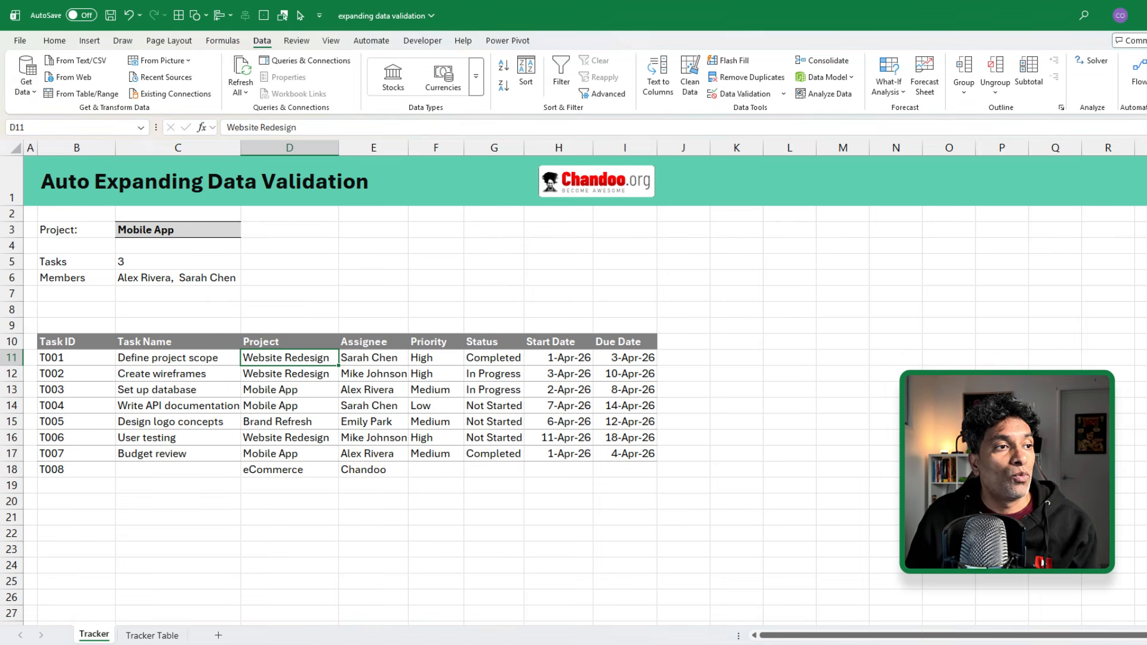
left_click_drag(289, 359, 302, 520)
left_click_drag(302, 355, 299, 561)
scroll(299, 558, "down", 2)
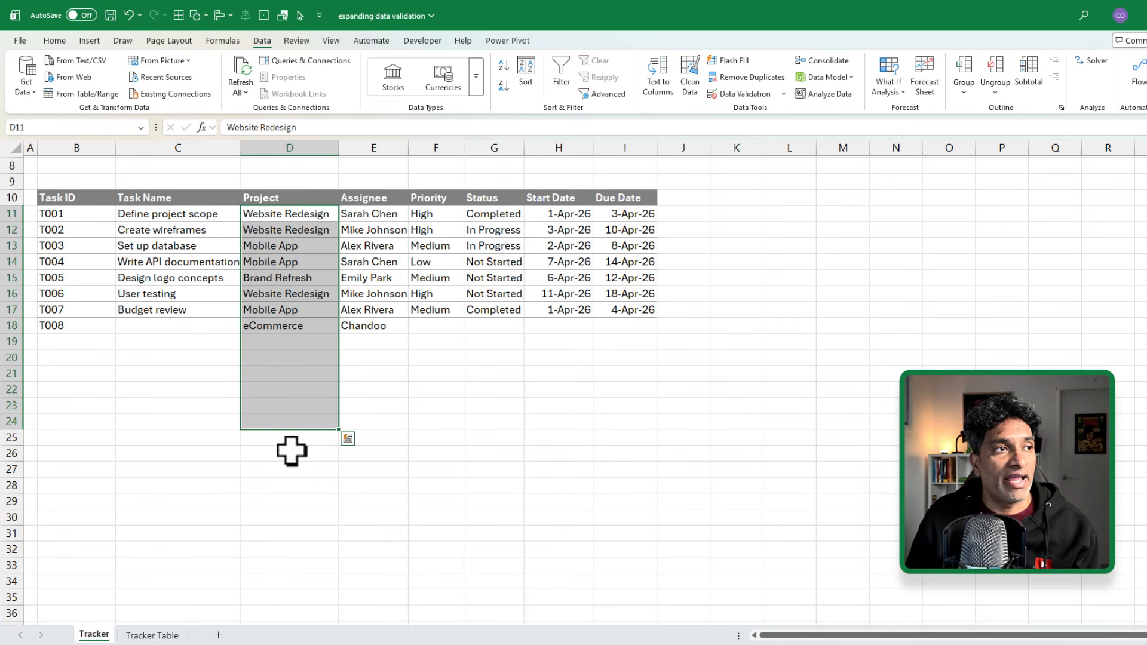
scroll(661, 405, "up", 3)
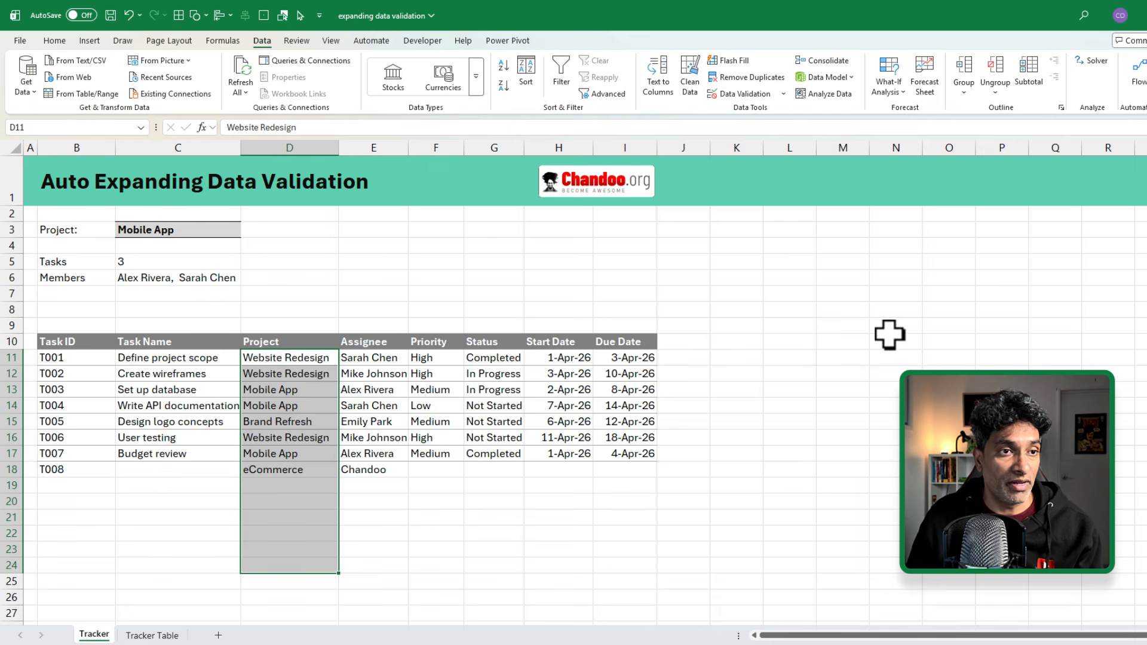
left_click(858, 343)
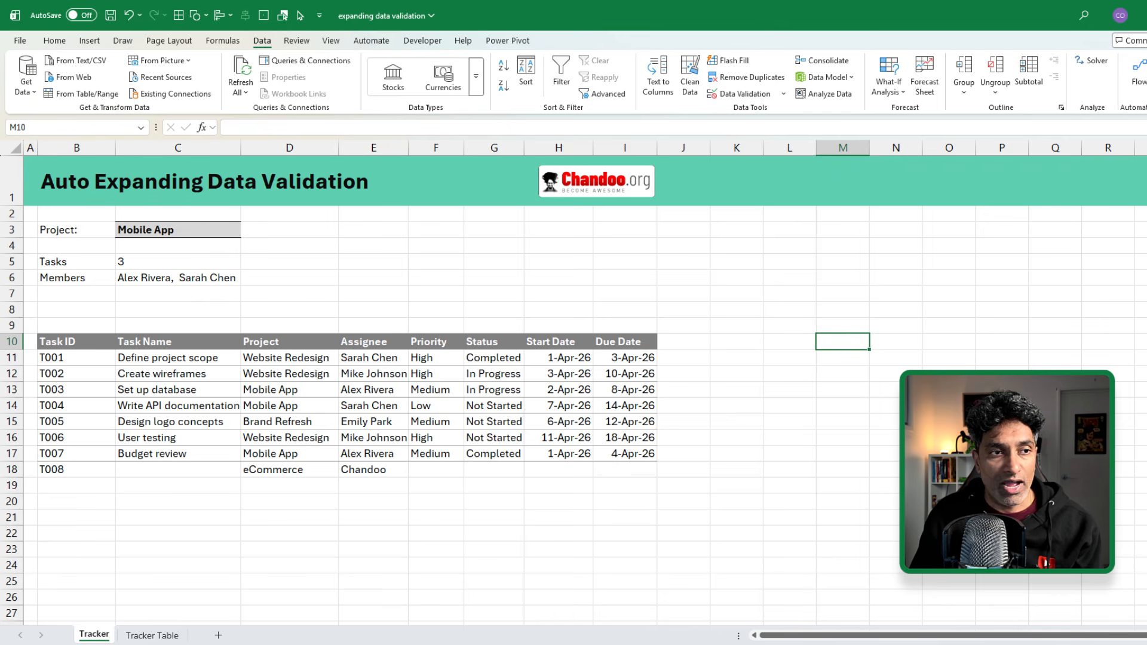
Step: Head M10 'Sorted Project List' and enter =UNIQUE(SORT(D11:D40)) in M11
type("sORTE")
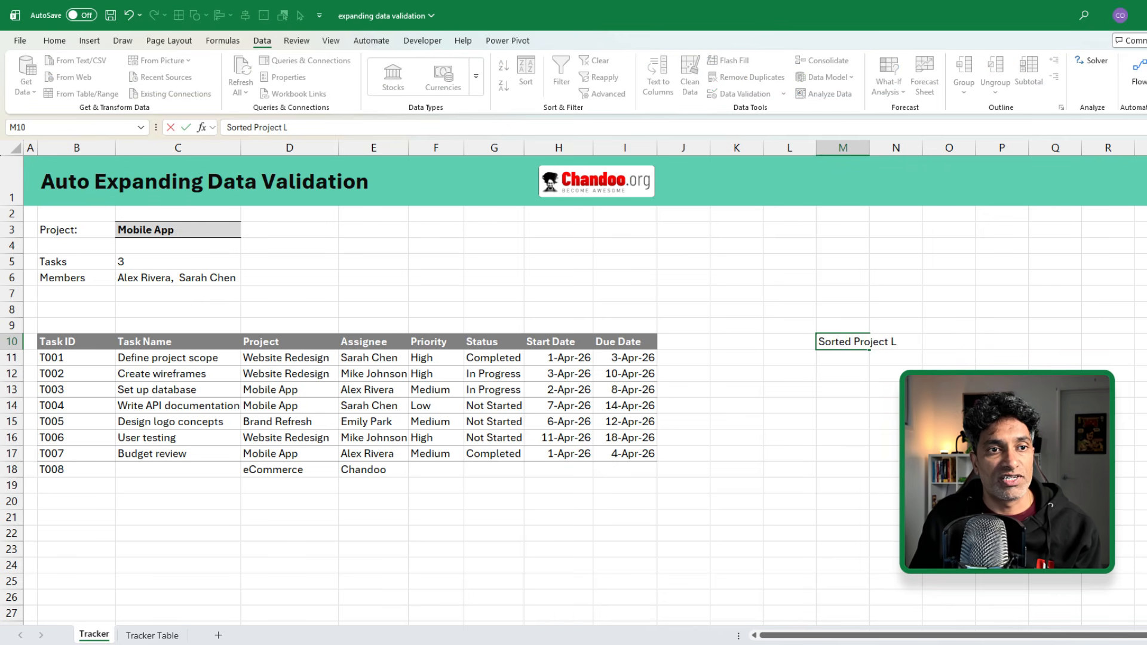
type("d Project List")
key("Return")
type("=")
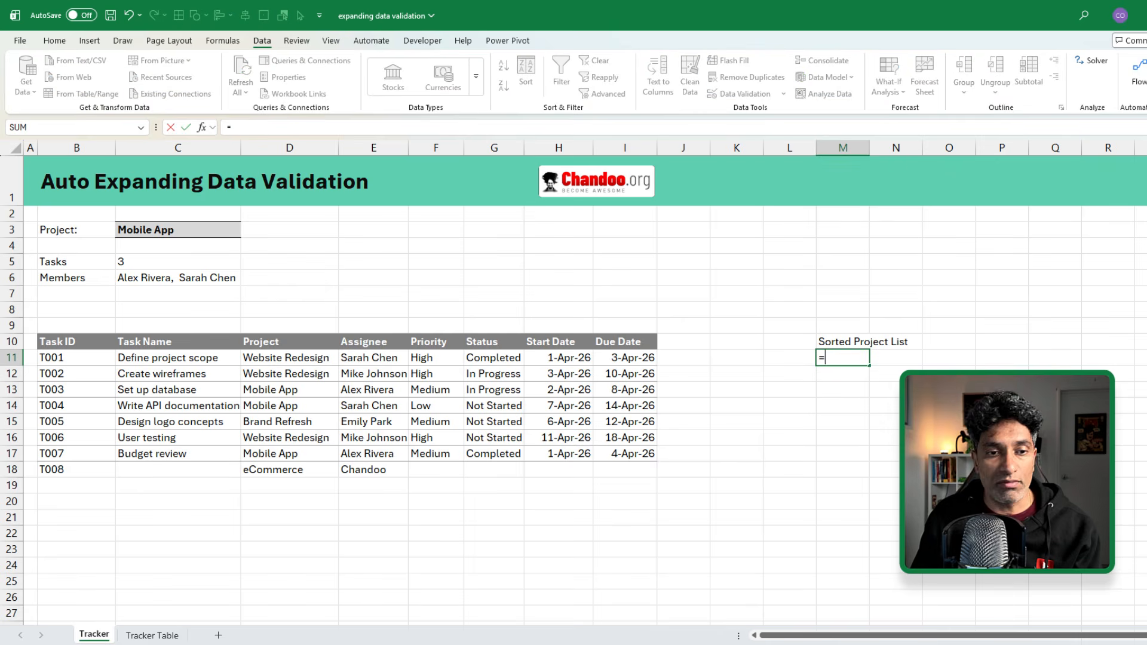
type("unique")
key("Tab")
type("sort")
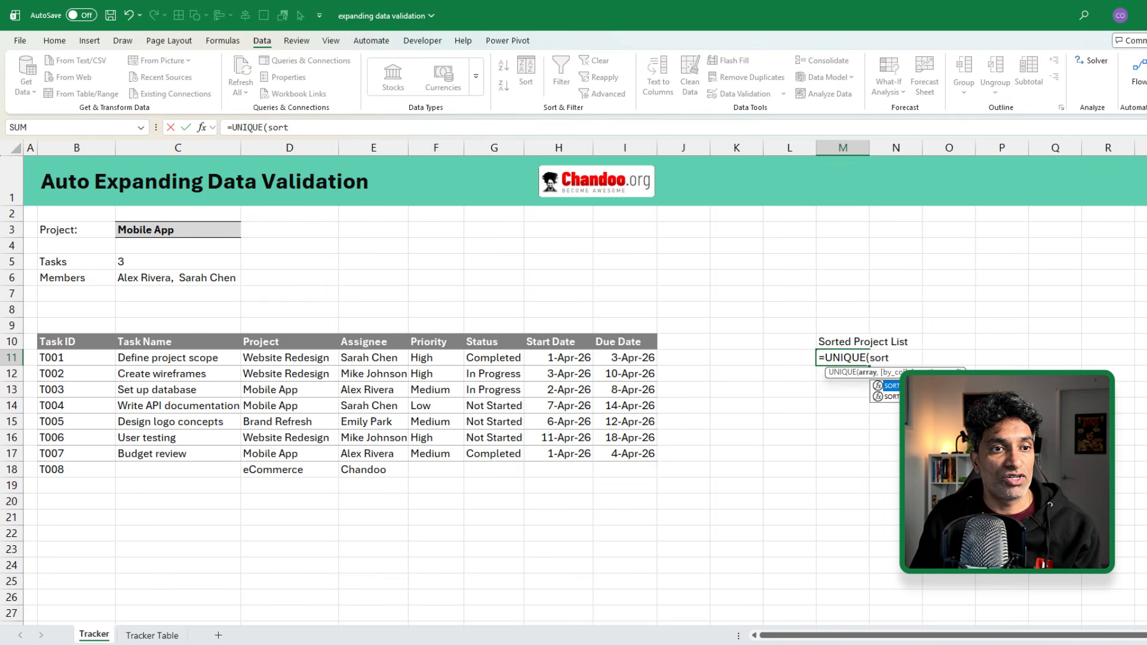
key("Tab")
left_click(274, 357)
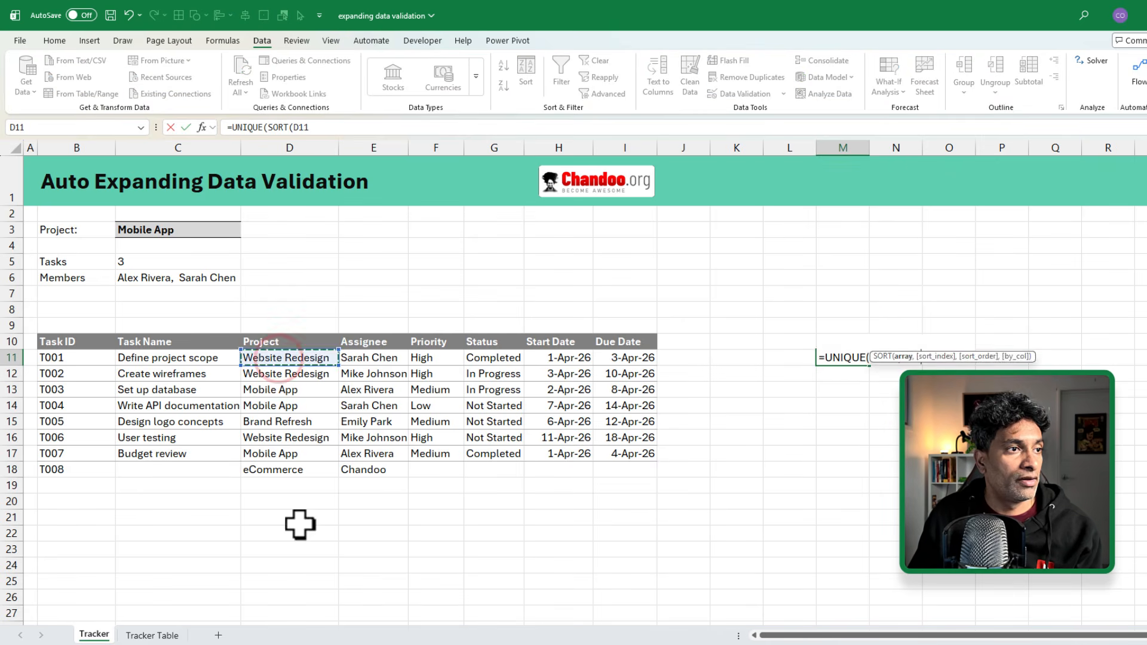
scroll(297, 537, "down", 3)
scroll(297, 537, "down", 2)
left_click(284, 535, "shift")
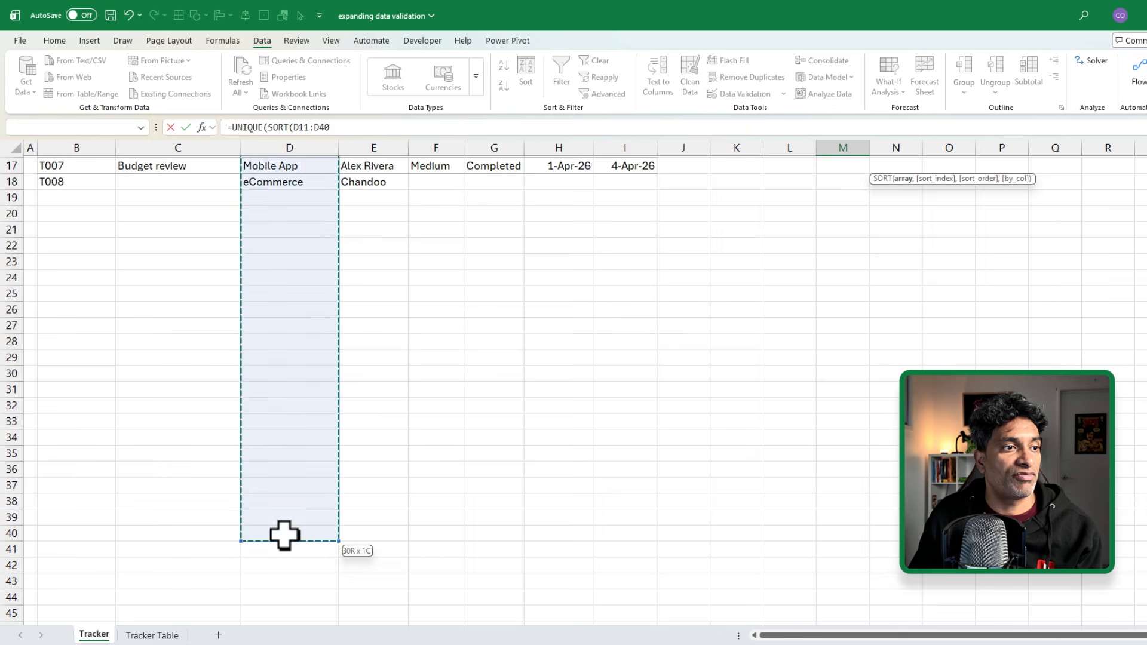
scroll(284, 536, "down", 3)
scroll(285, 536, "up", 7)
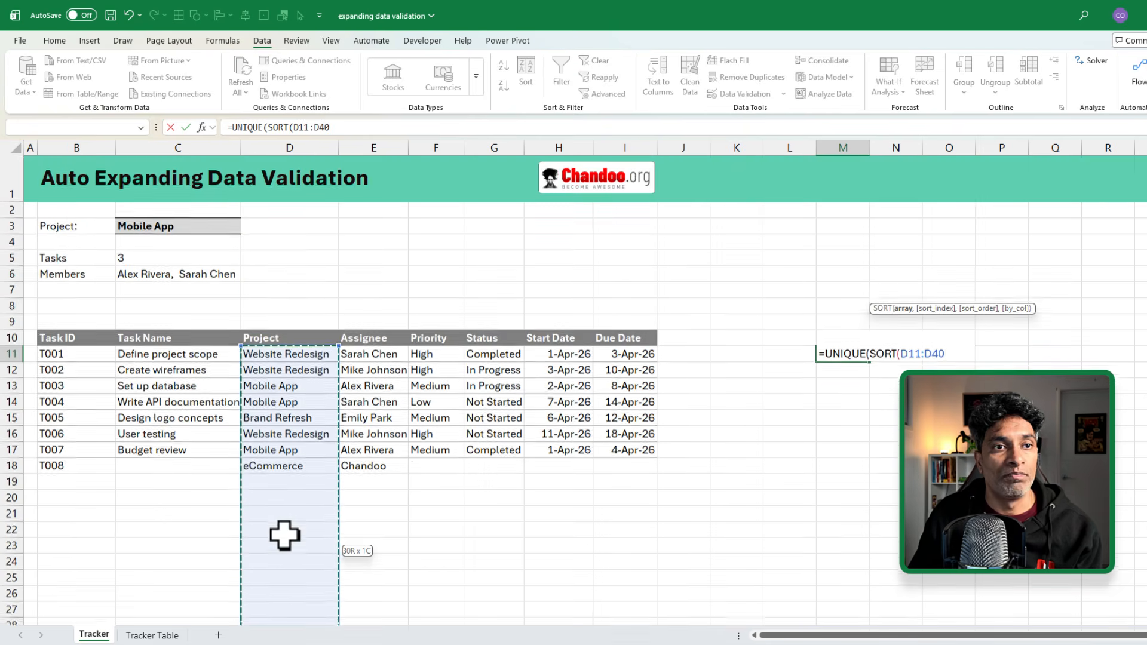
type("))")
key("Return")
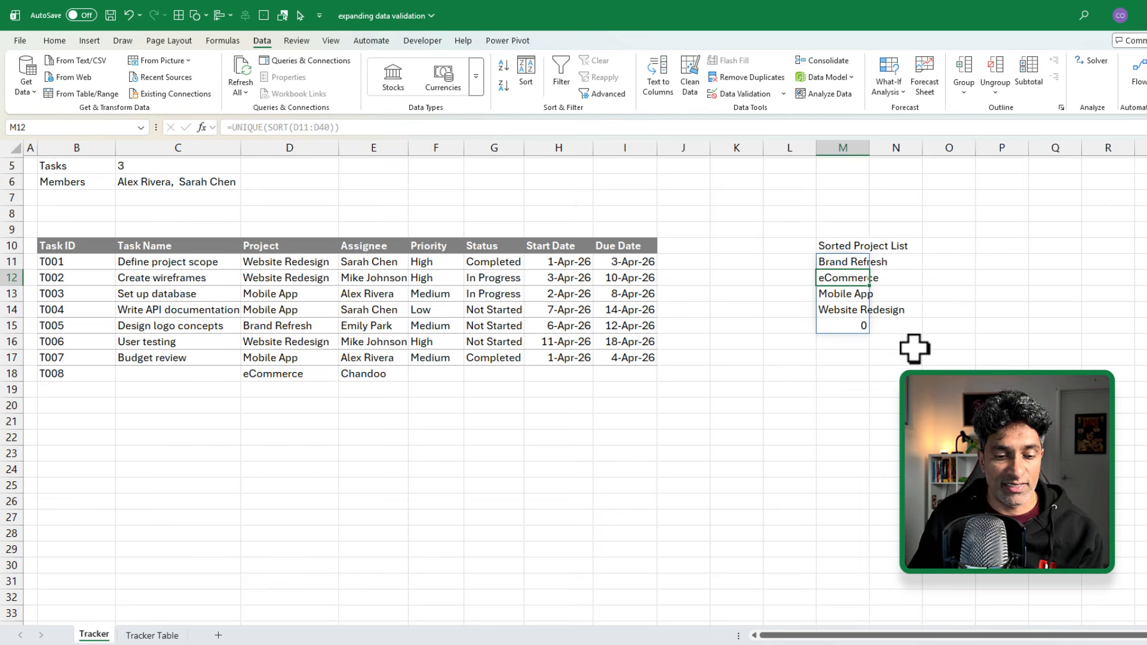
Step: Examine the spilled list with its trailing 0, then reopen the M11 formula for editing
key("ctrl+2")
left_click_drag(848, 319, 875, 336)
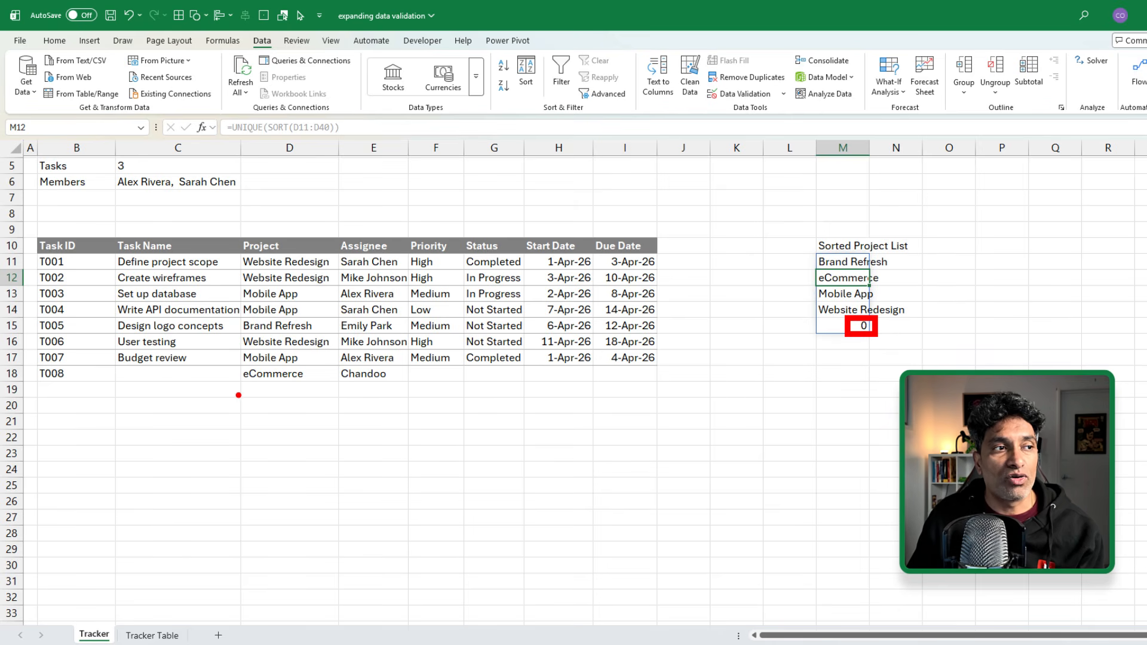
left_click_drag(242, 383, 340, 400)
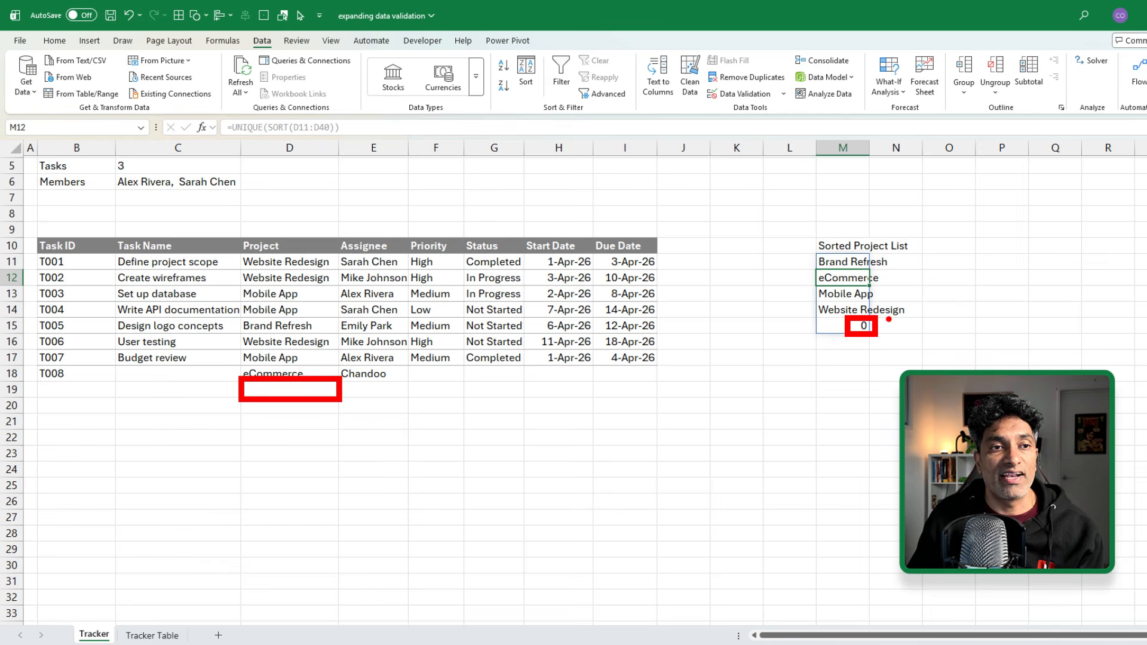
key("Escape")
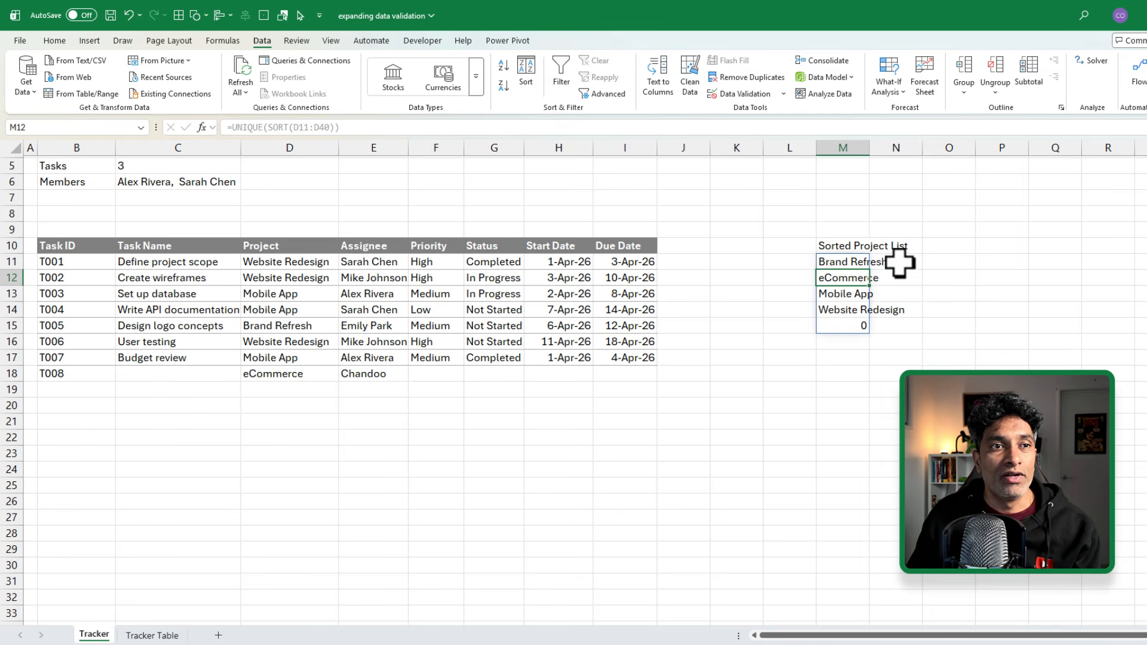
key("BackSpace")
left_click(861, 263)
key("F2")
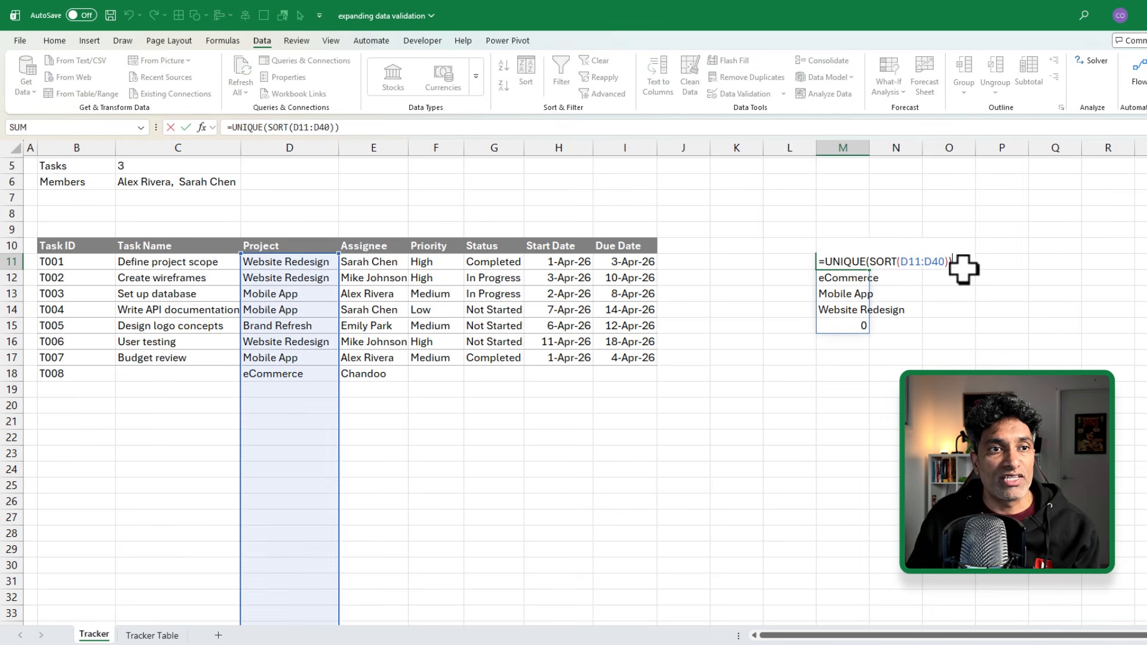
Step: Change M11's range to D11:.D40 so the trailing 0 is dropped
left_click(922, 262)
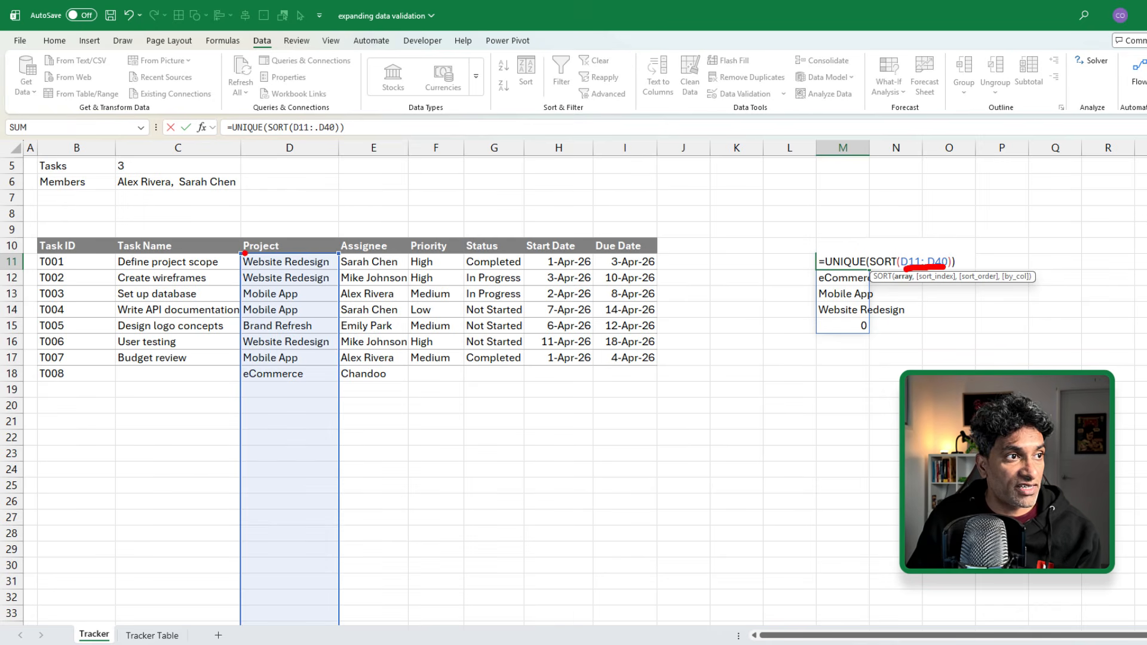
left_click_drag(237, 255, 340, 384)
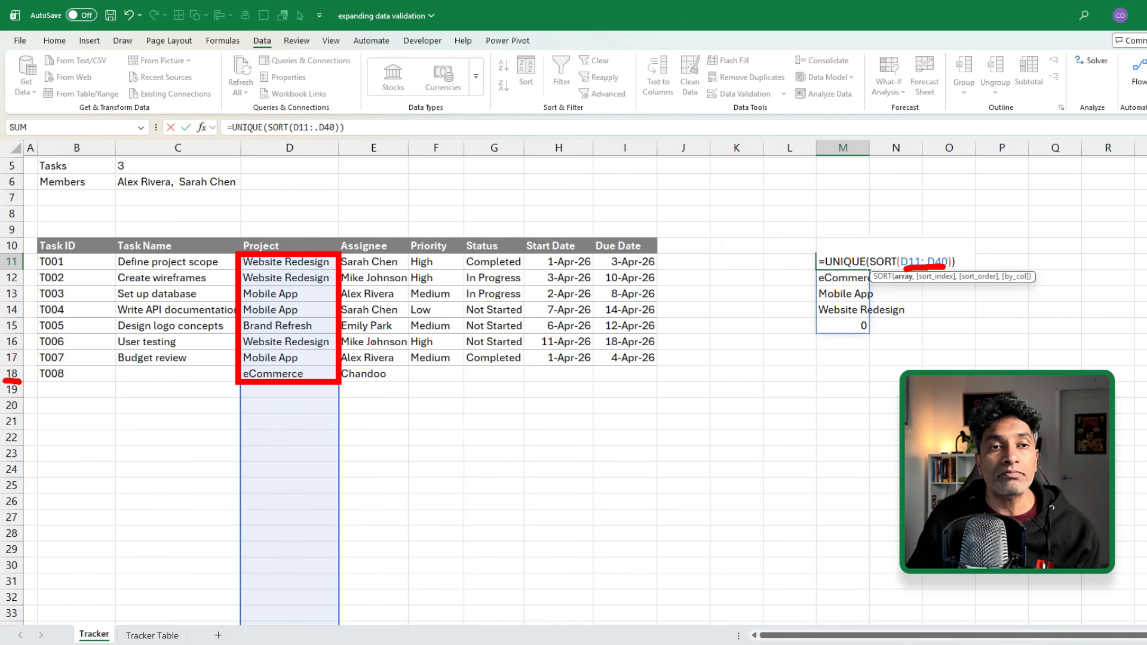
left_click_drag(249, 393, 273, 394)
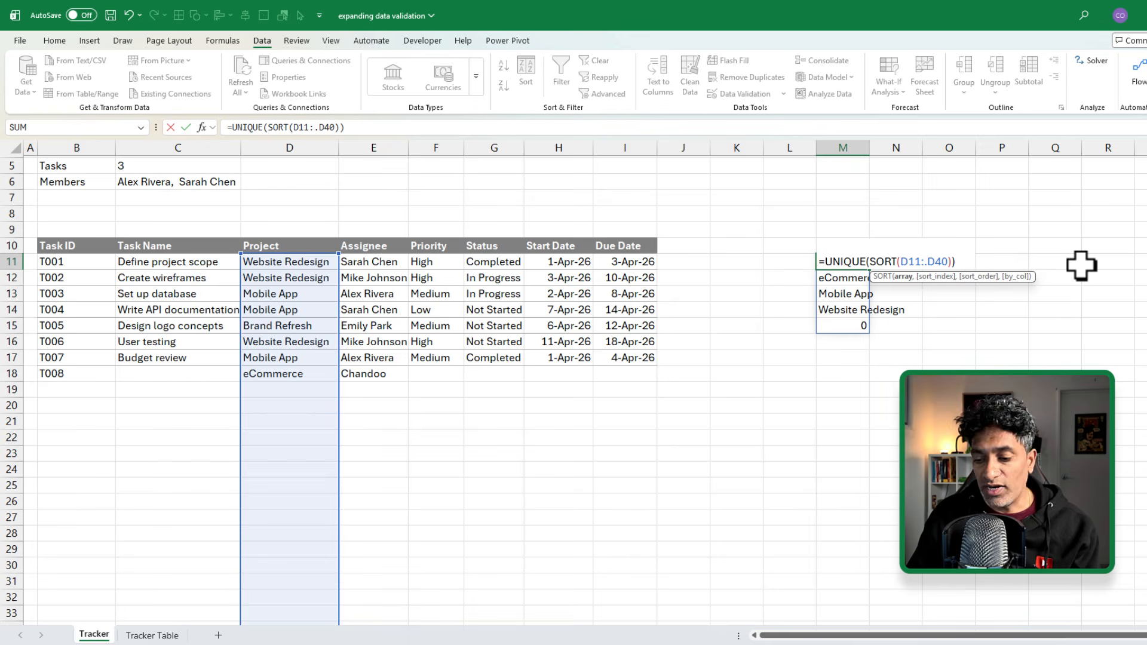
key("Return")
Step: Select the four-project spill range and check the formula's references
left_click_drag(855, 263, 853, 310)
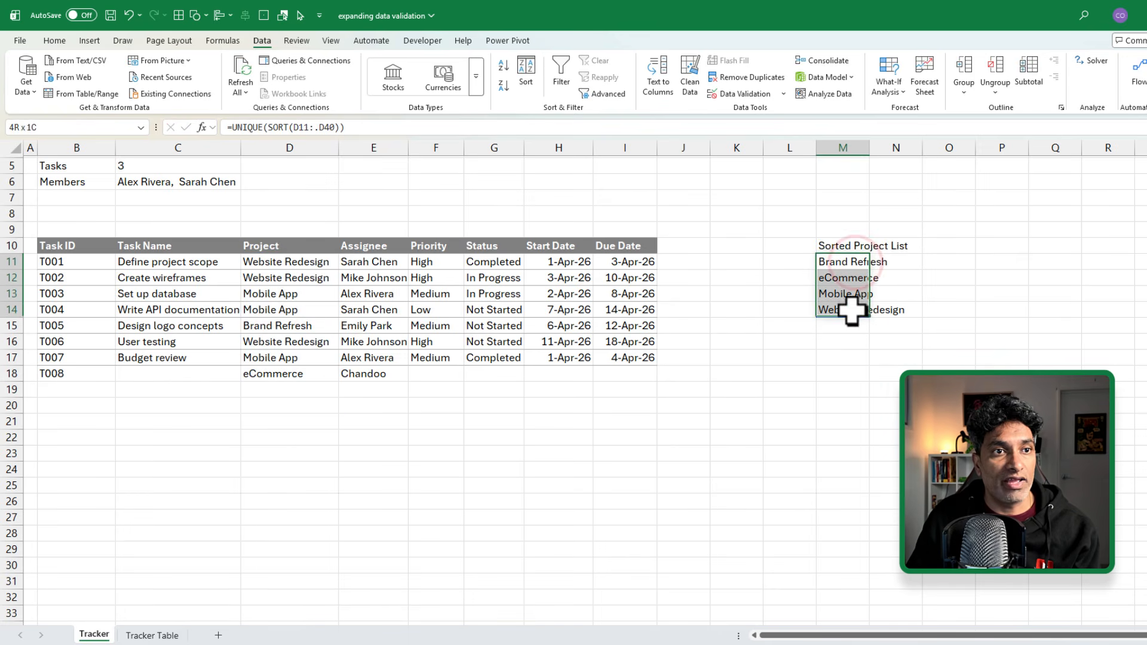
scroll(887, 385, "up", 1)
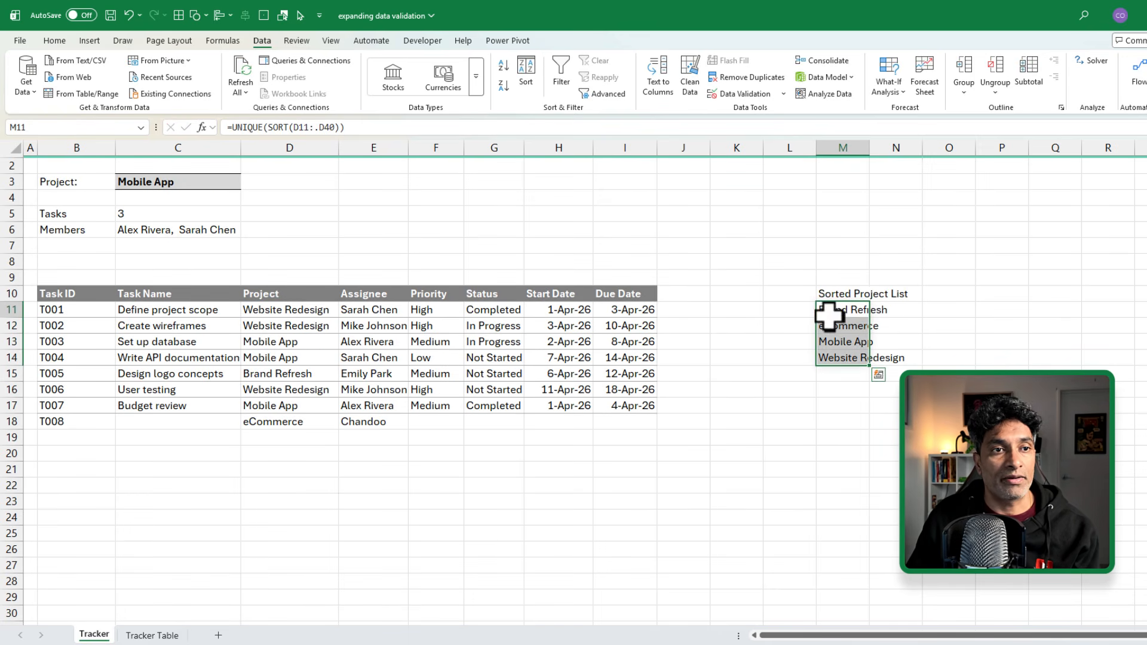
left_click(831, 311)
key("F2")
key("Escape")
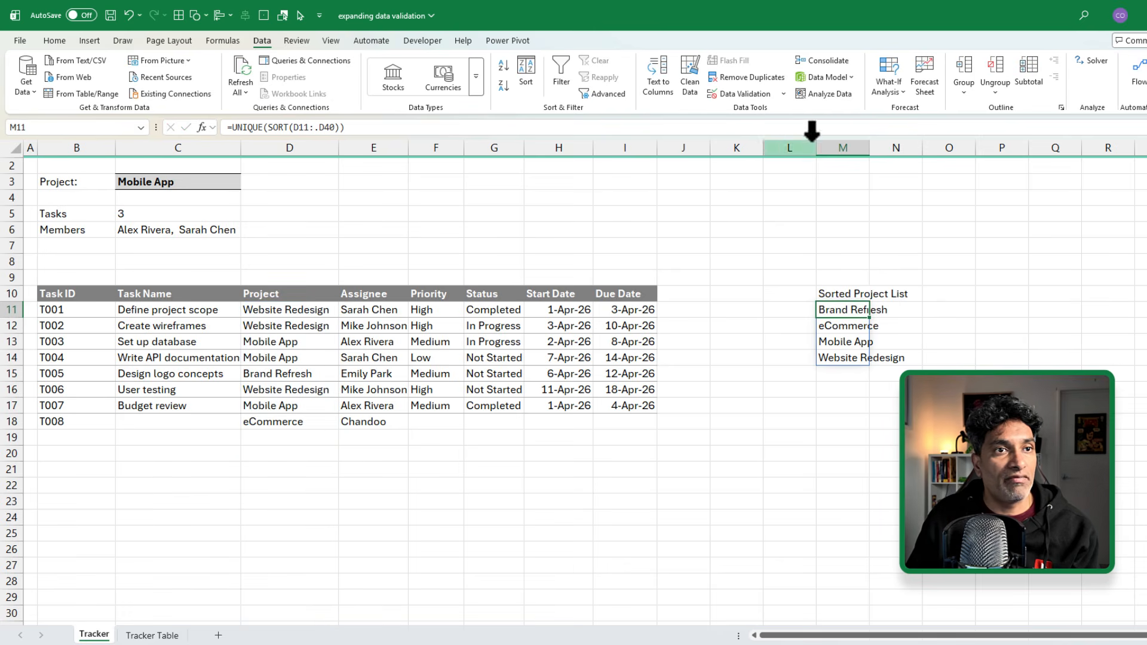
Step: Define the workbook name project_list referring to =Tracker!$M$11#
scroll(842, 143, "up", 1)
left_click(843, 147)
left_click(839, 357)
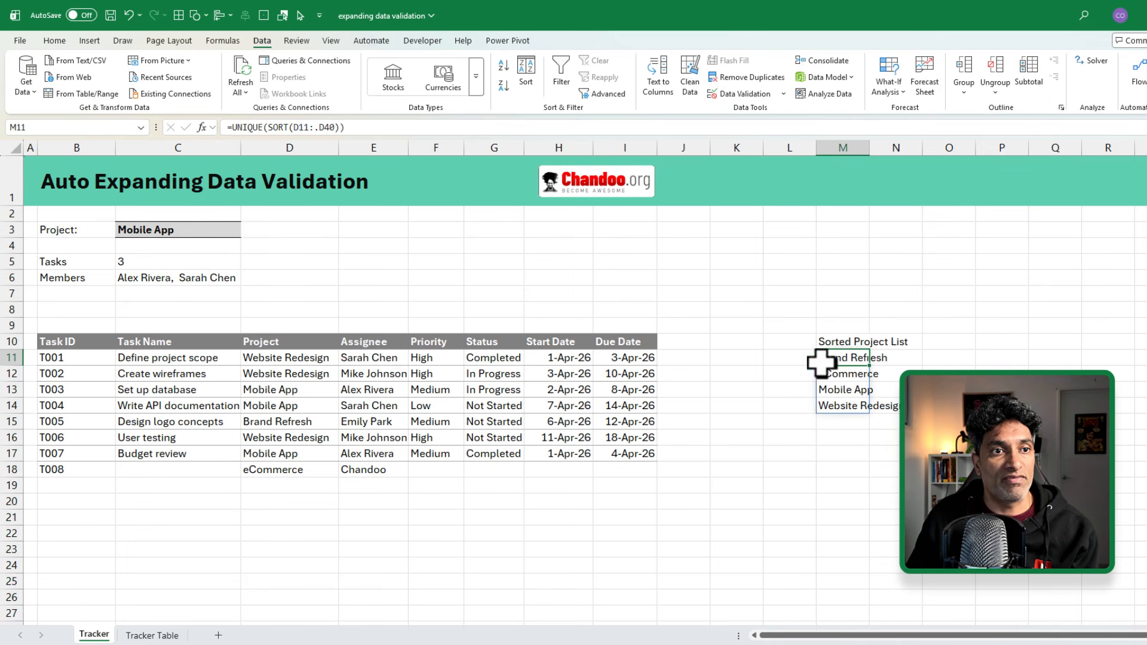
left_click(227, 42)
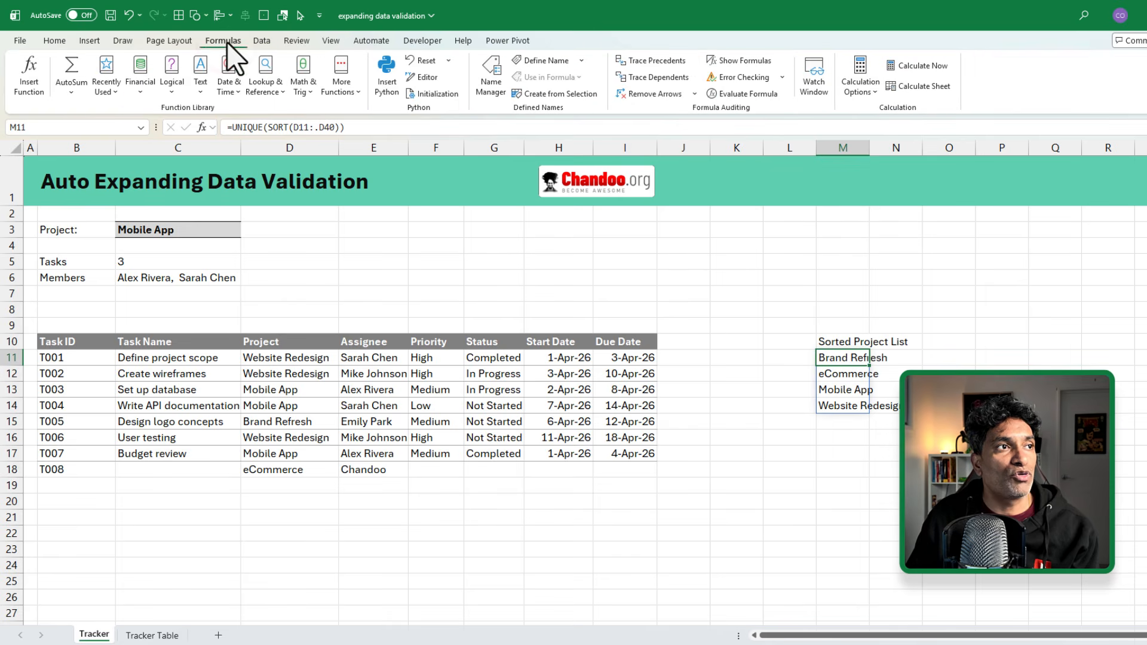
left_click(539, 60)
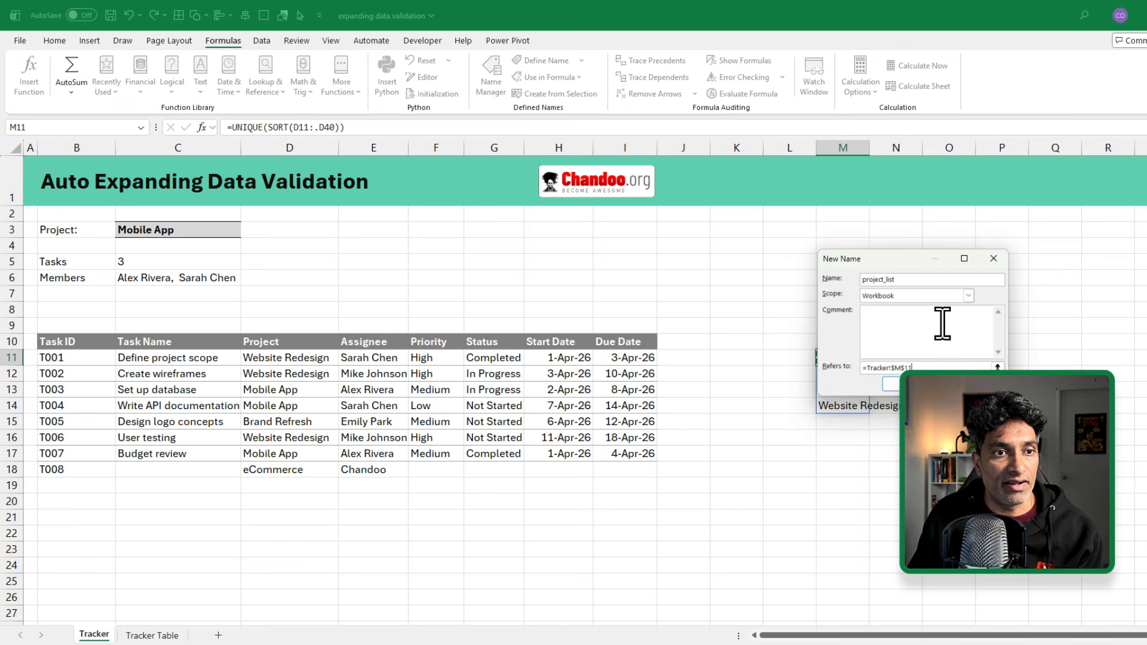
left_click_drag(917, 262, 654, 201)
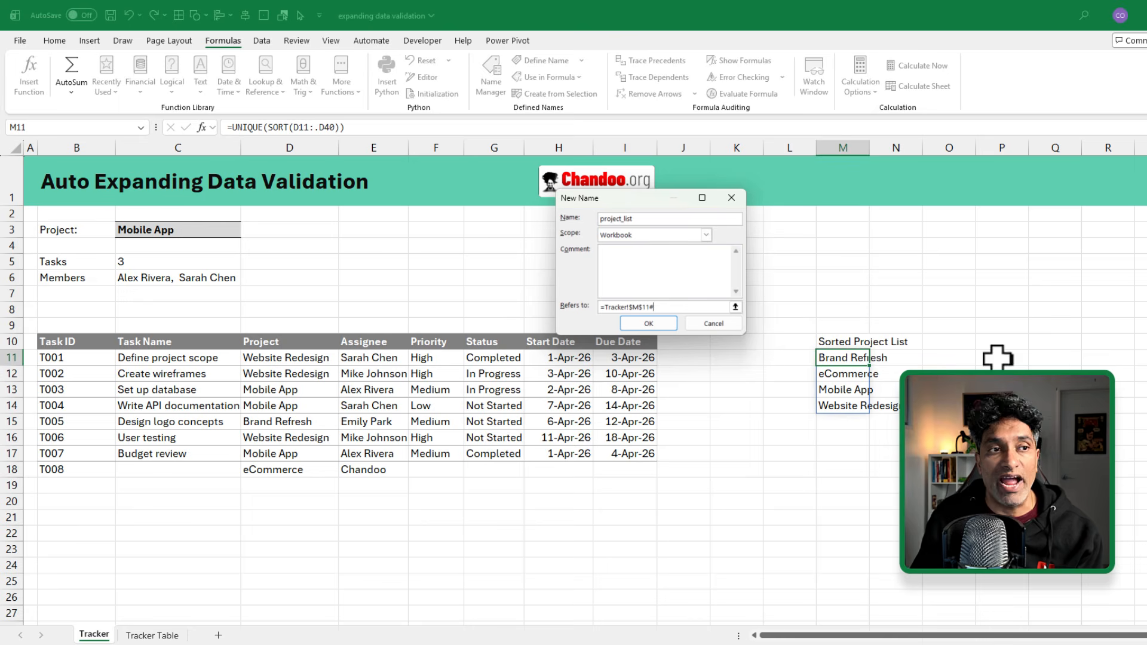
left_click(649, 323)
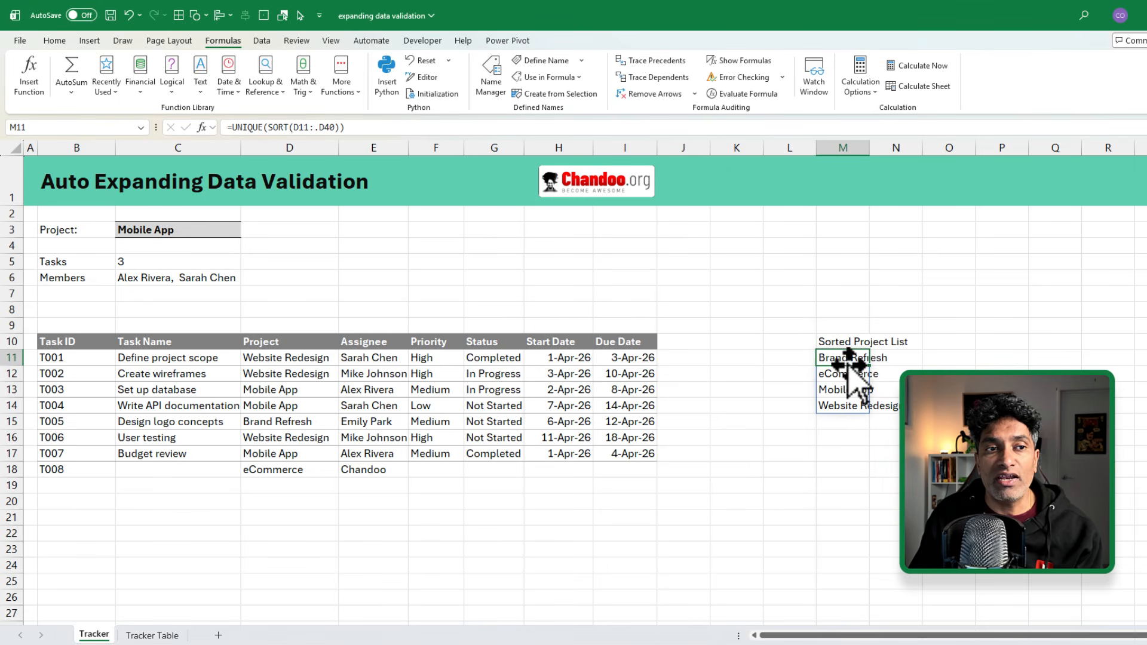
left_click_drag(843, 354, 865, 407)
left_click(164, 230)
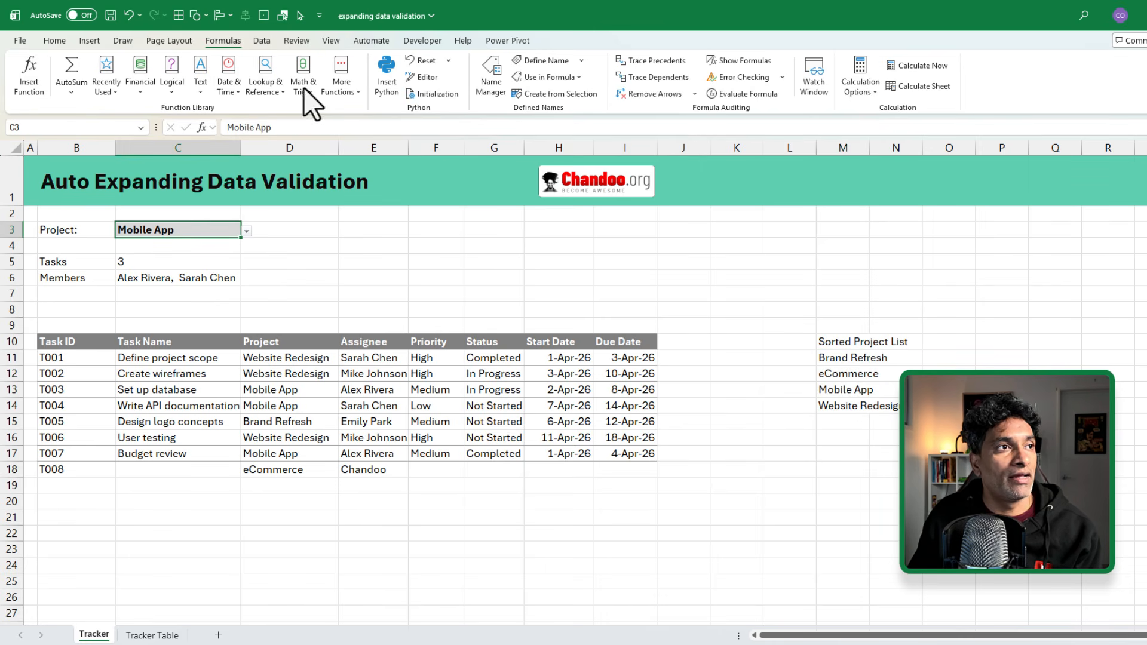
Step: Replace C3's validation source D11:D17 with the project_list name, inserted via F3
left_click(264, 40)
left_click(741, 96)
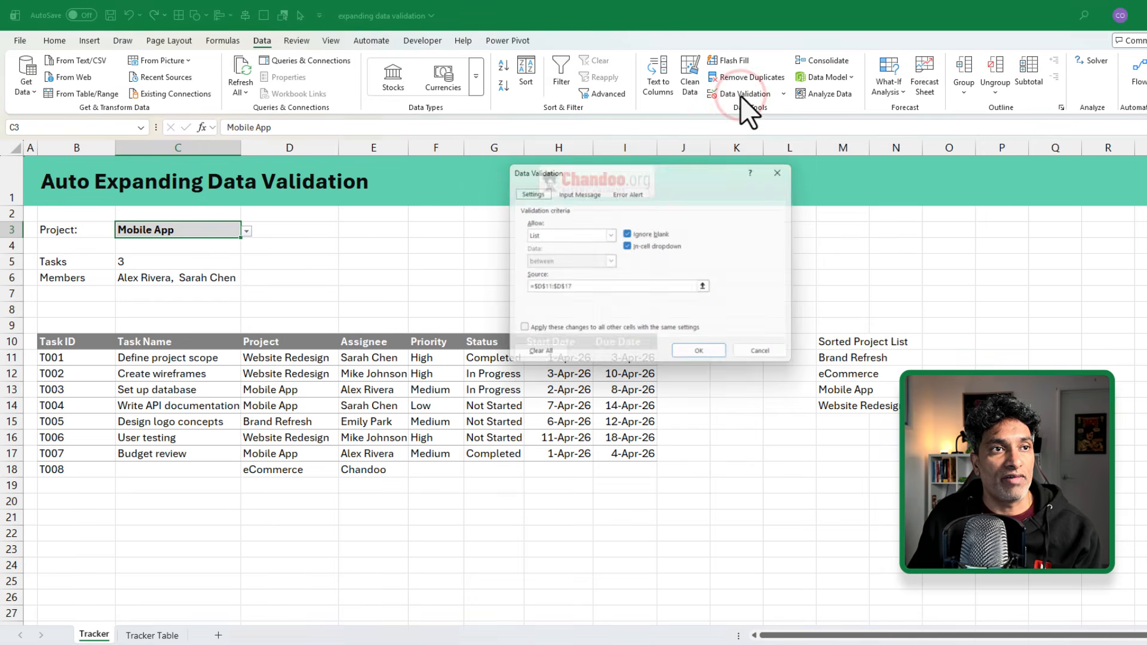
left_click(577, 288)
left_click_drag(577, 288, 522, 288)
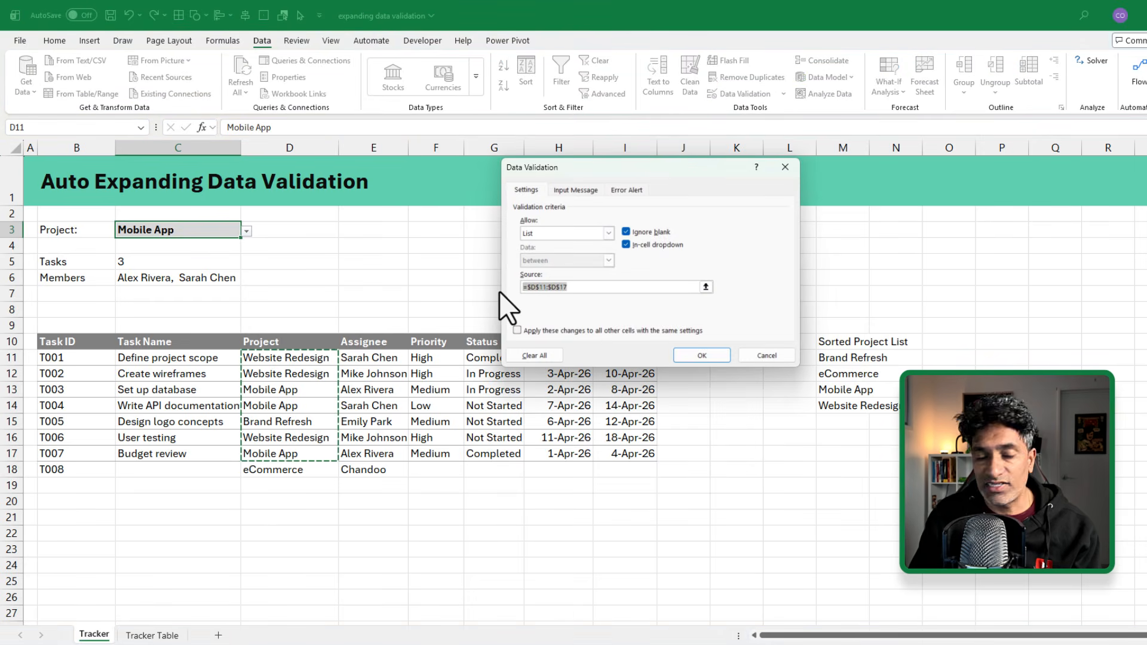
key("Delete")
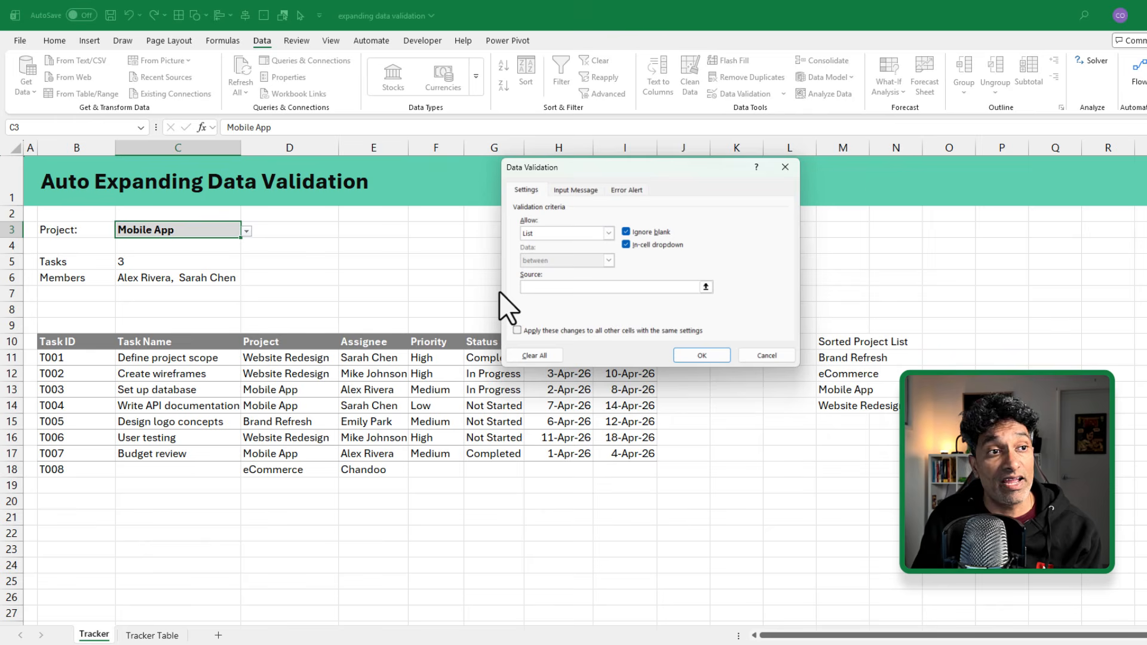
key("F3")
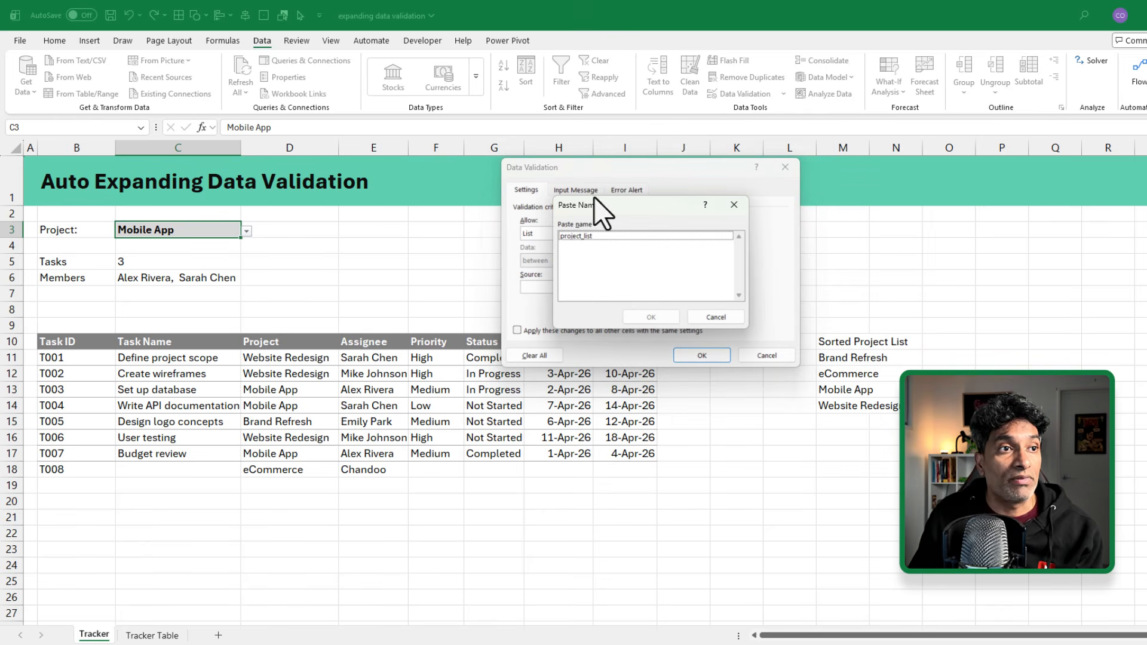
left_click(580, 235)
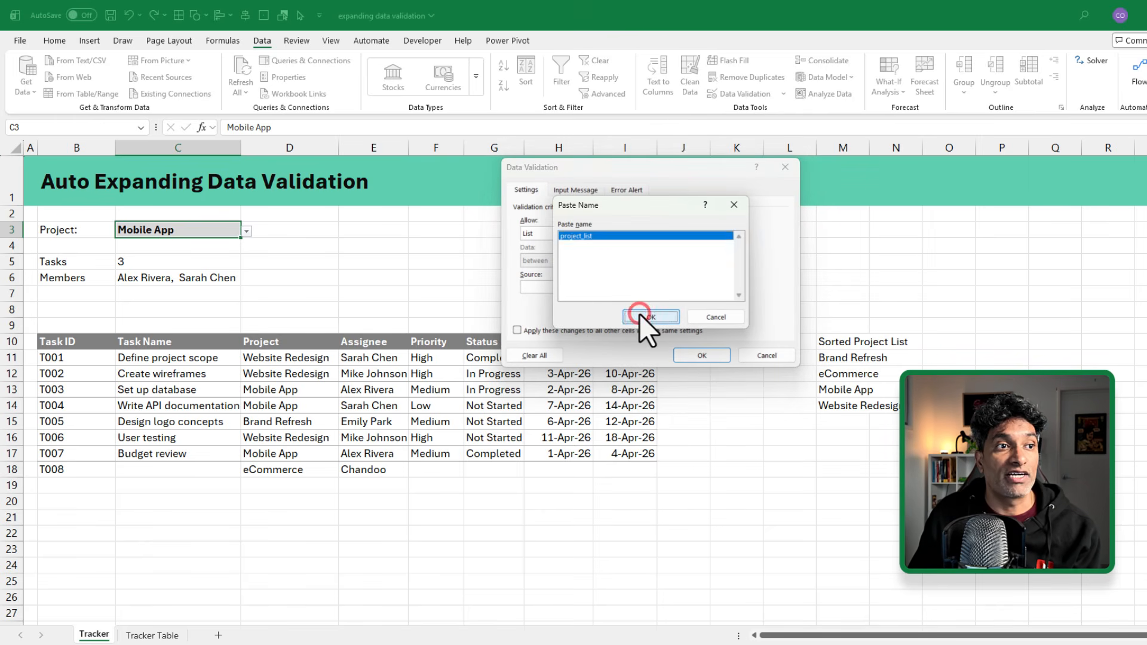
left_click(642, 316)
left_click(703, 355)
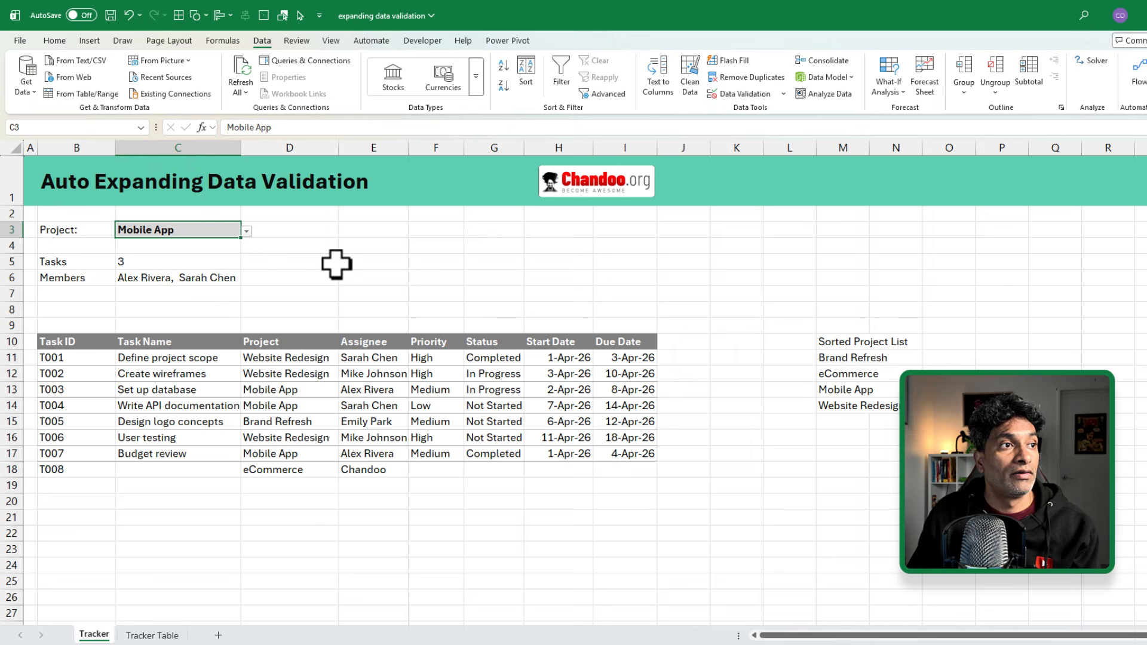
Step: Pick Brand Refresh, then eCommerce, from C3's four-project dropdown
left_click(247, 231)
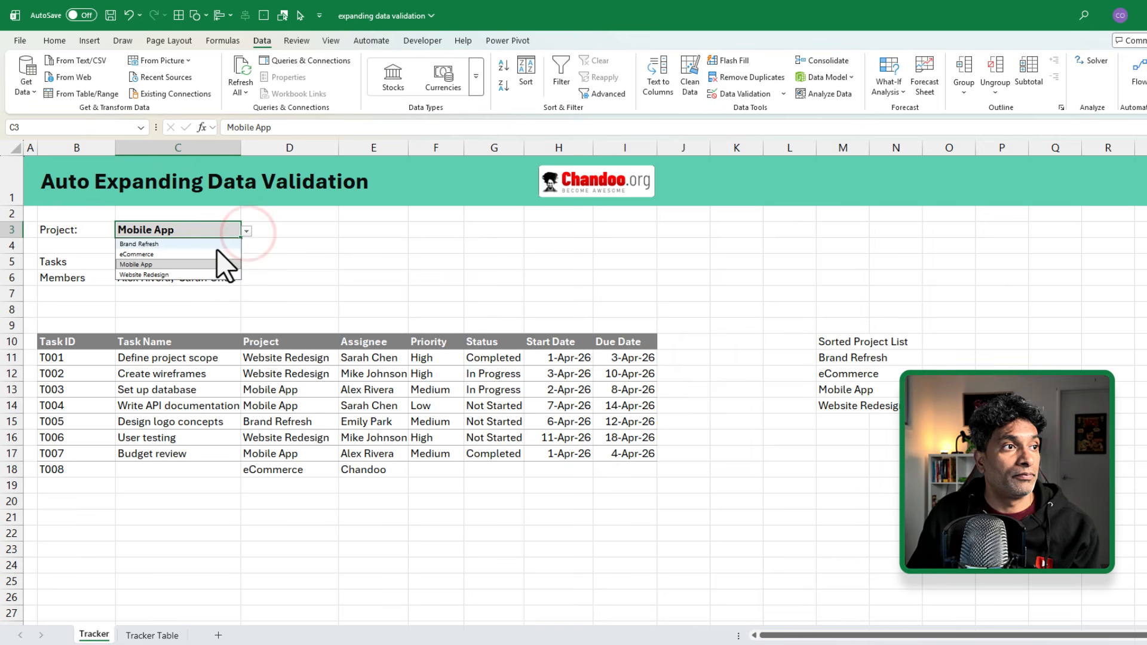
left_click(187, 242)
left_click(247, 231)
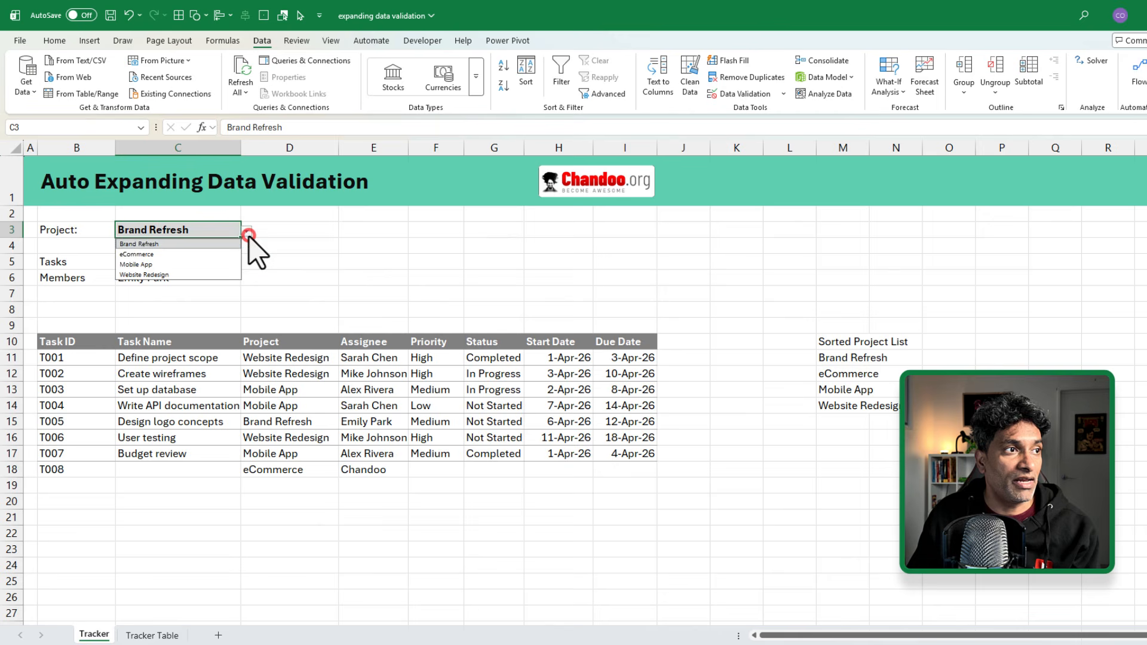
left_click(178, 257)
Step: Check the Tasks (0) and Members (#CALC!) results, then edit the C5 formula
left_click(174, 261)
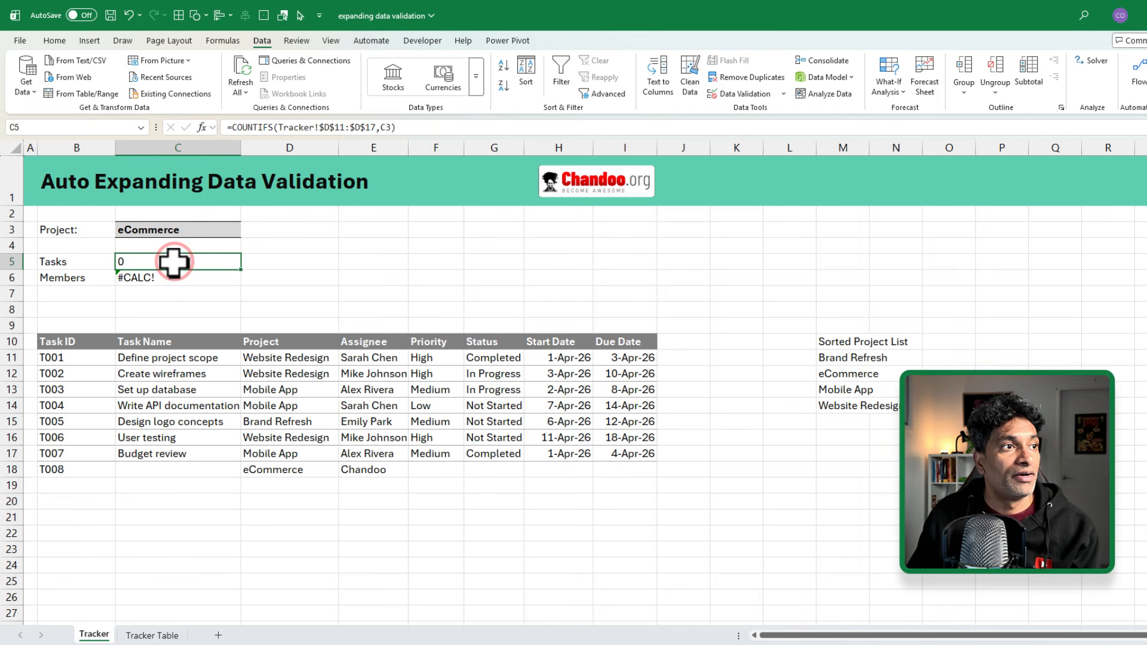
key("Down")
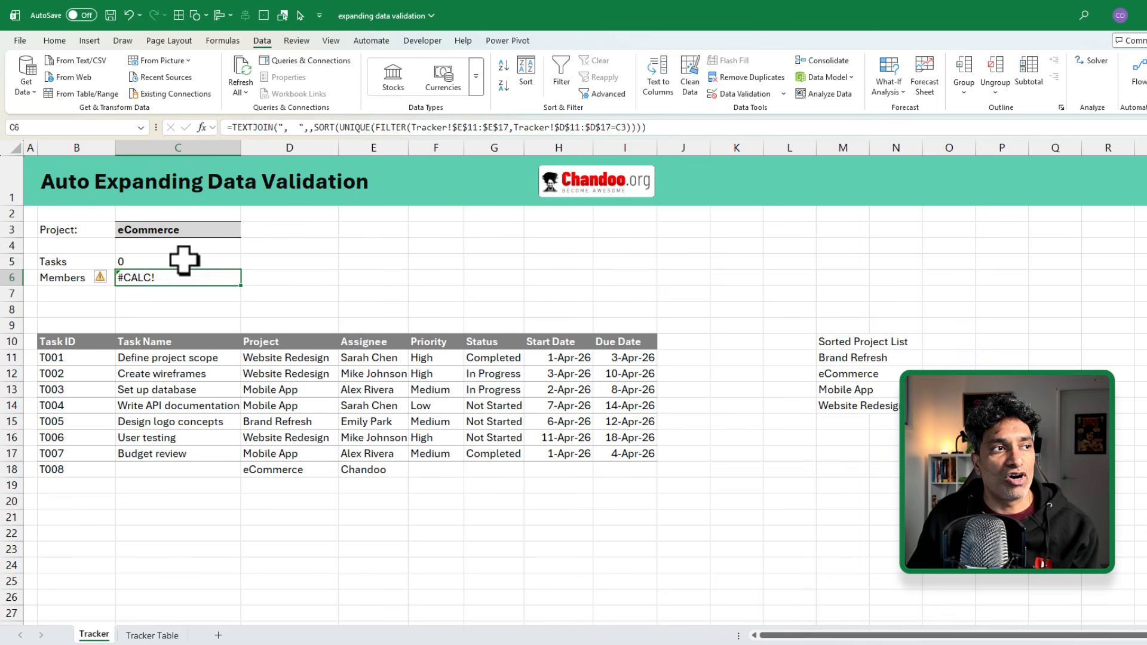
key("Up")
key("Down")
key("Up")
key("F3")
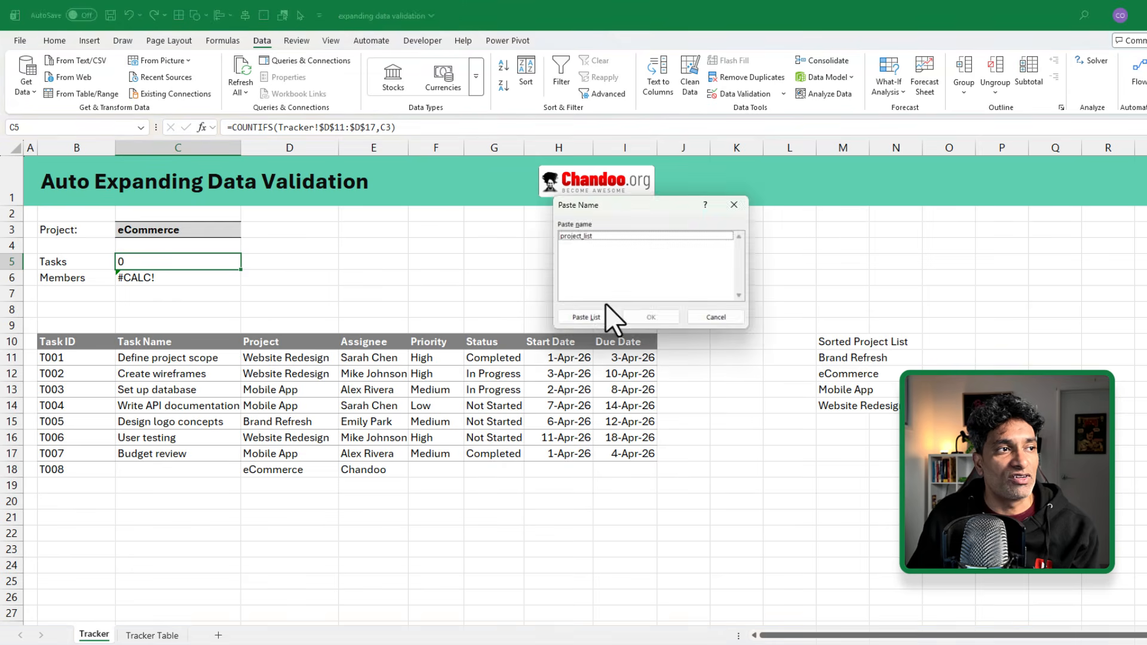
left_click(739, 205)
key("F2")
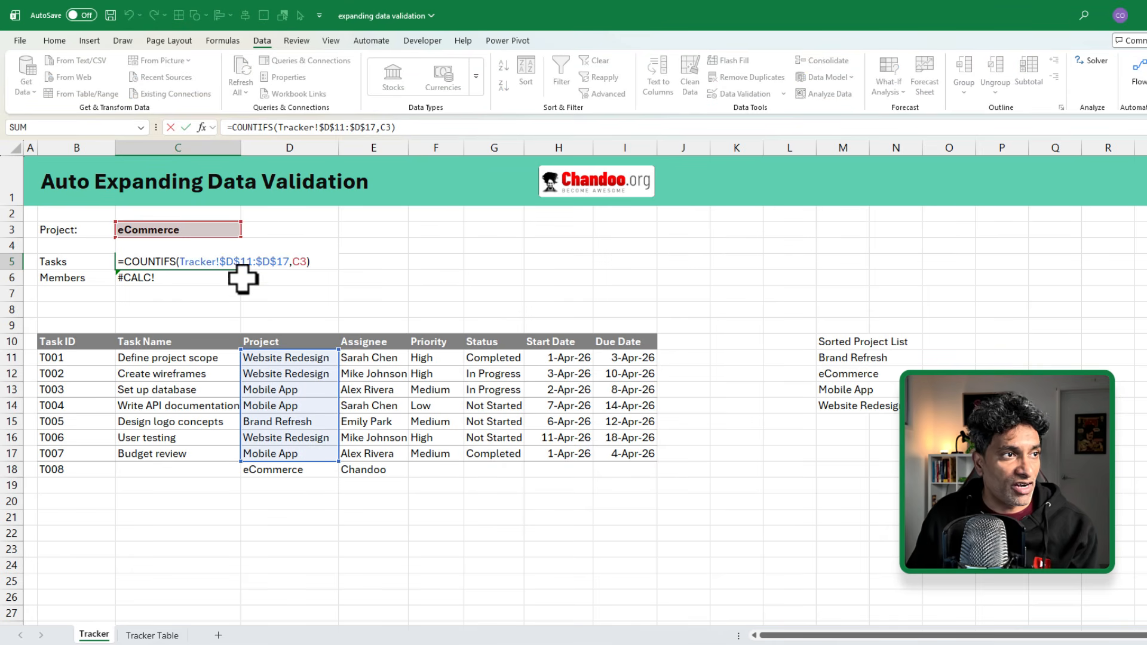
Step: Extend the Tasks count formula in C5 to cover D11:D40
left_click_drag(333, 457, 346, 589)
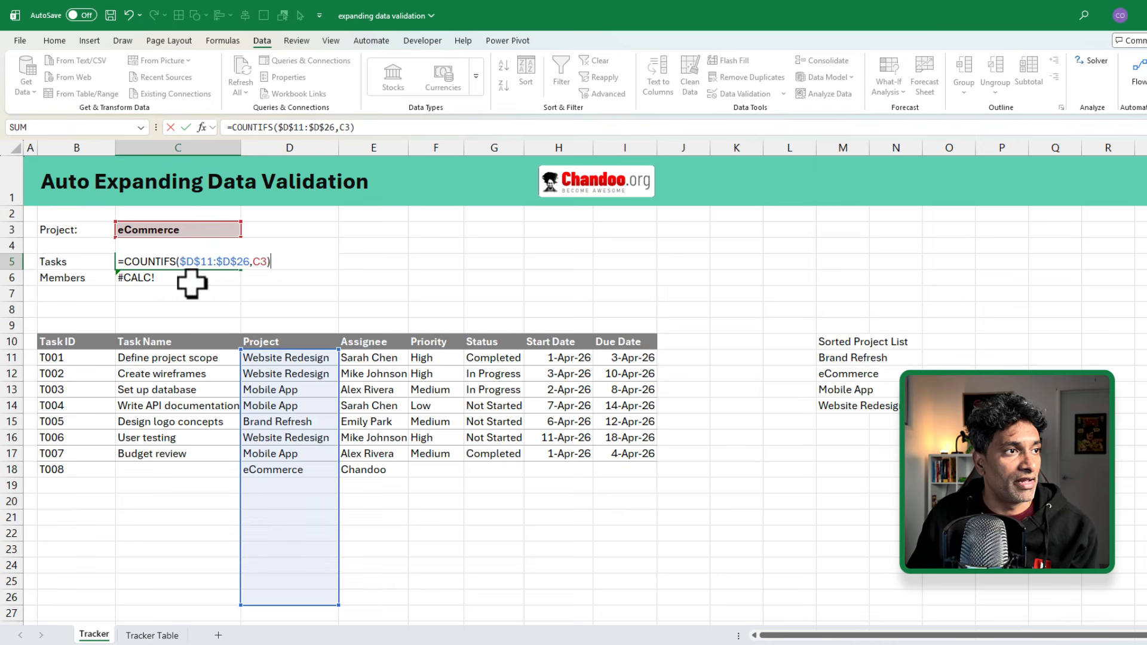
left_click(235, 262)
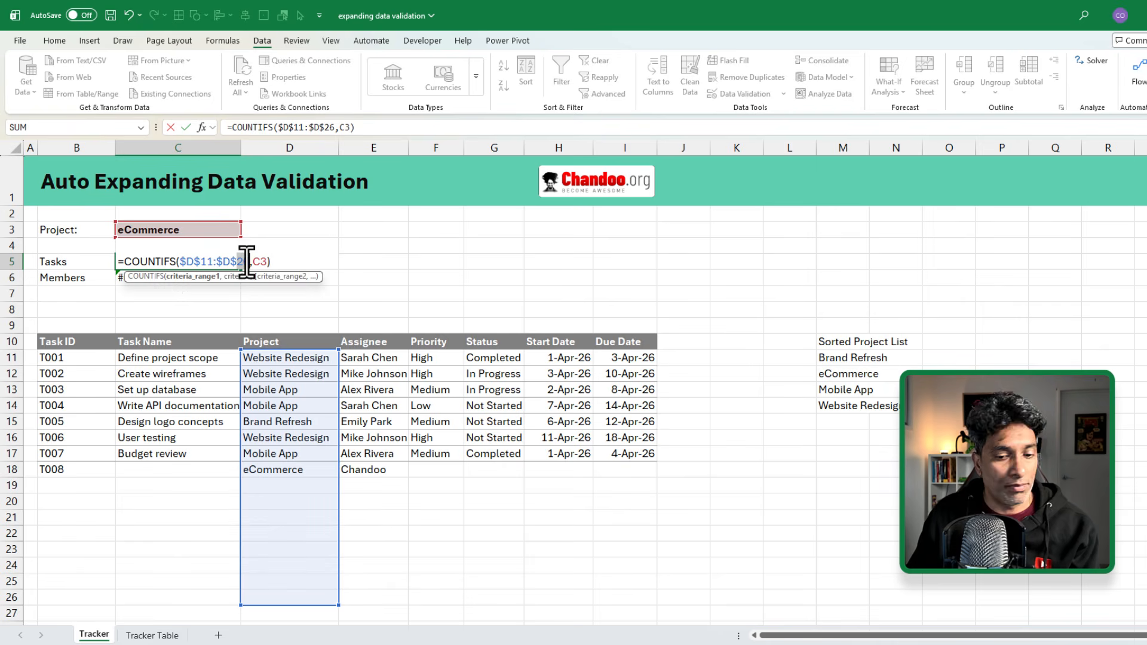
key("Return")
Step: Make the Members formula's Assignee and Project ranges end at row 40
key("F2")
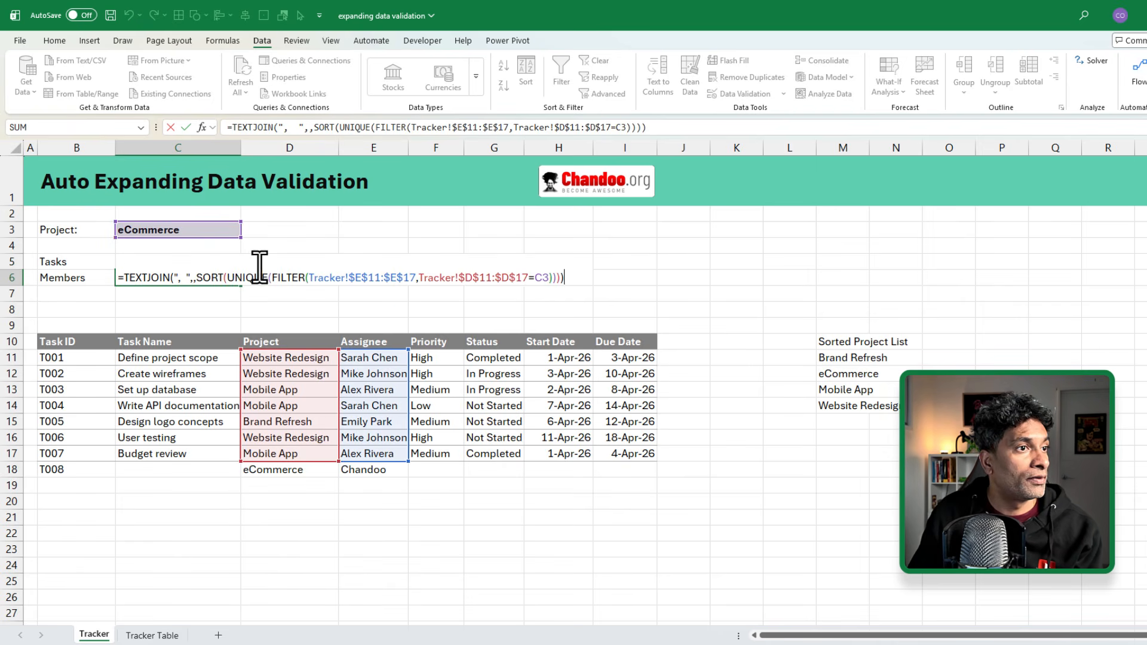
double_click(412, 277)
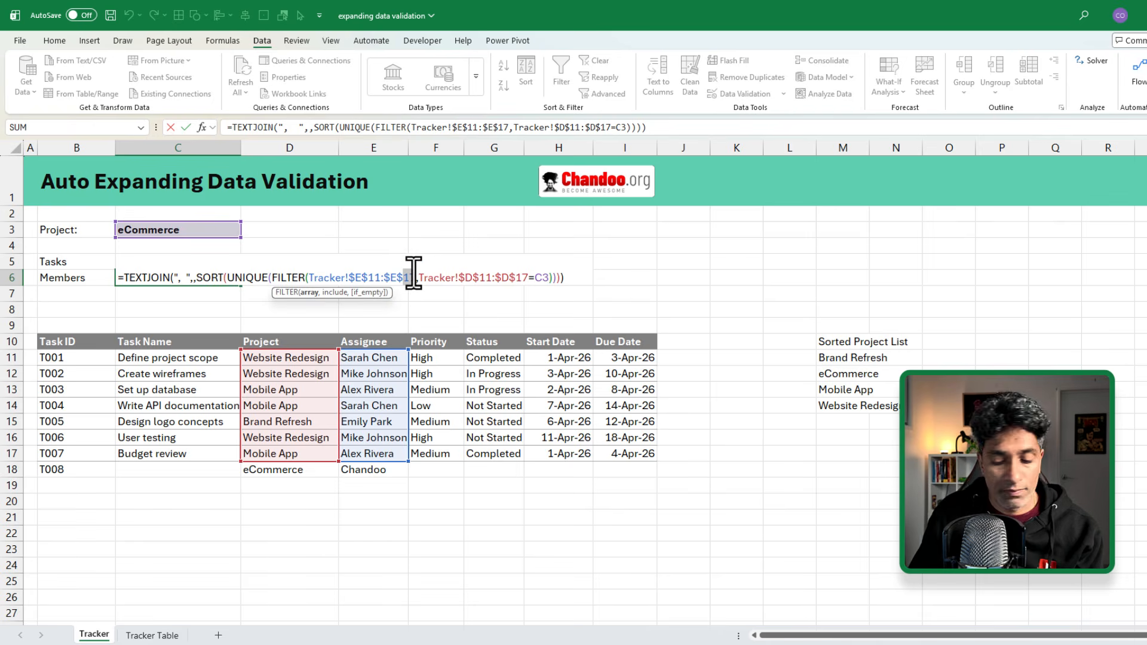
type("40")
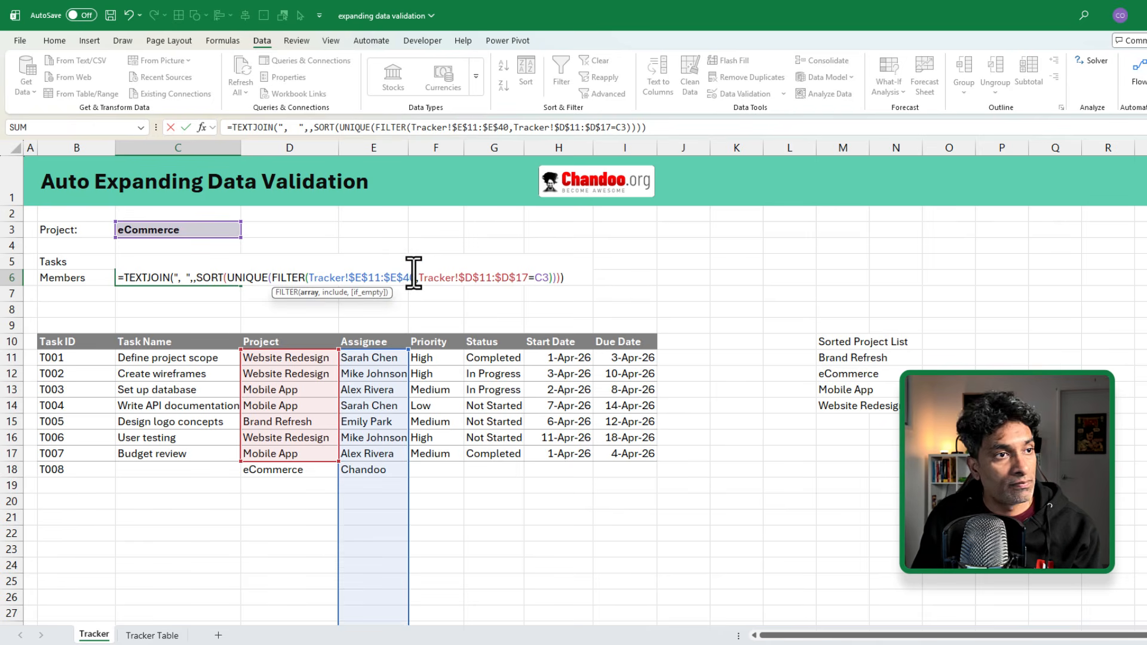
double_click(521, 278)
type("40")
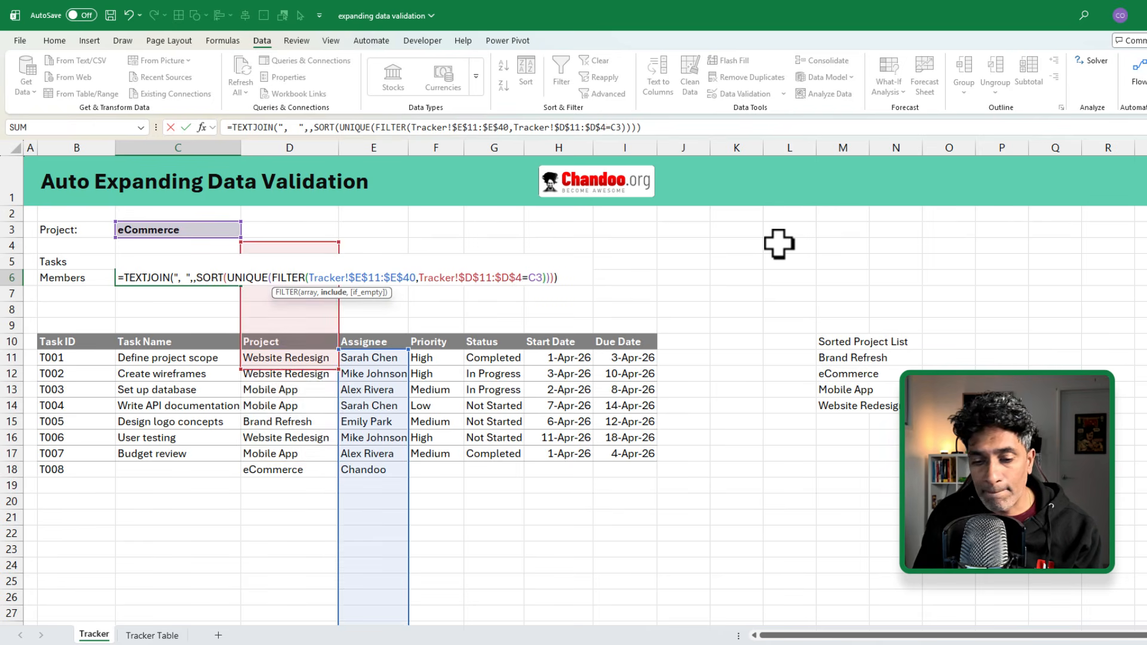
key("Return")
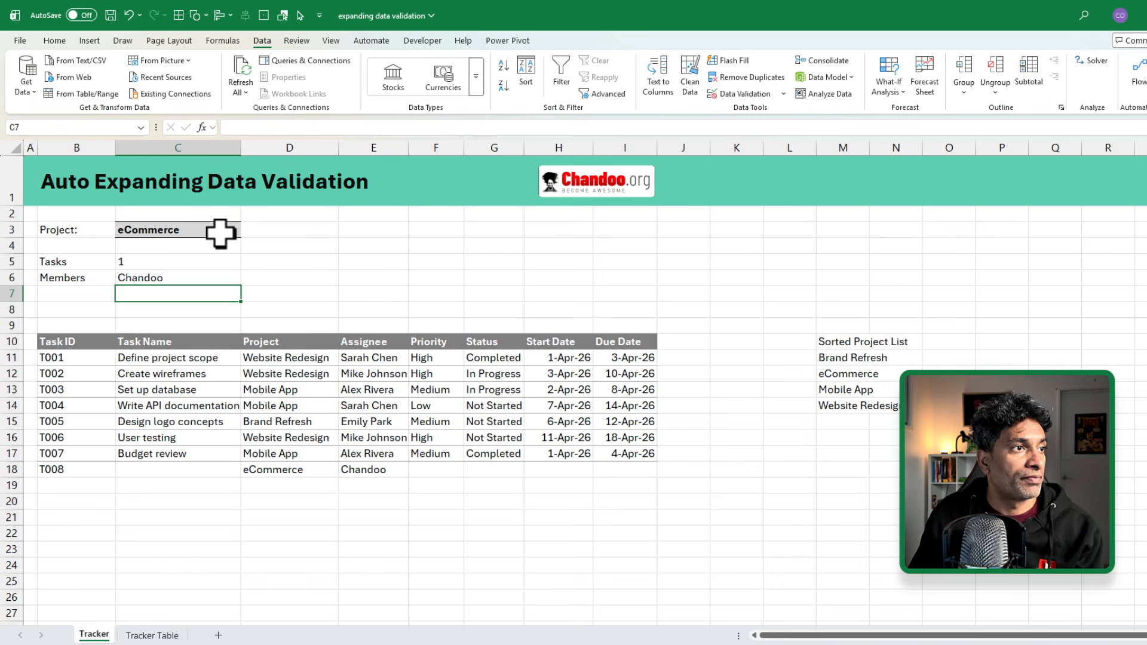
left_click_drag(191, 261, 194, 286)
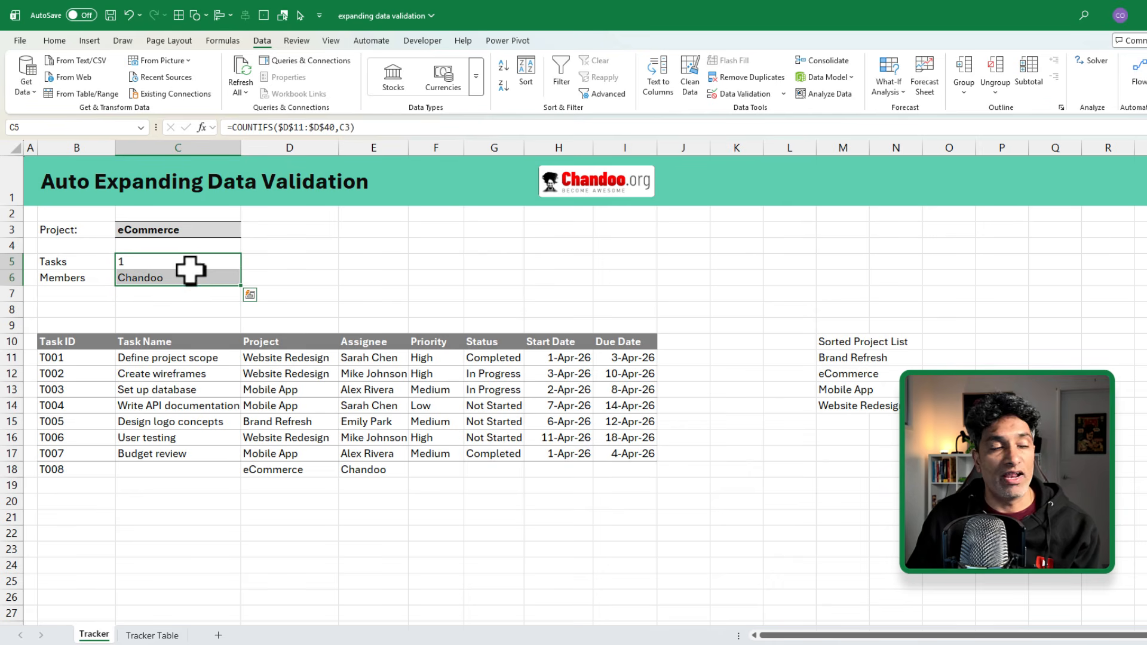
left_click(187, 260)
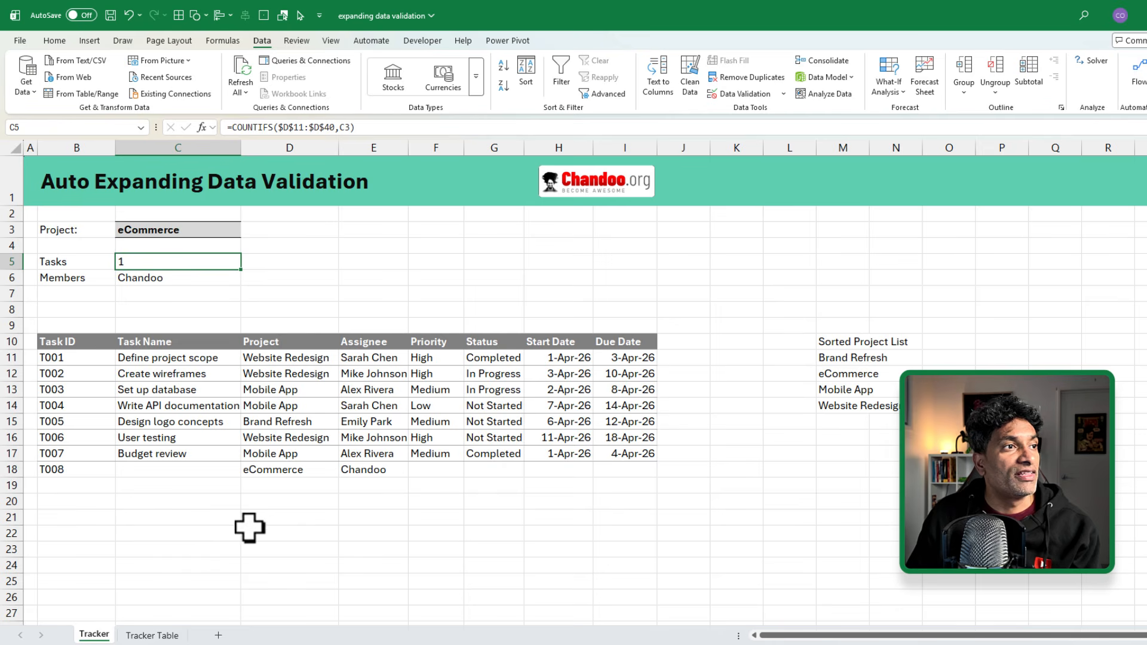
Step: Add task T009 in row 19 with project iOS upgrade and an assignee
left_click(85, 489)
type("T")
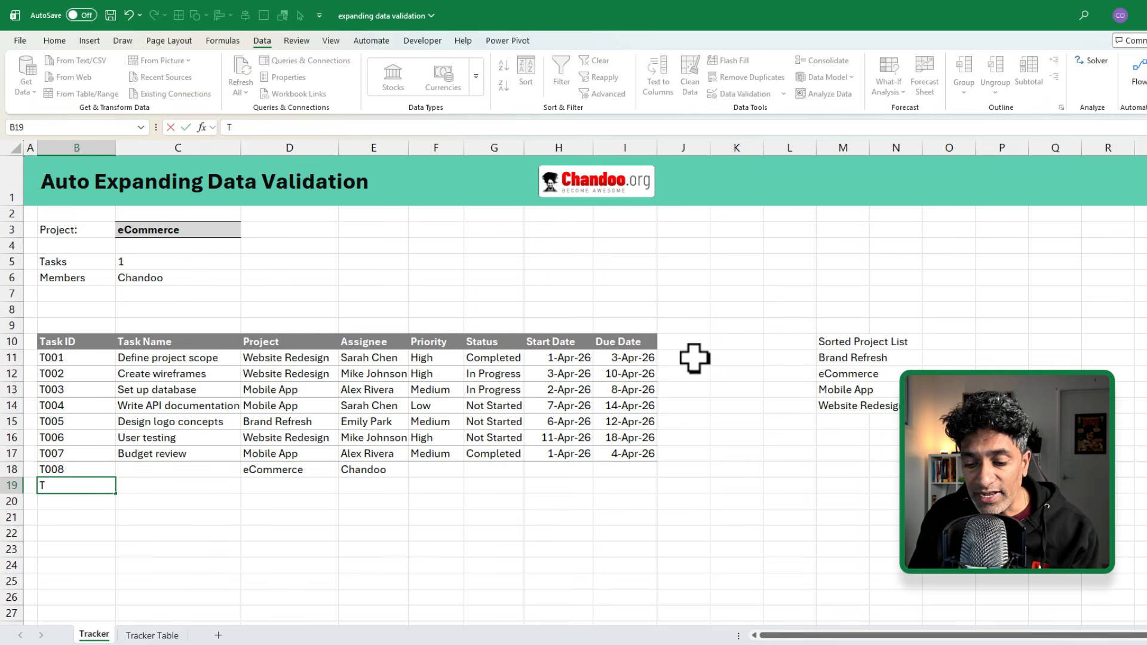
type("009")
key("Tab")
key("Tab")
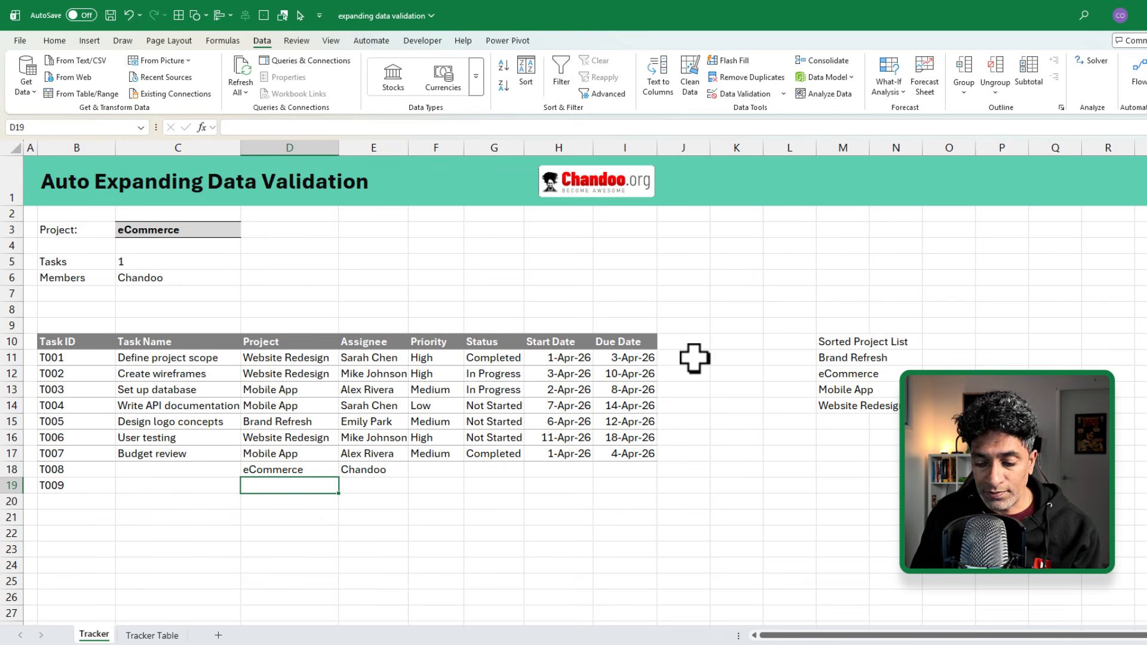
type("iOS u")
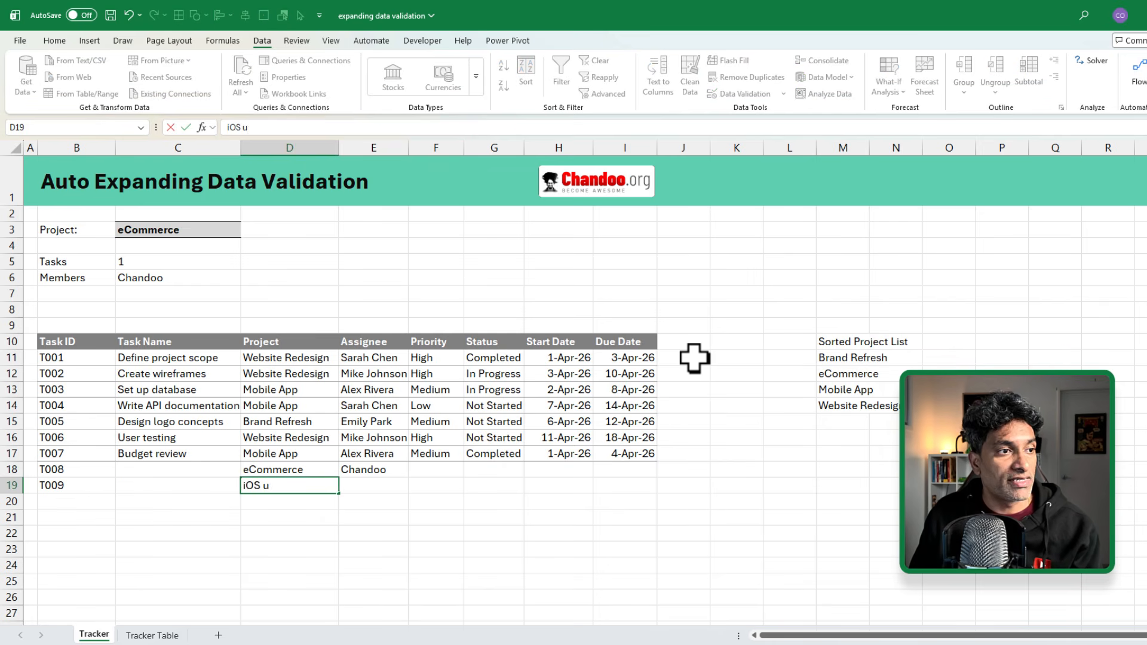
type("pgrade")
key("Return")
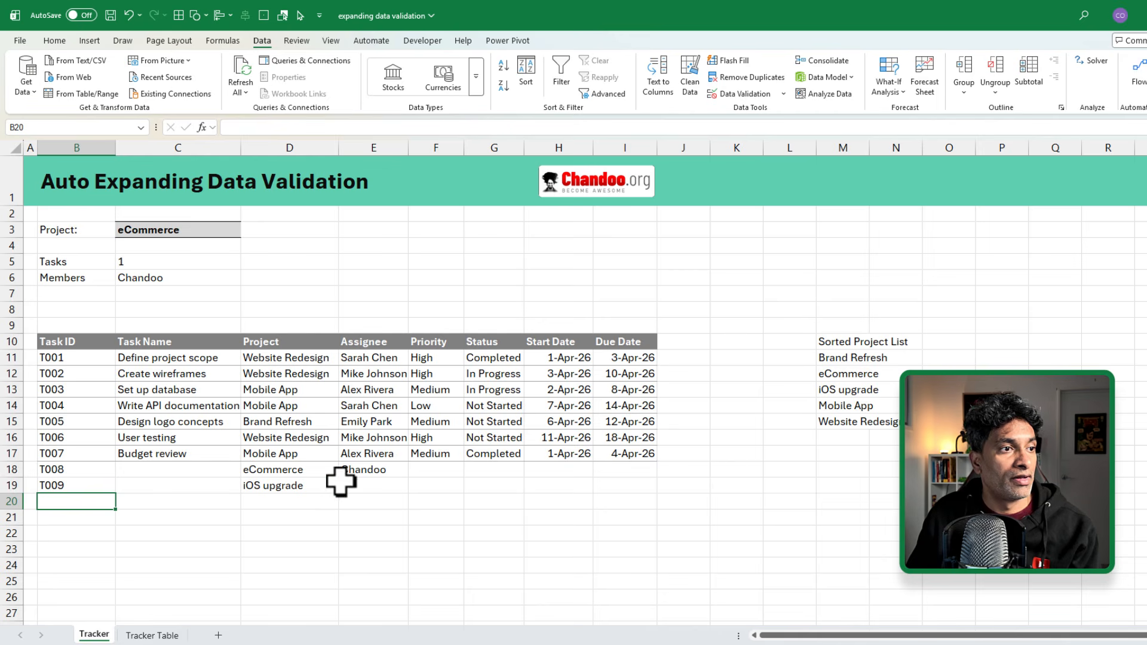
left_click(358, 486)
type("S")
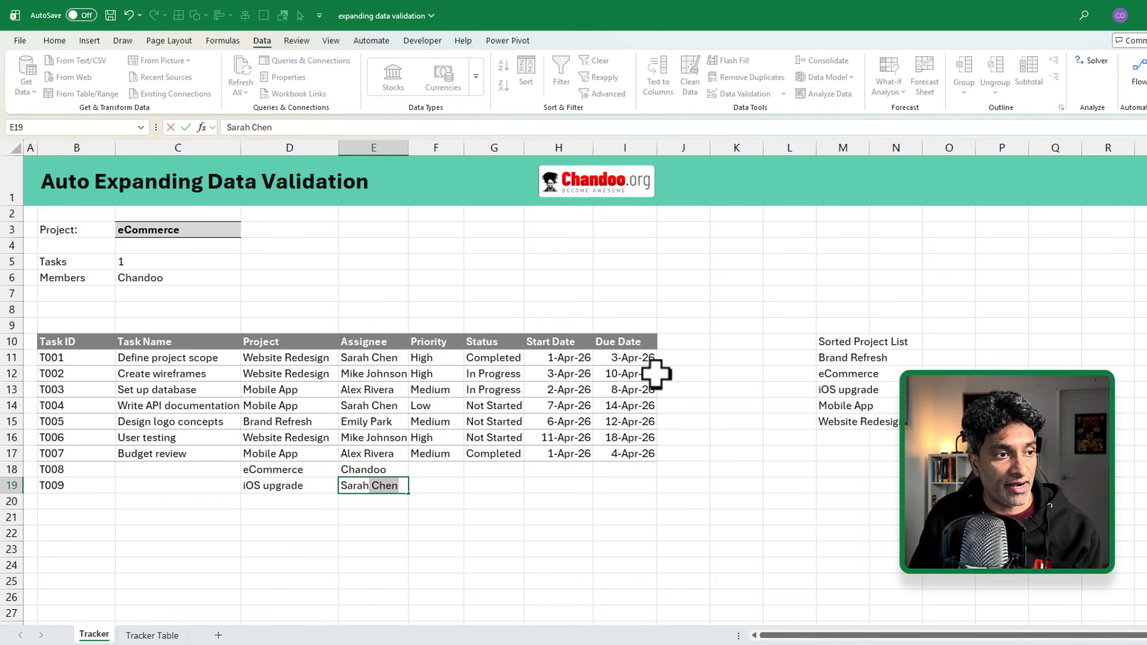
type("arah")
key("Return")
left_click(238, 233)
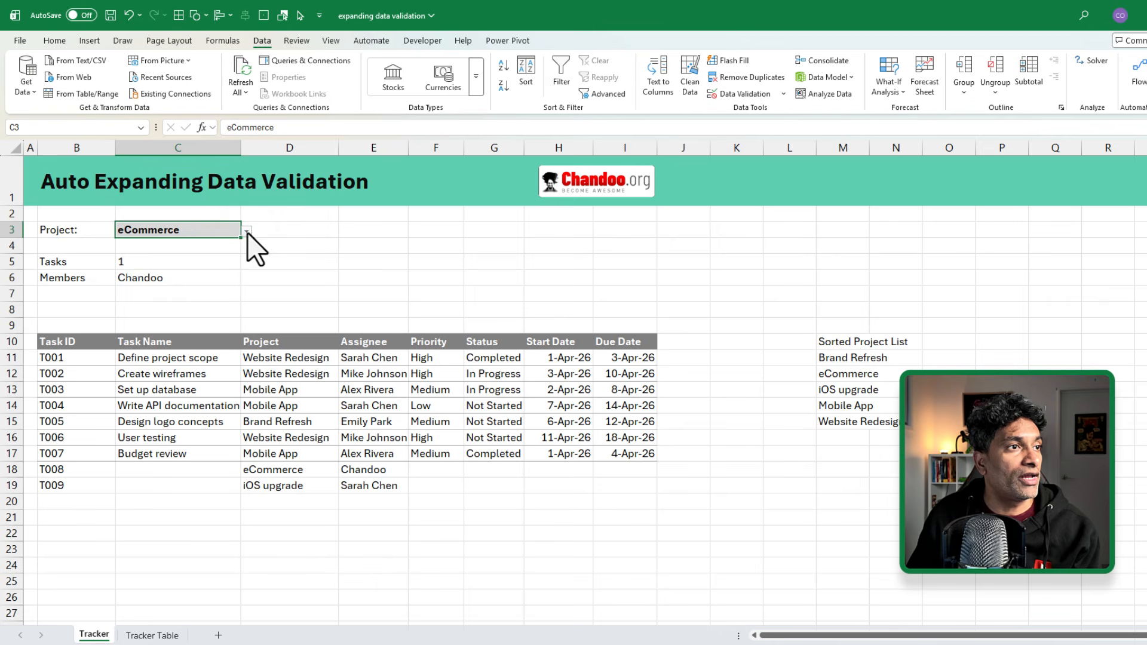
Step: Choose iOS upgrade in C3 and view the resulting COUNTIFS formula in C5
left_click(247, 231)
left_click(156, 265)
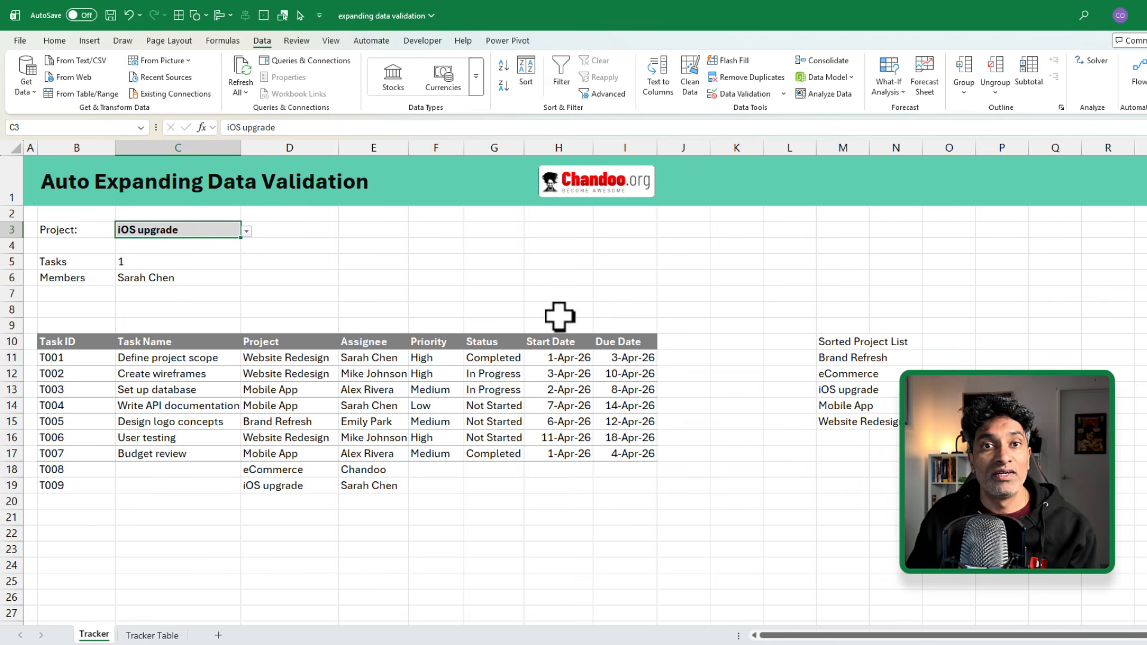
left_click(72, 262)
left_click(91, 279)
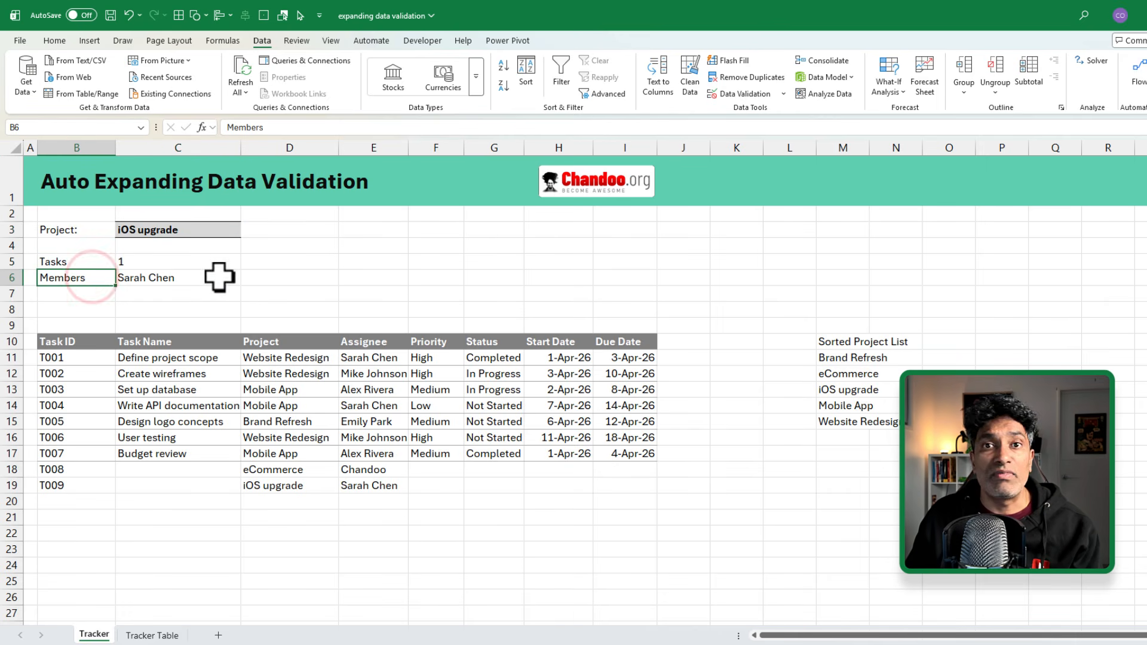
double_click(194, 263)
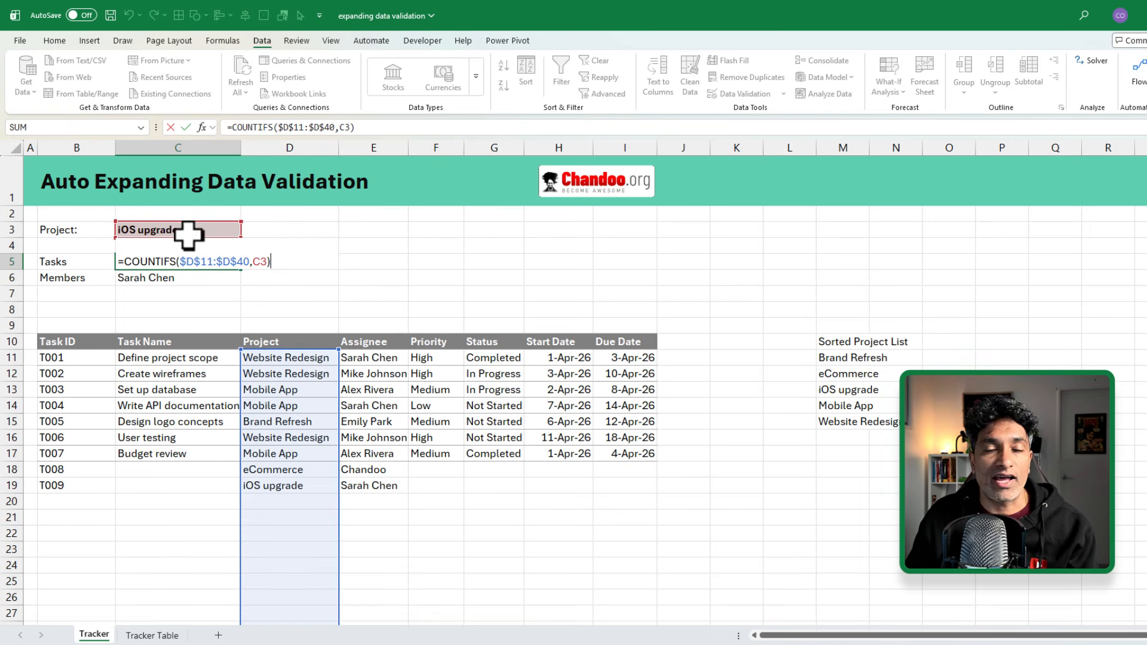
Step: Review the C6 Members TEXTJOIN formula and its FILTER part unchanged, then go to the Tracker Table sheet
key("ctrl+Return")
left_click(192, 283)
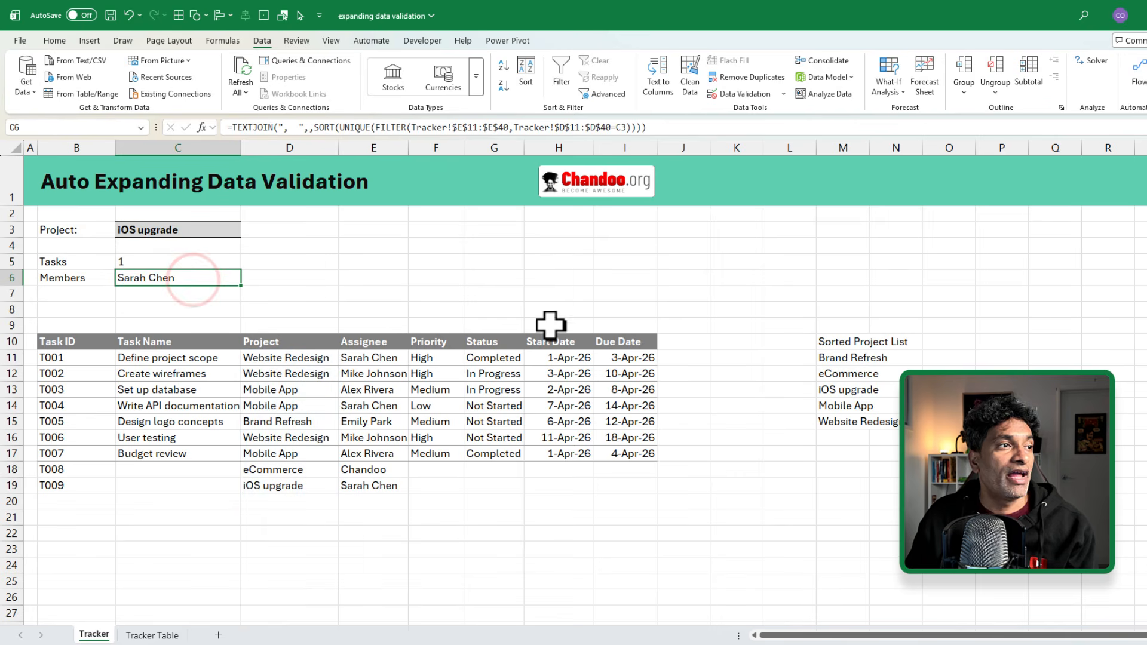
key("F2")
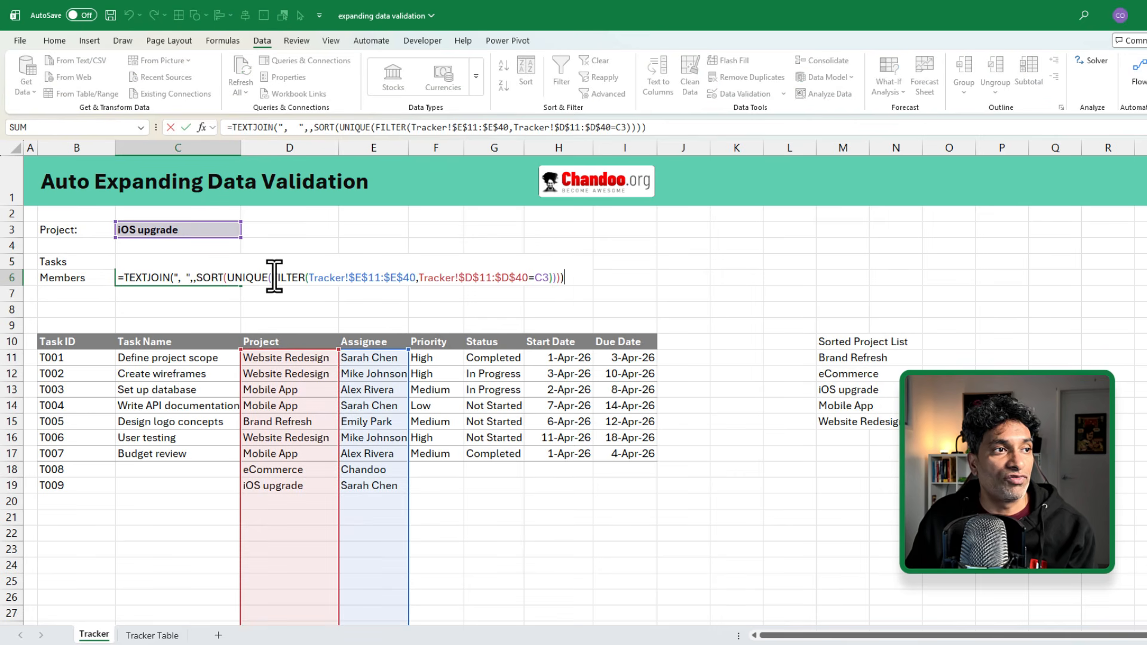
left_click_drag(274, 278, 552, 281)
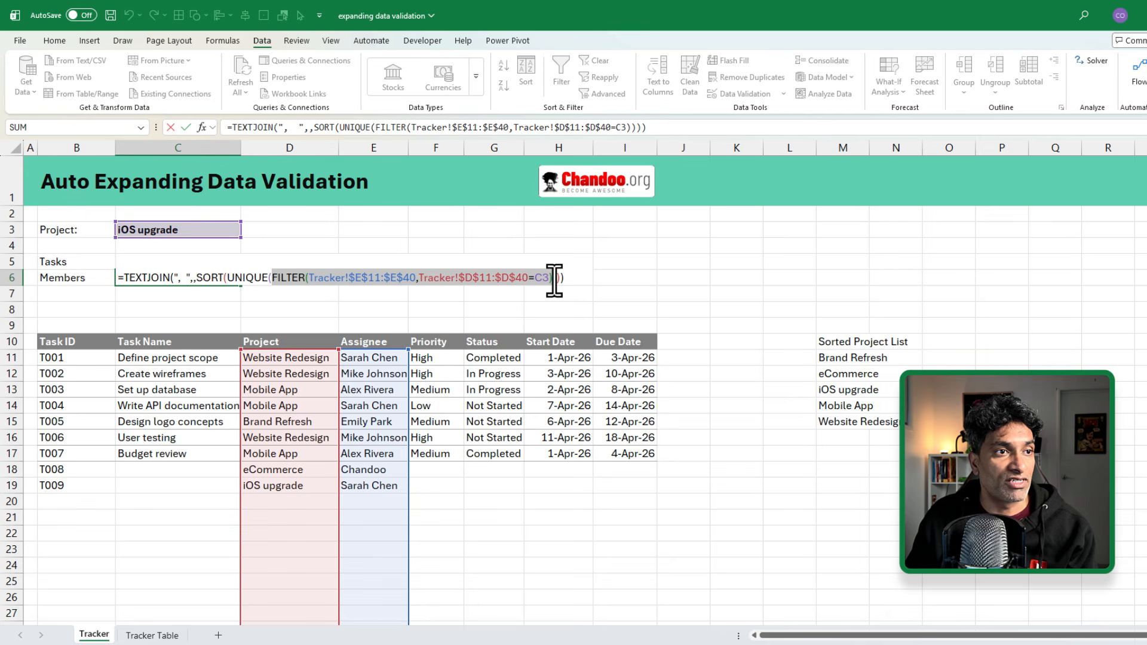
left_click(556, 278)
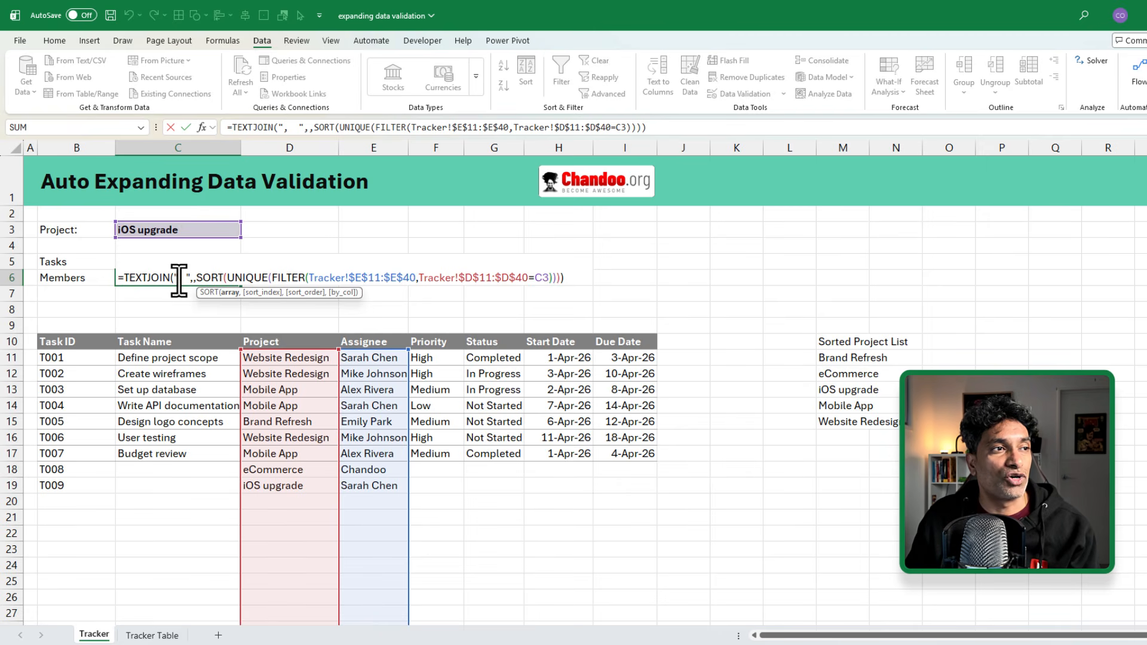
key("ctrl+Return")
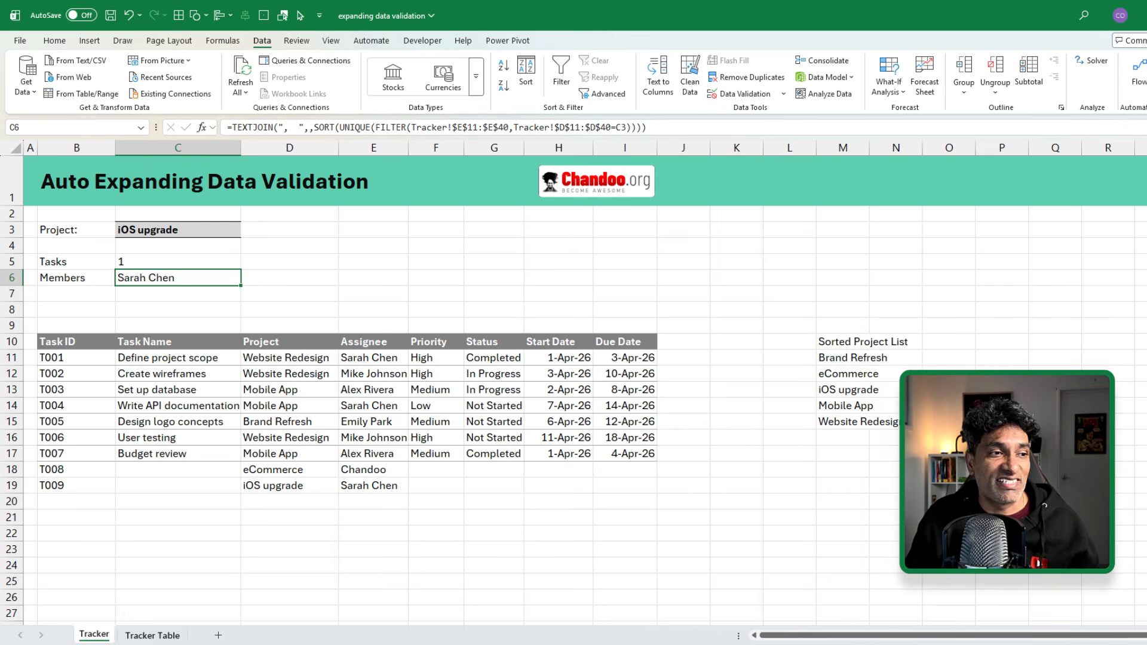
left_click(167, 634)
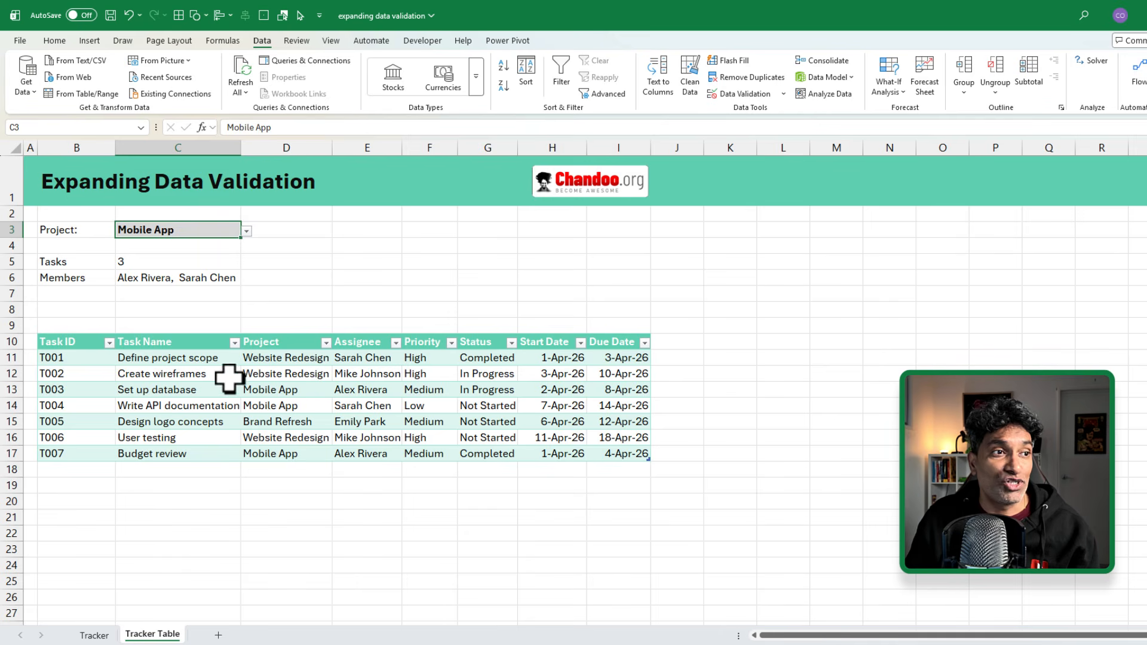
left_click(261, 372)
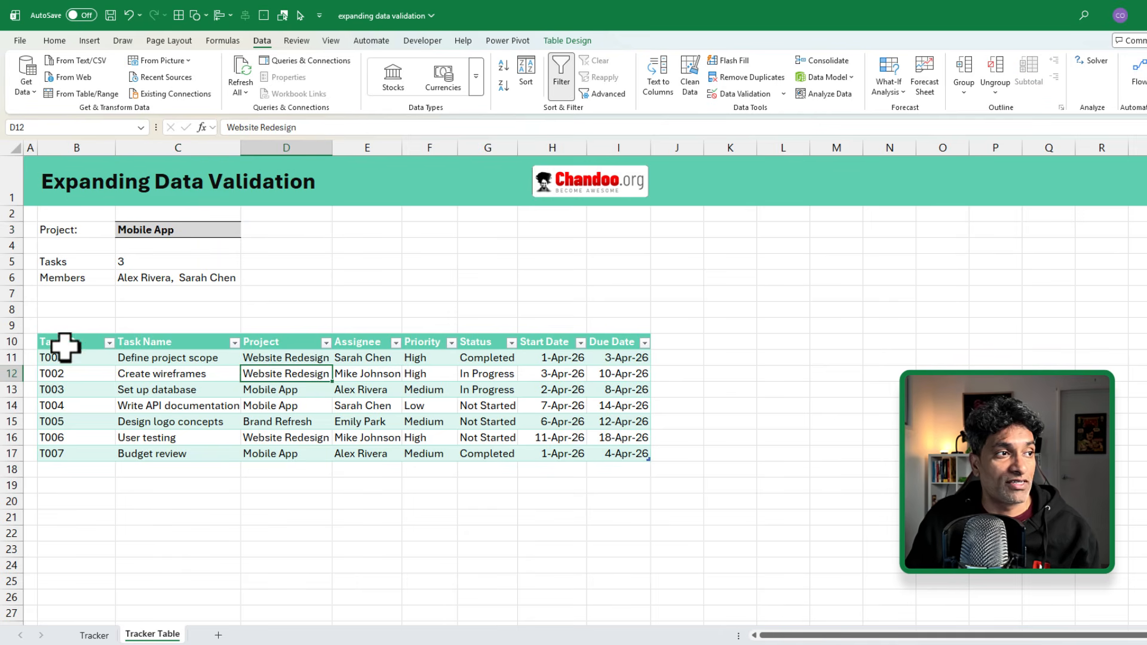
left_click_drag(64, 340, 615, 456)
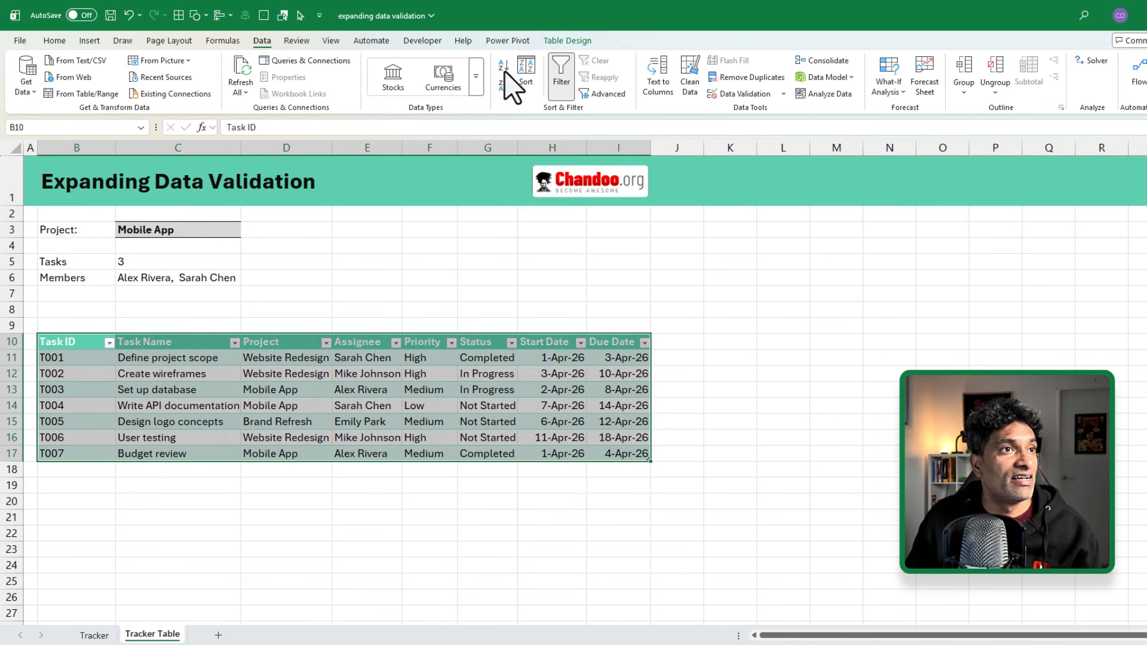
left_click(382, 404)
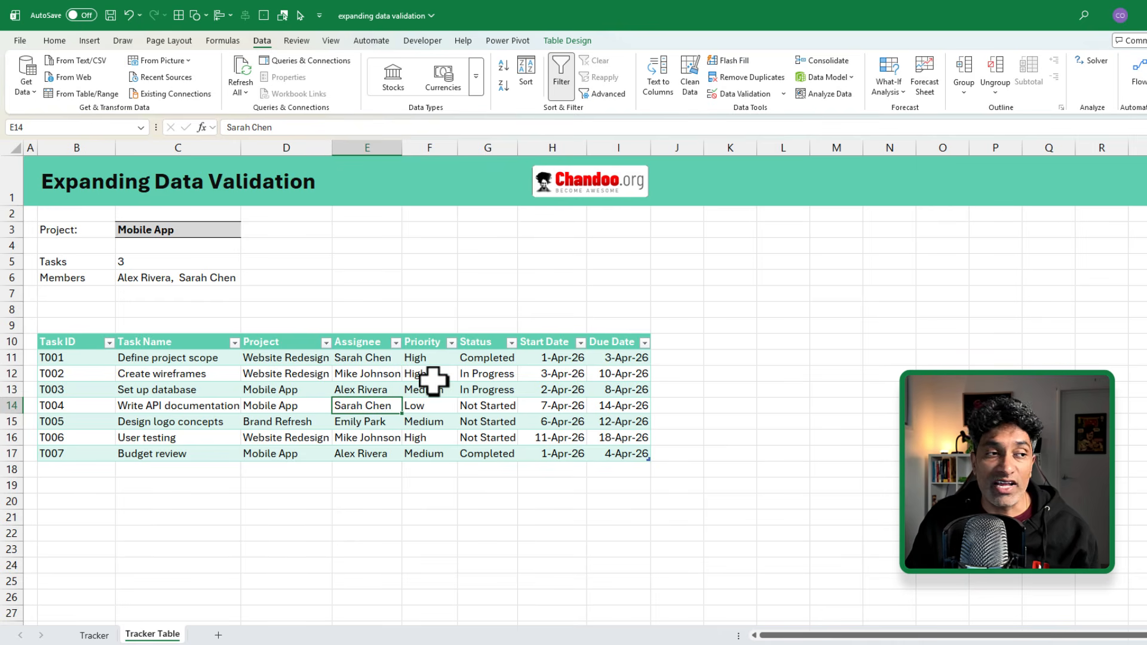
left_click_drag(277, 342, 286, 454)
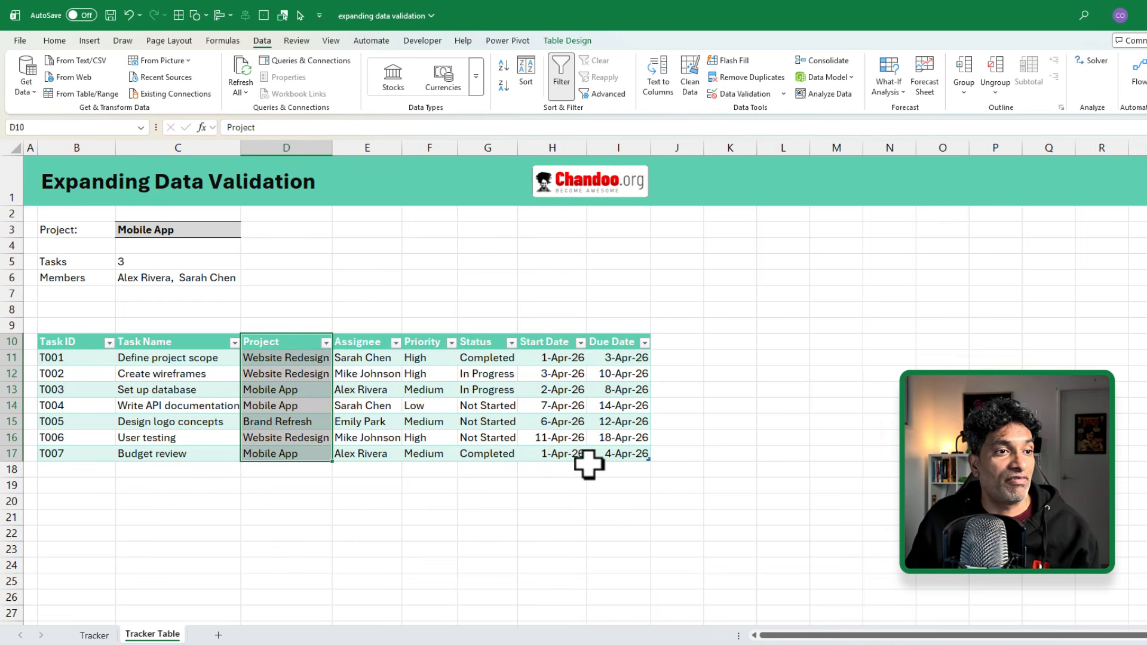
left_click(604, 456)
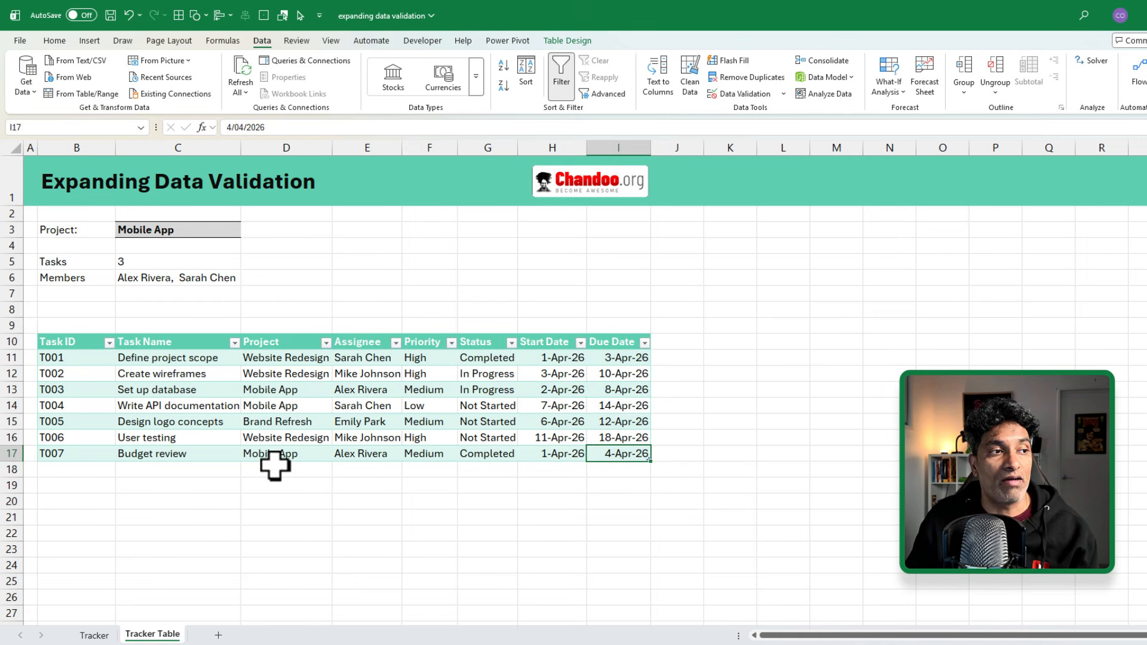
left_click(168, 232)
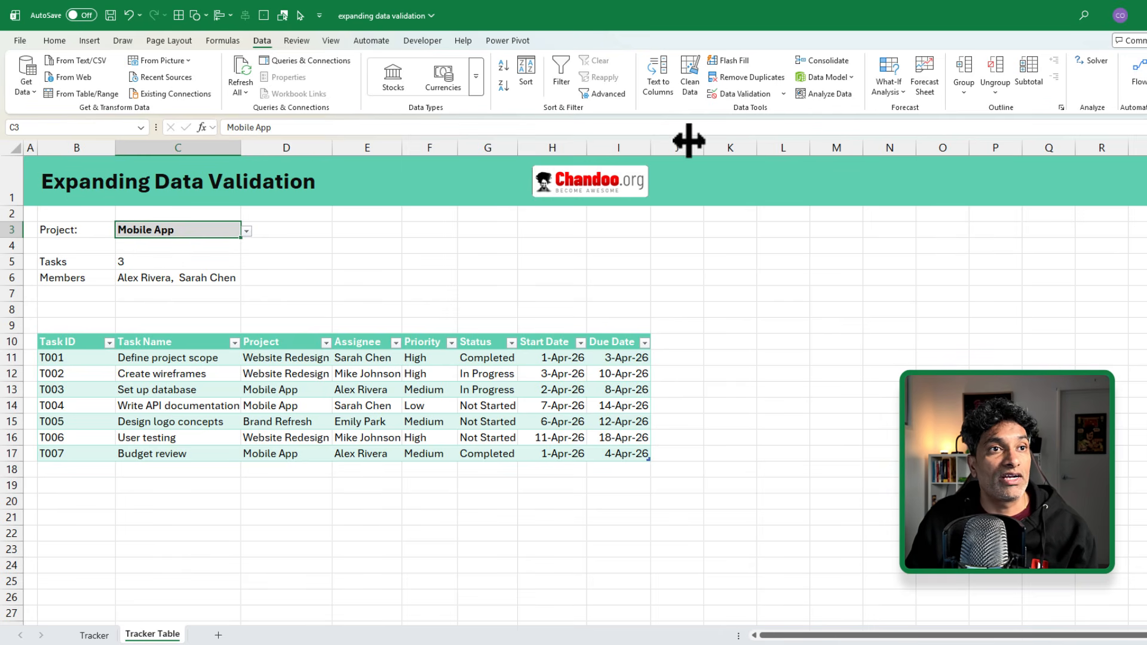
Step: Re-enter the source of C3's list validation in place of =$D$11:$D$17 and confirm it
left_click(741, 95)
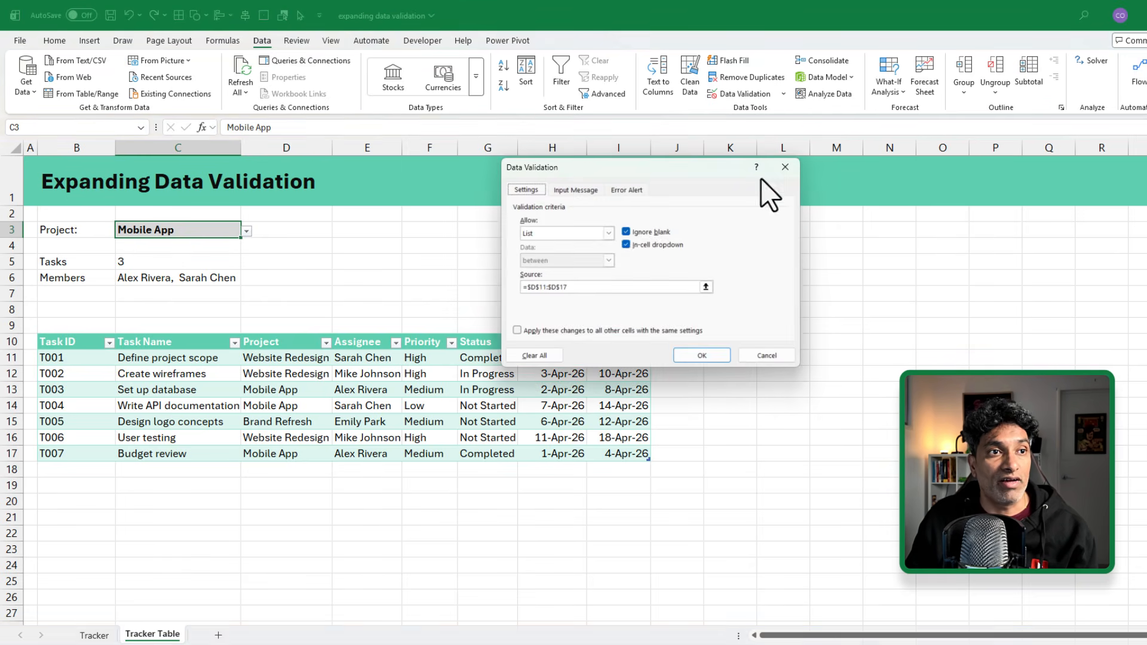
left_click(582, 290)
left_click_drag(575, 290, 497, 282)
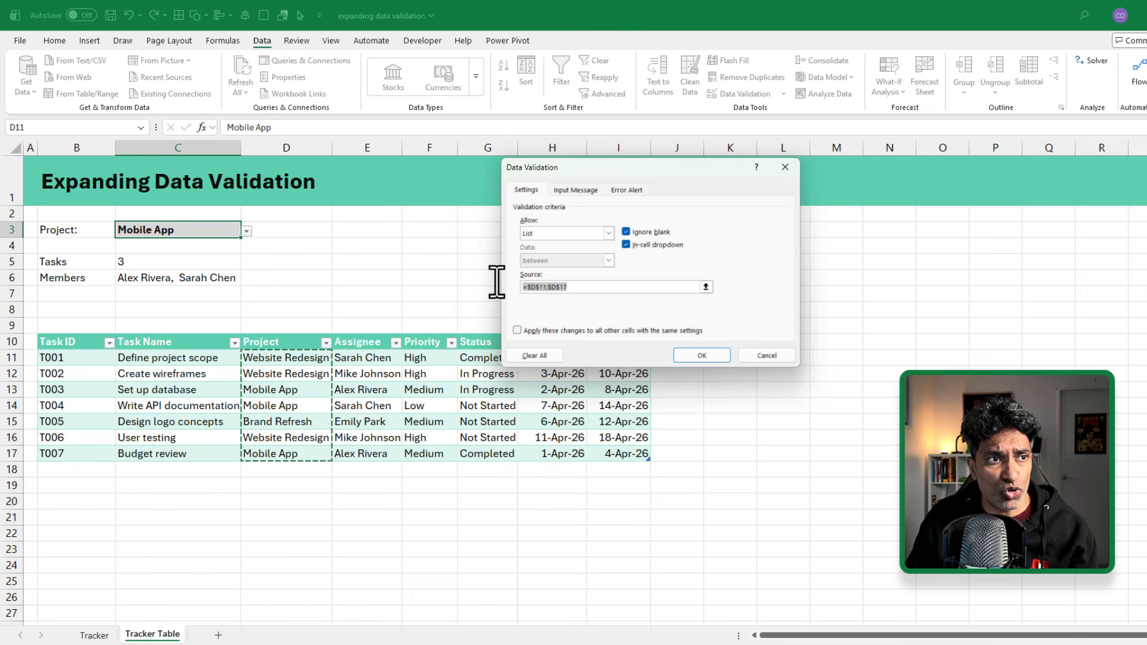
type("=")
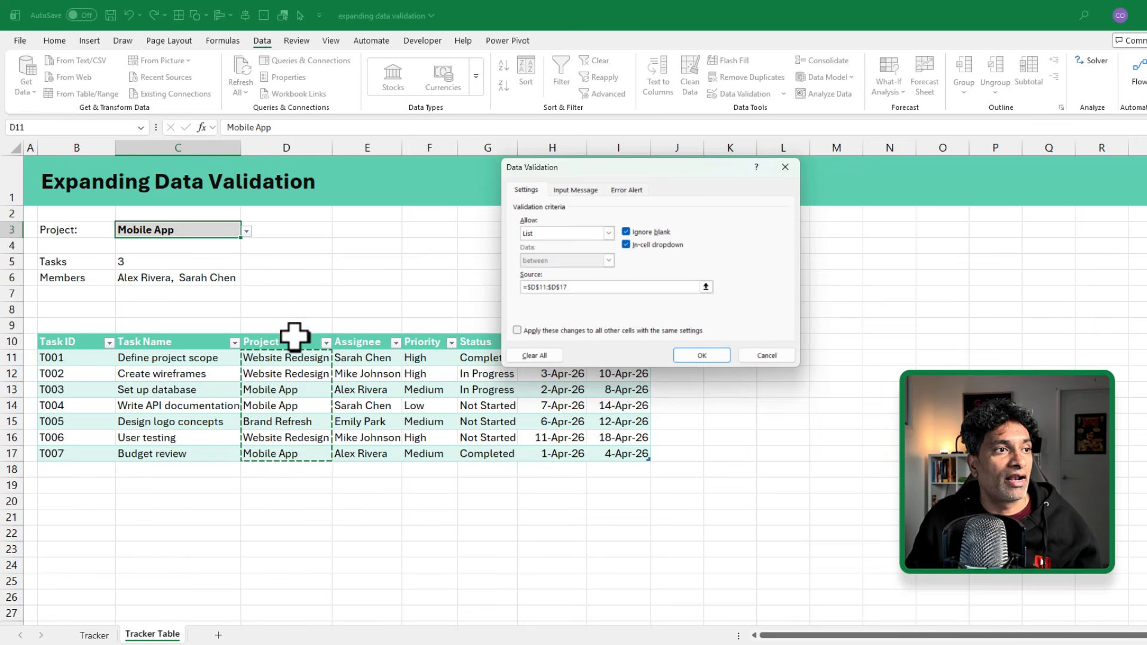
left_click(693, 357)
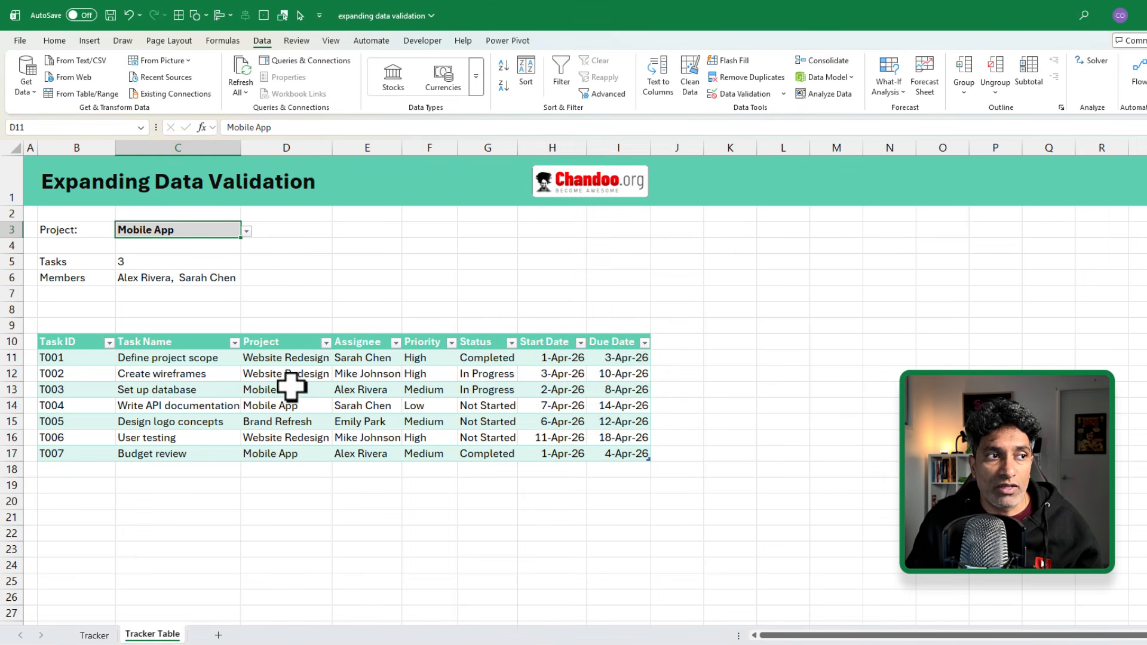
Step: Add table row 18 with project eCommerce and an assignee name
left_click(245, 231)
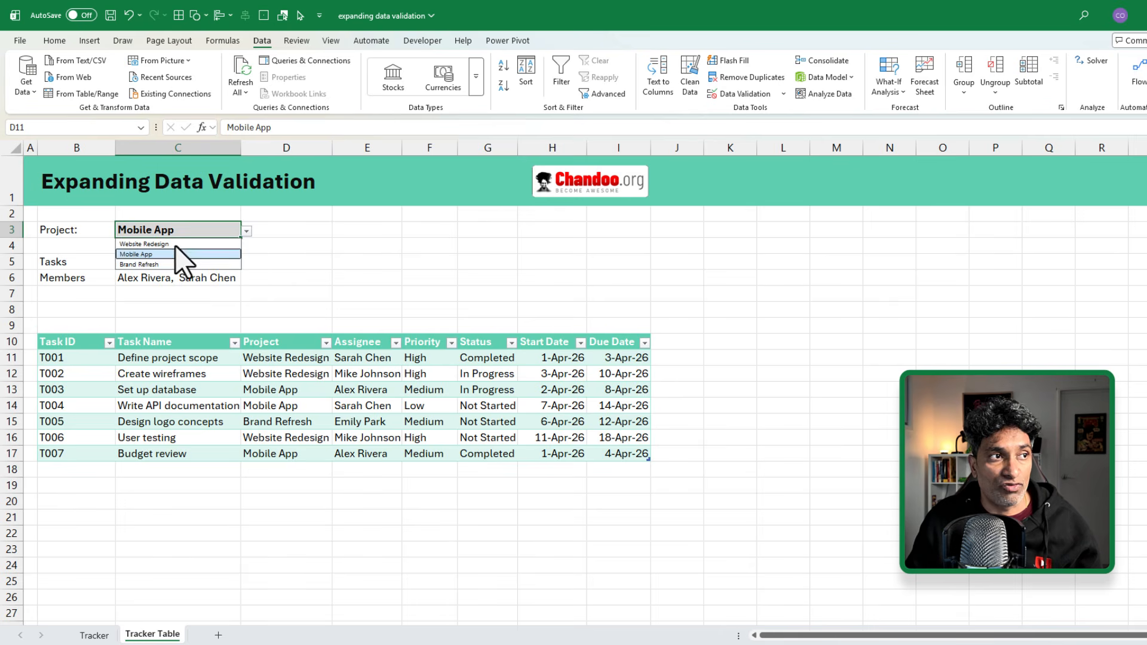
left_click(245, 275)
left_click(629, 459)
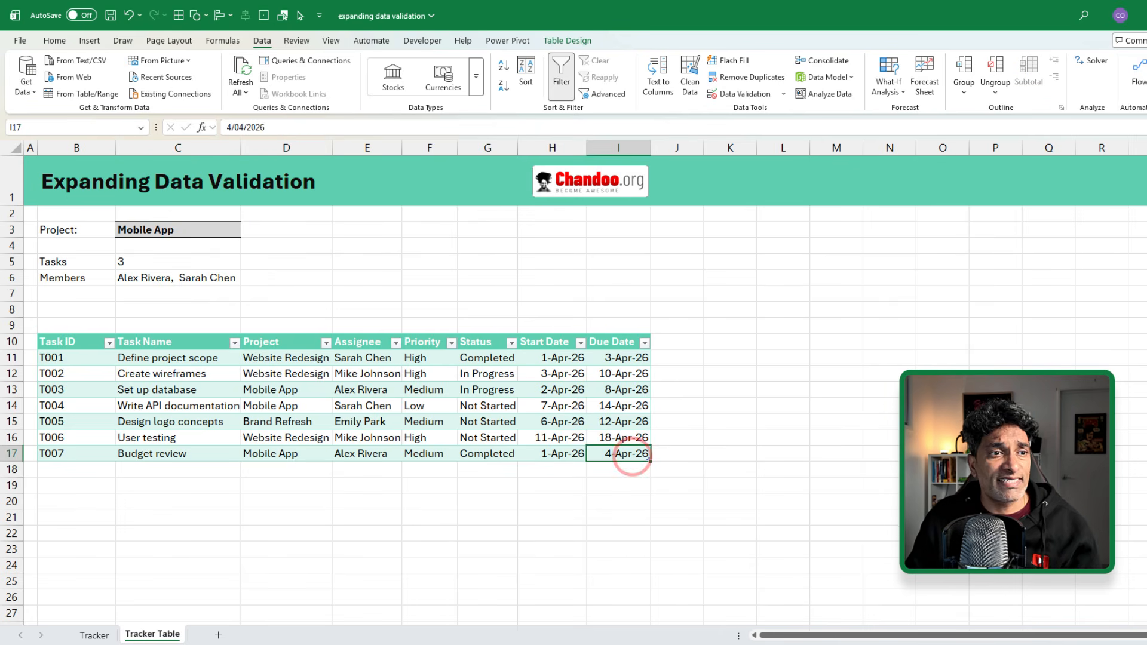
key("Tab")
key("Tab")
key("Tab")
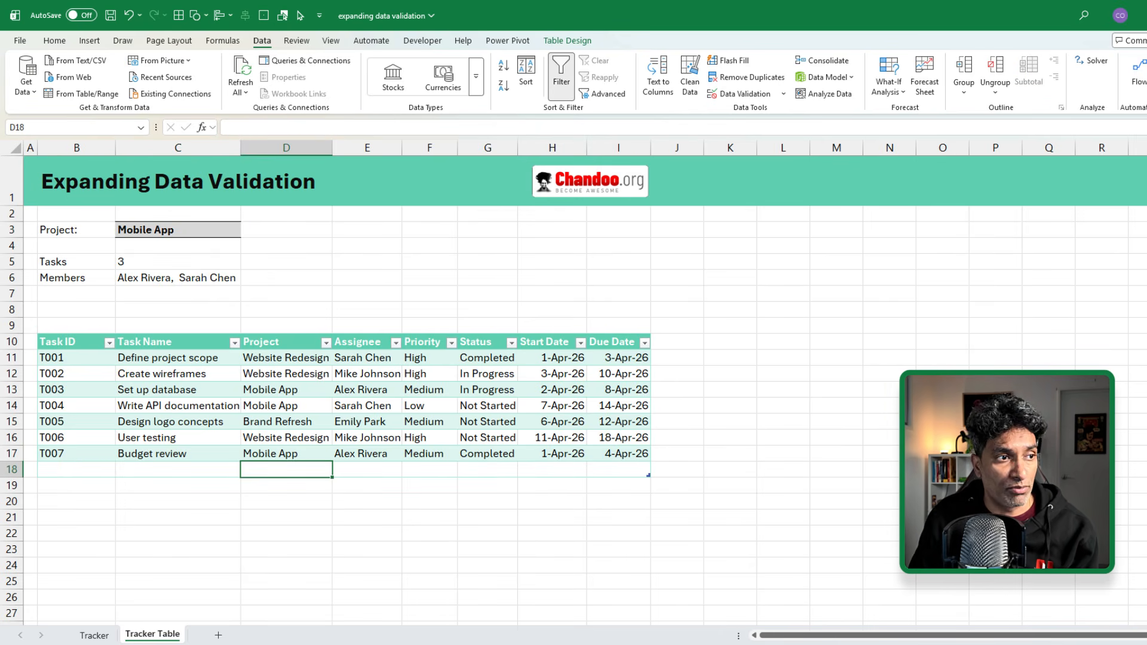
type("eC")
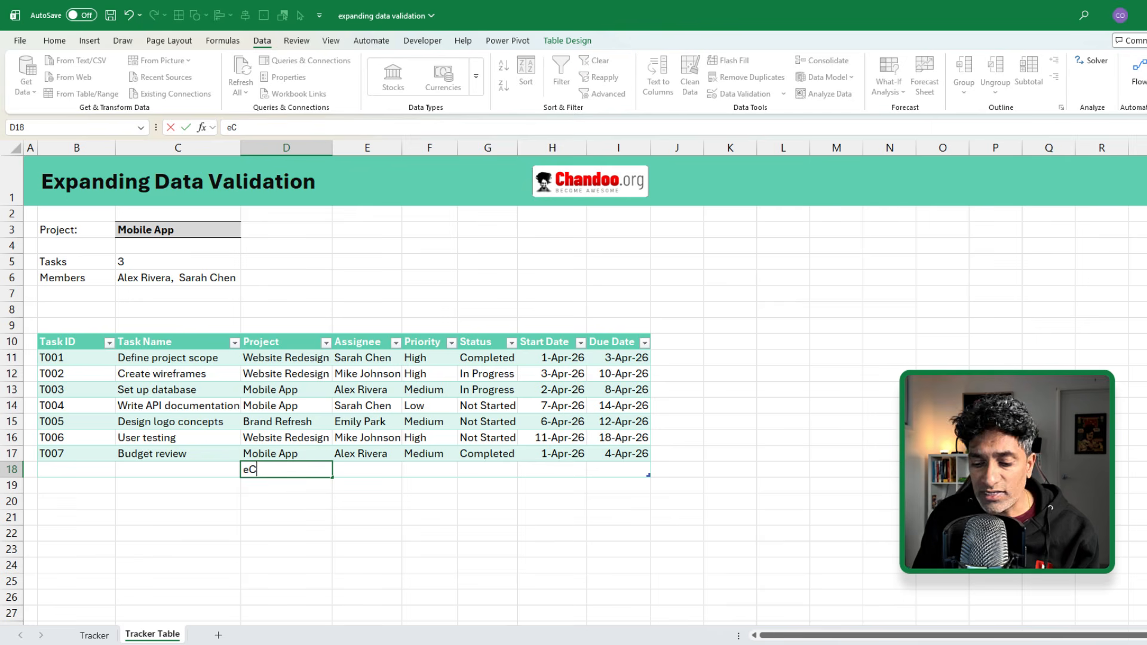
type("ommerce")
key("Tab")
type("C")
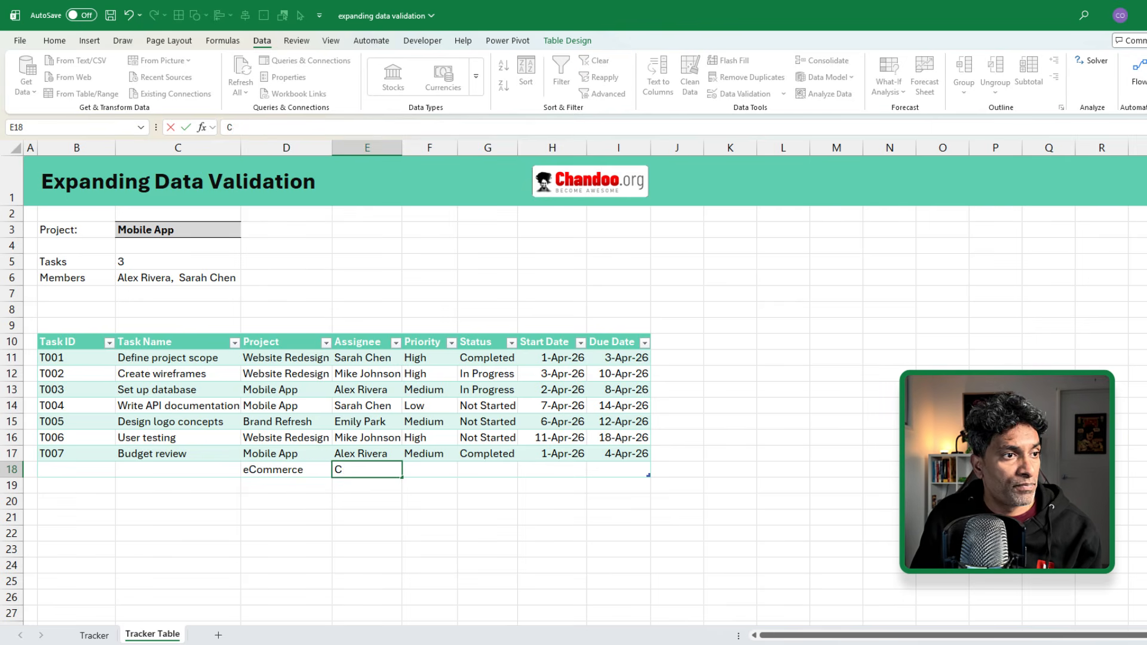
type("handoo")
key("Tab")
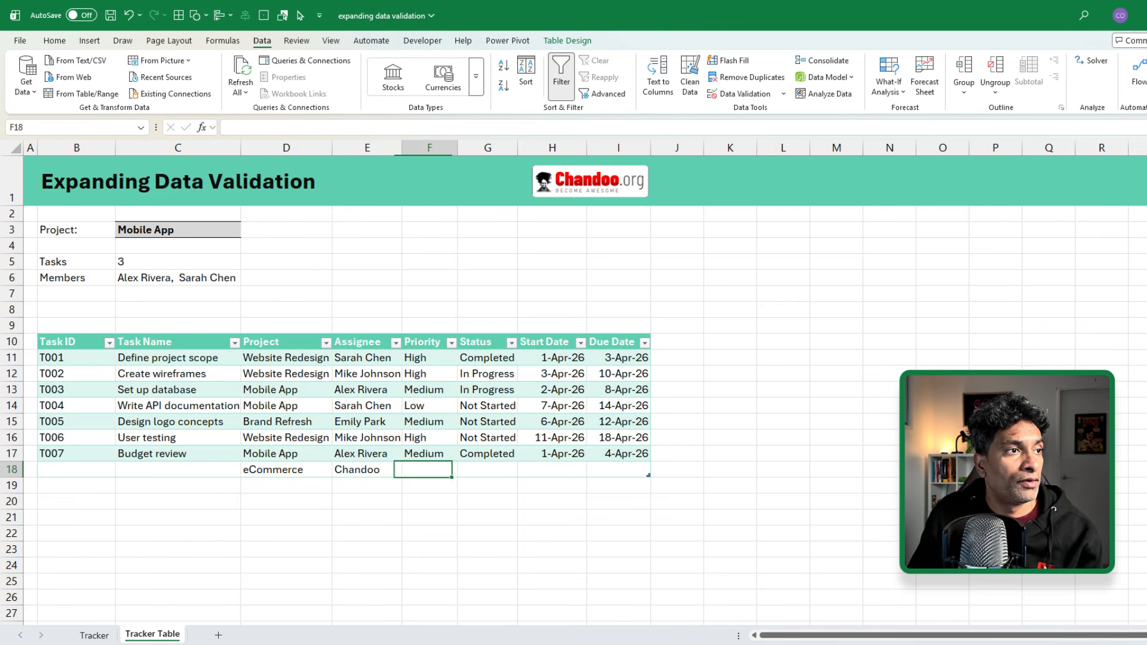
Step: Choose eCommerce in C3, inspect the Tasks and Members formulas, and start another table row
left_click(190, 229)
left_click(246, 232)
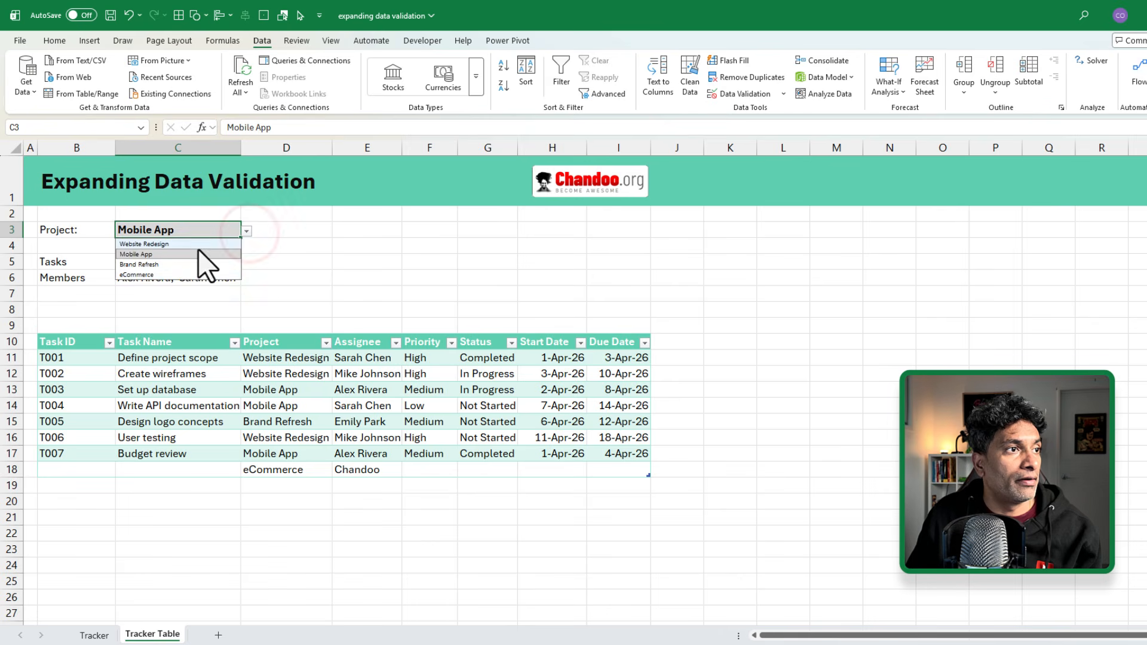
left_click(186, 273)
left_click(146, 264)
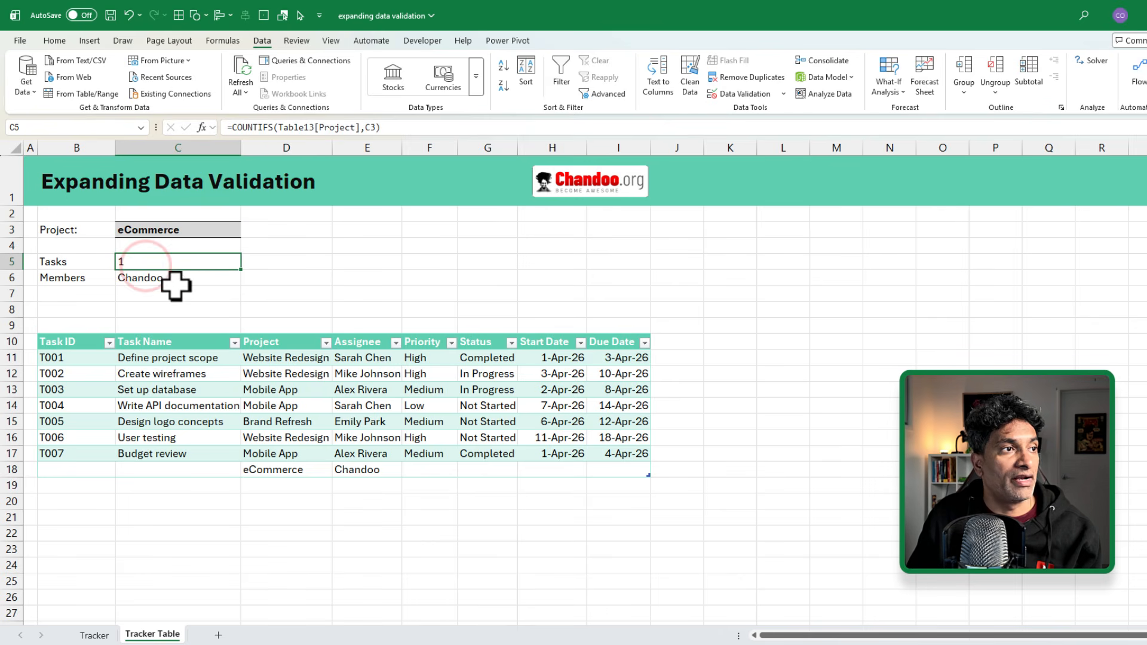
double_click(175, 267)
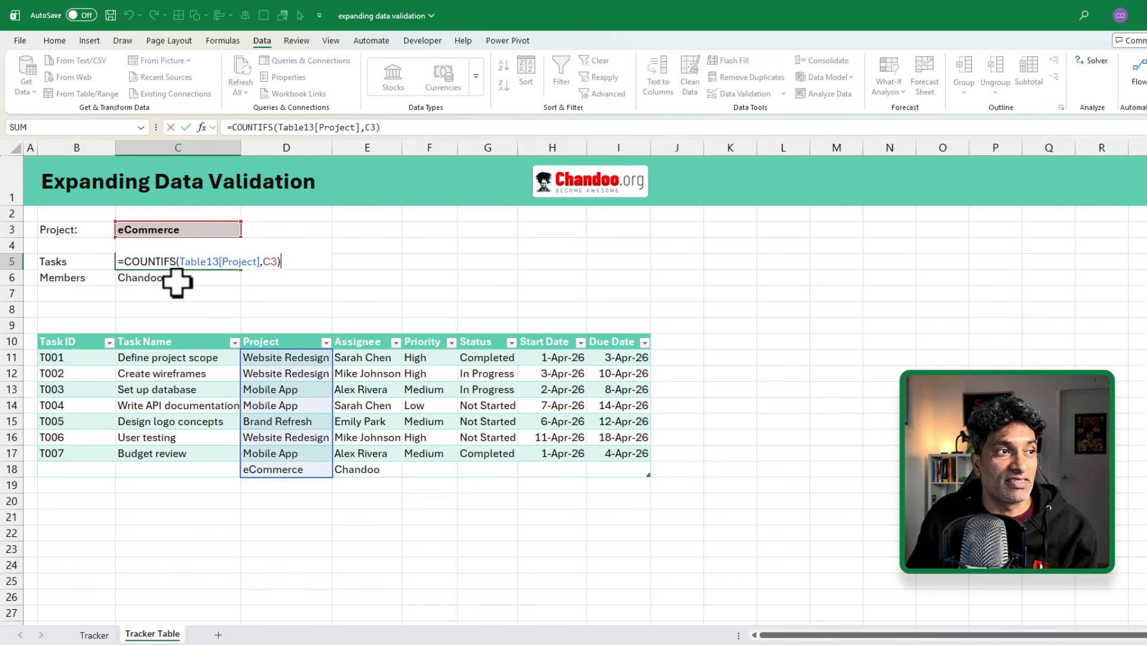
key("Escape")
double_click(205, 278)
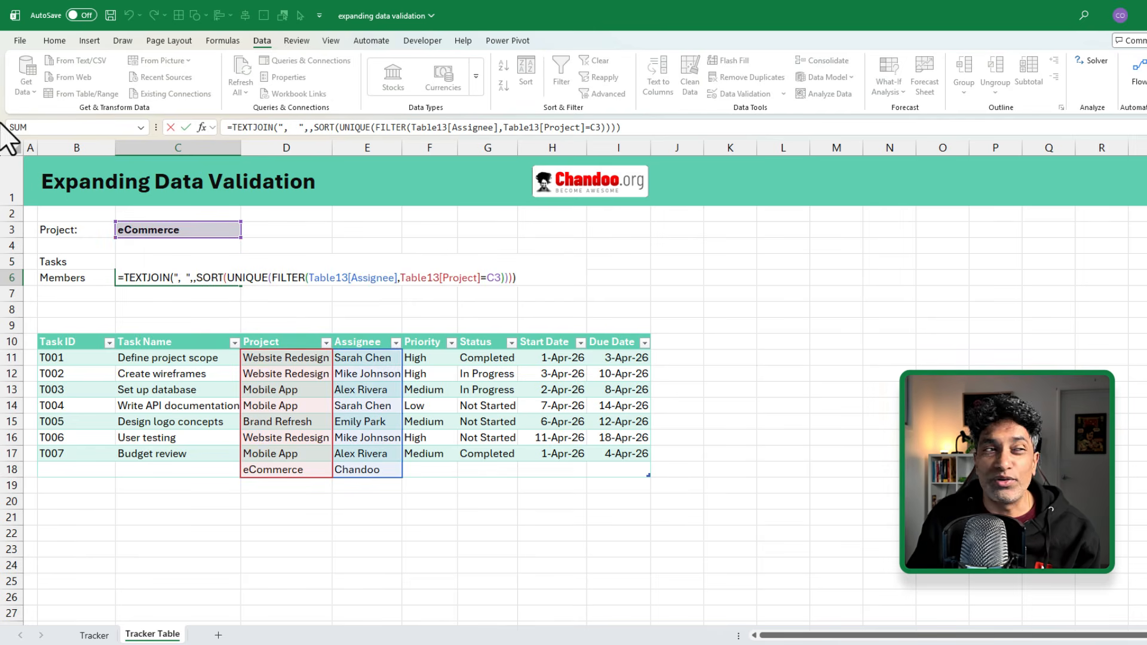
key("ctrl+Return")
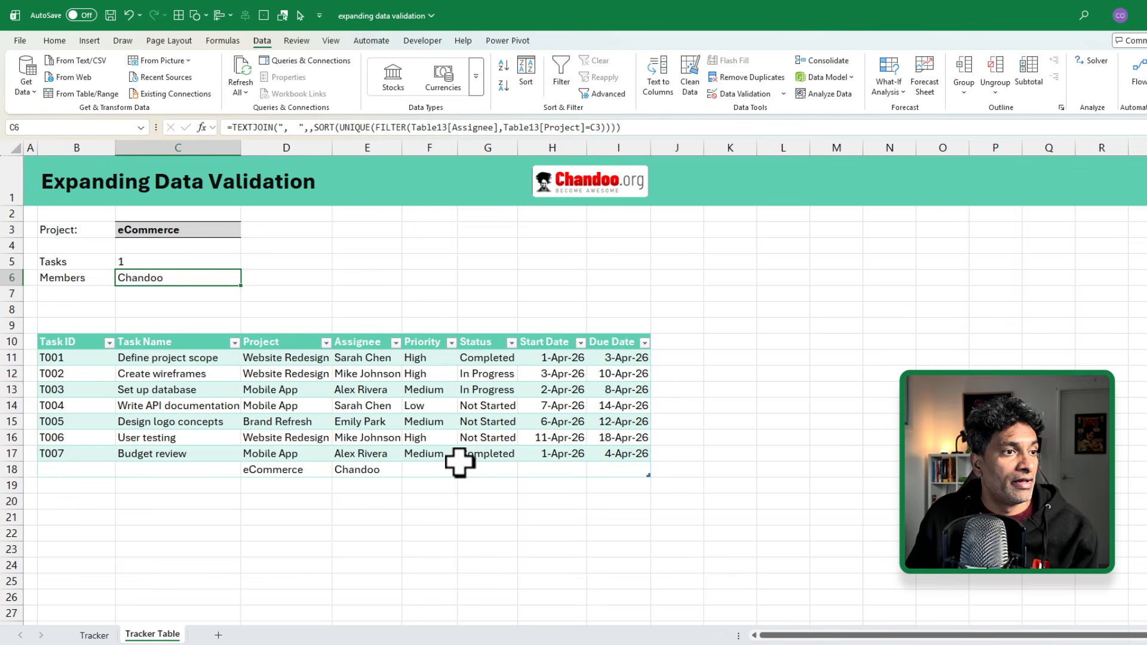
left_click(617, 469)
key("Tab")
key("Tab")
key("Tab")
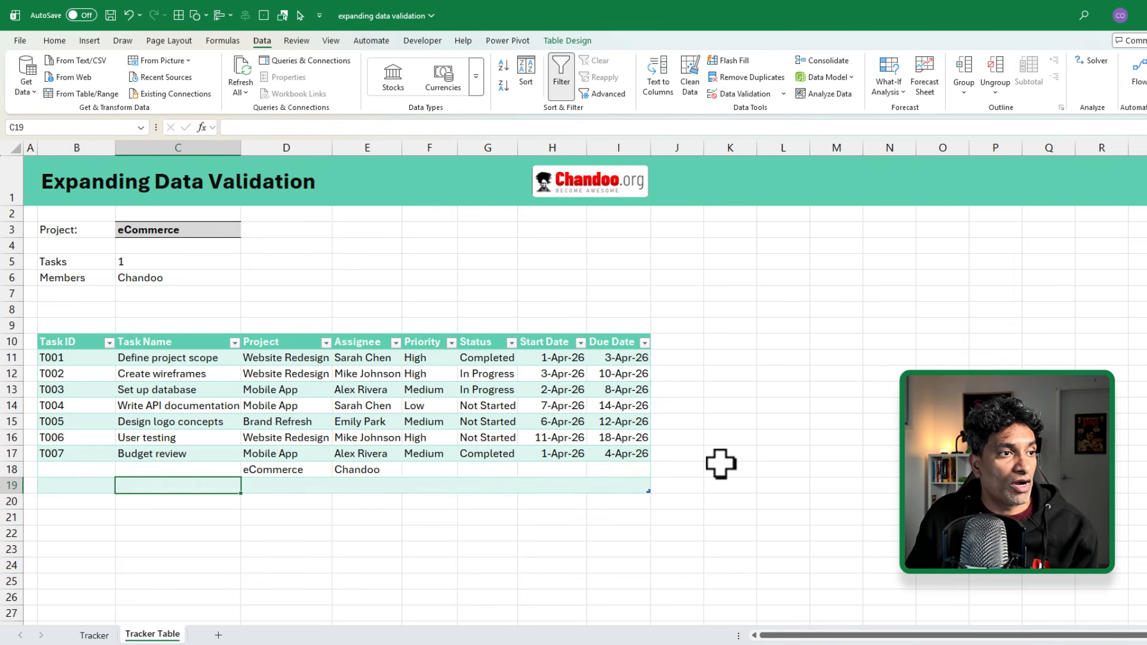
Step: Fill table row 19 with project iOS upgrade and an assignee name
type("i")
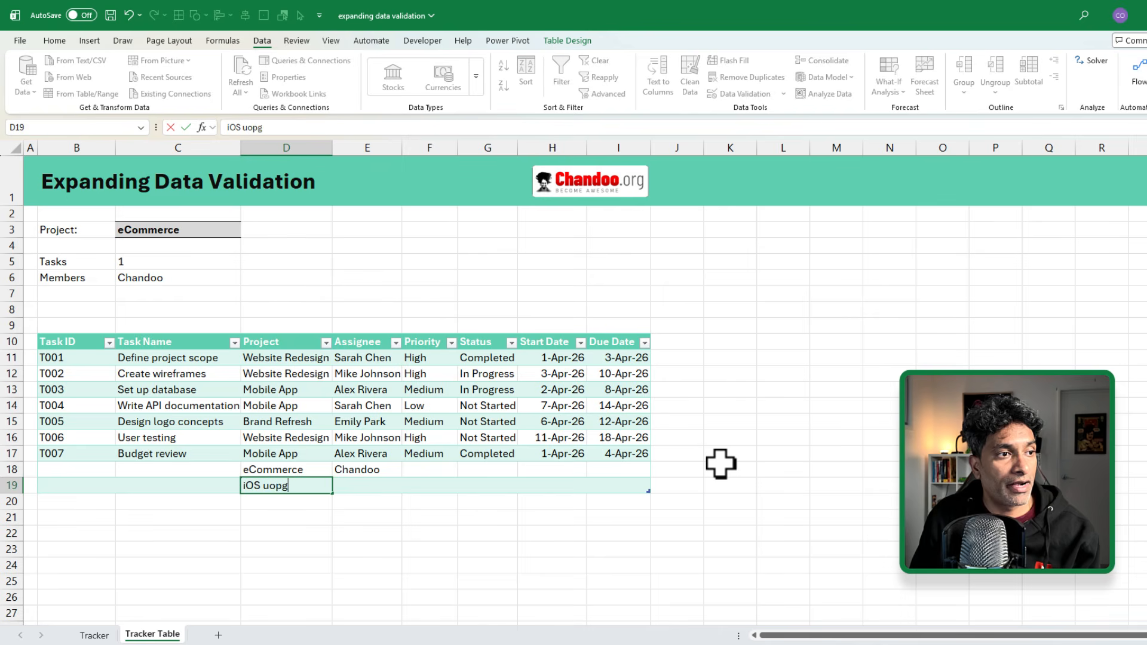
type("OS upgrade")
key("Tab")
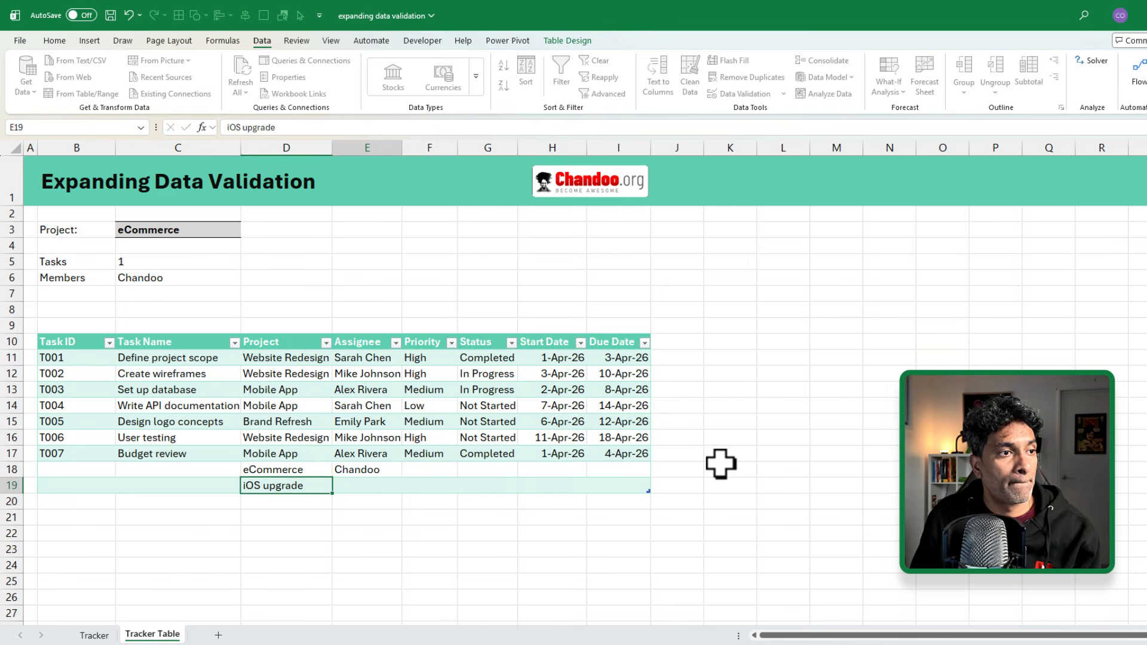
key("Tab")
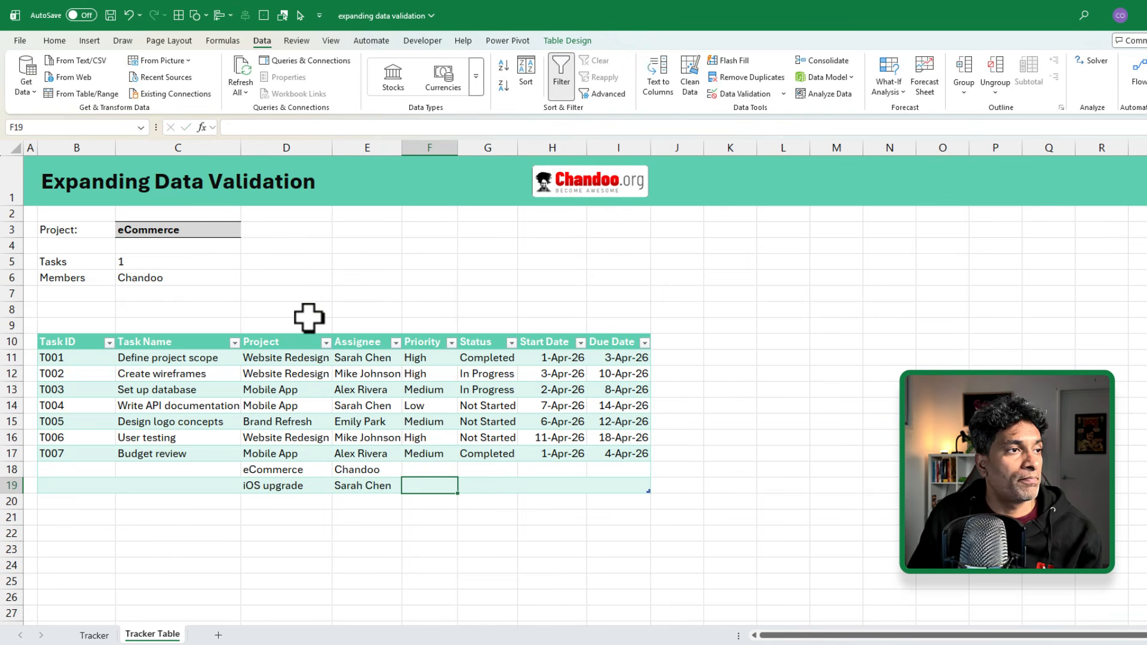
Step: Pick iOS upgrade from C3's now five-project list and highlight the Project entries D11:D19
left_click(182, 230)
left_click(247, 231)
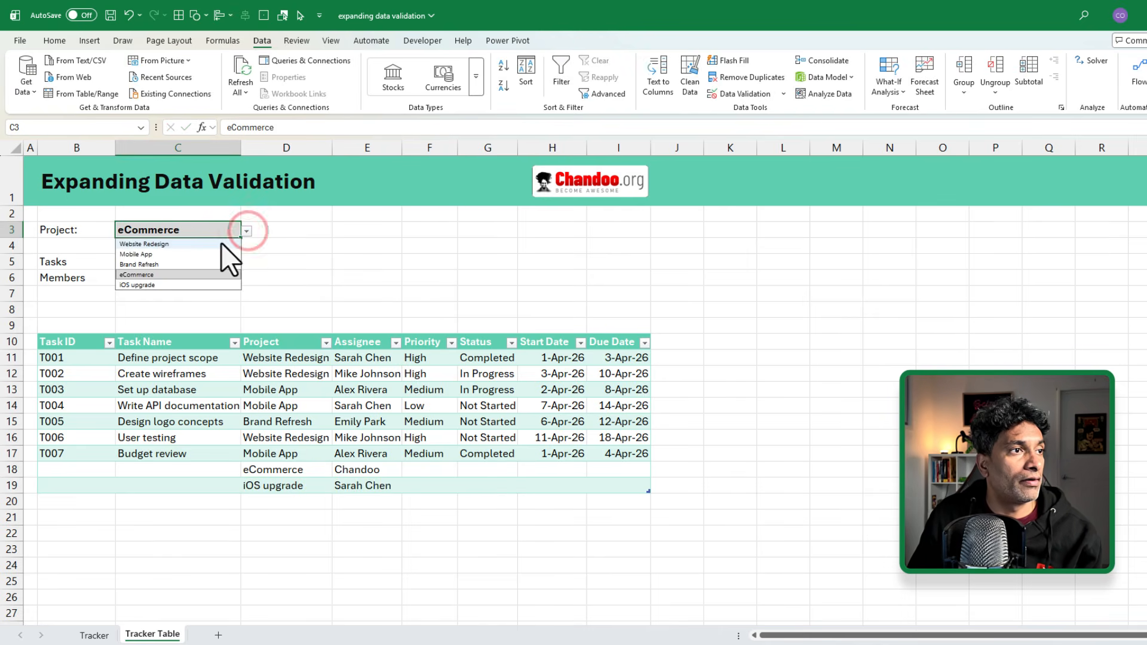
left_click(195, 285)
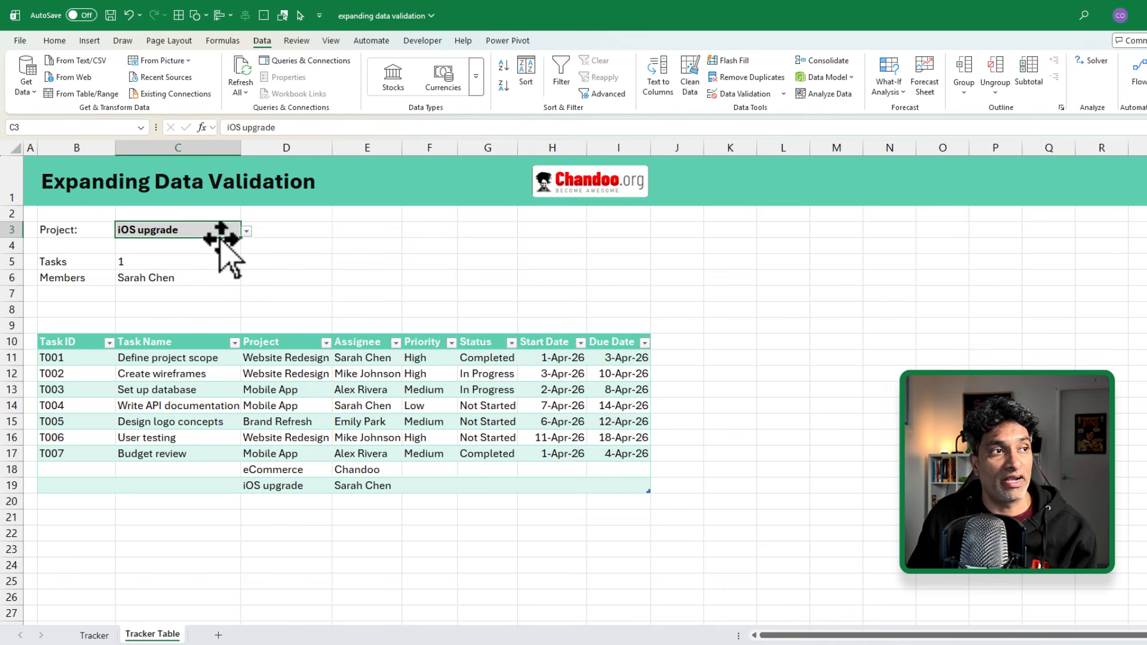
left_click(246, 231)
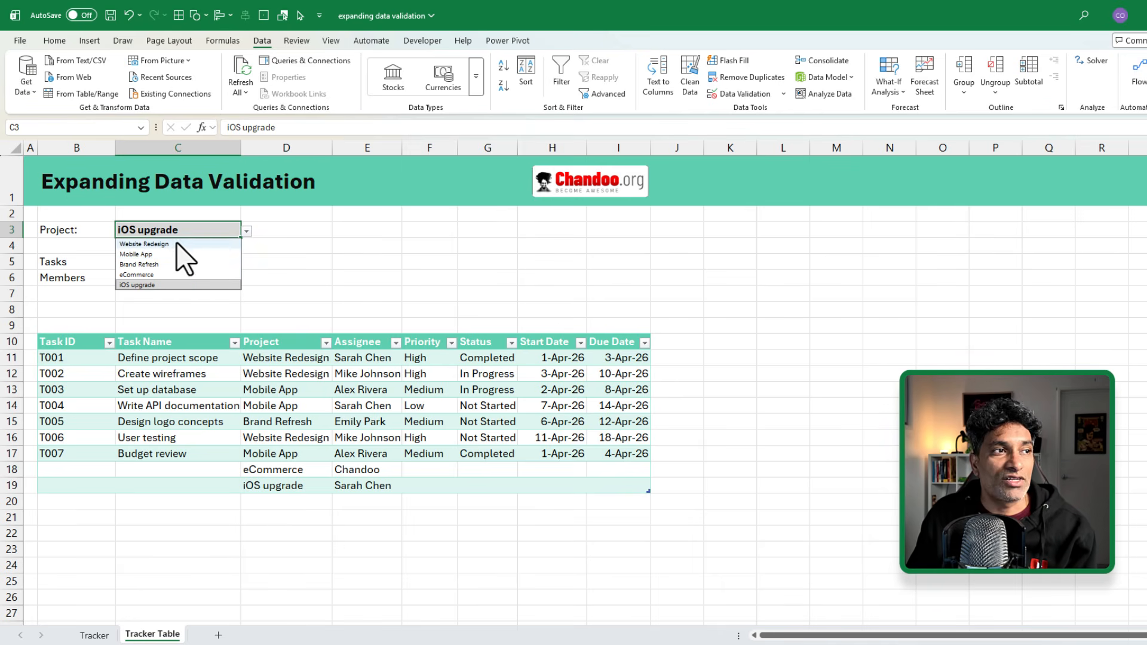
left_click_drag(297, 358, 299, 483)
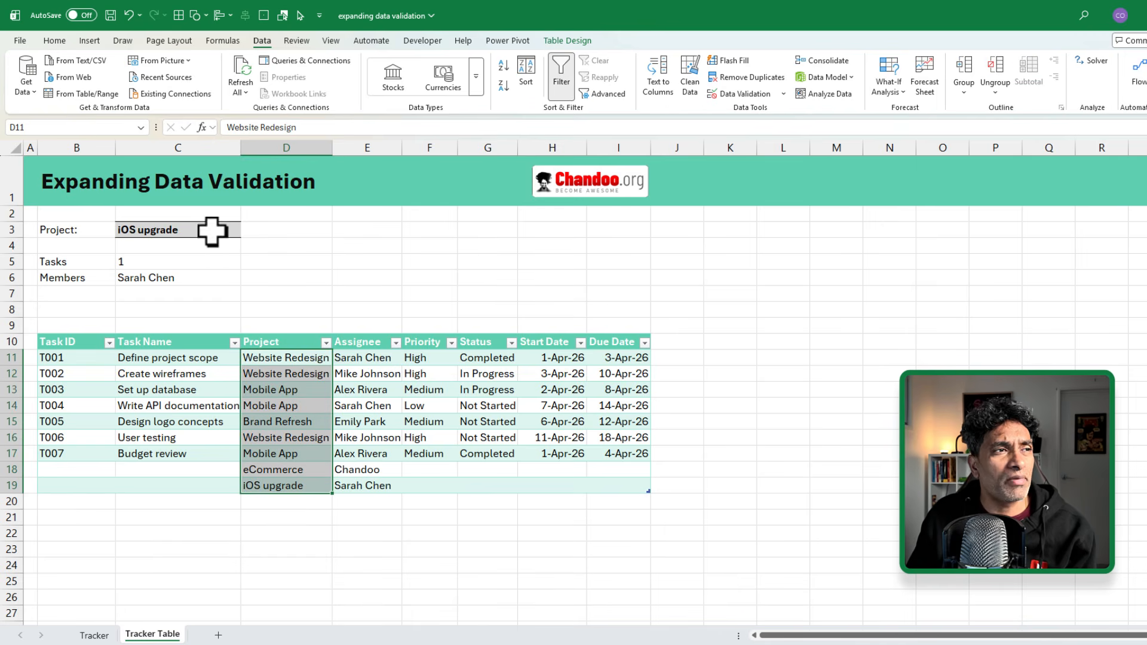
left_click(174, 263)
left_click(96, 634)
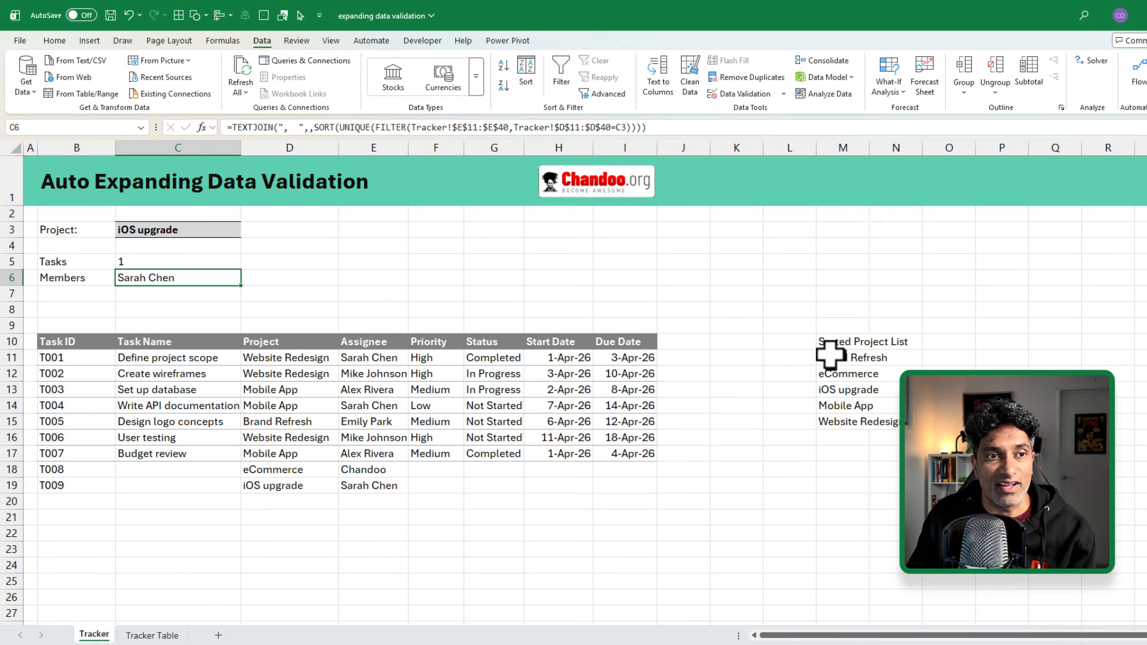
left_click(824, 357)
key("F2")
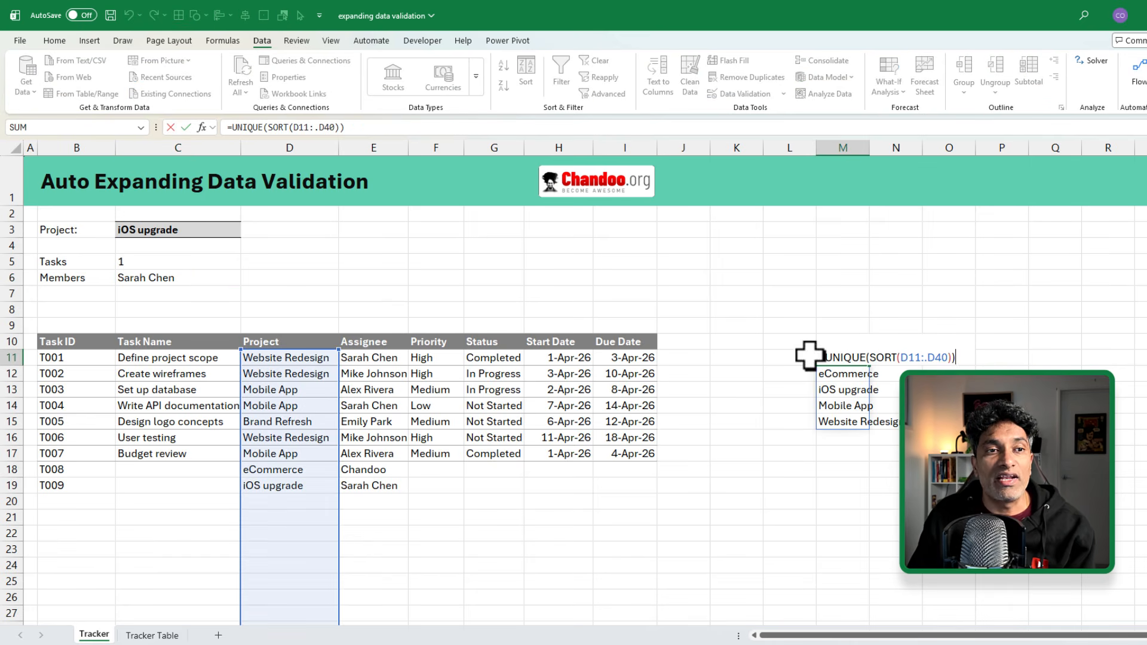
key("Escape")
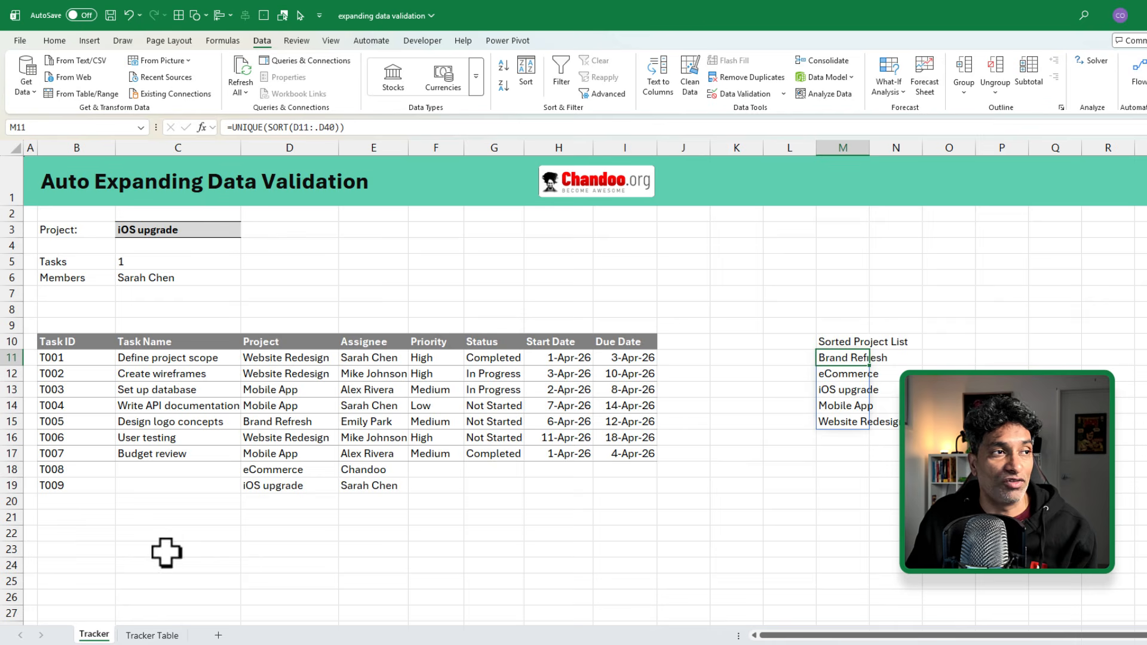
left_click(149, 635)
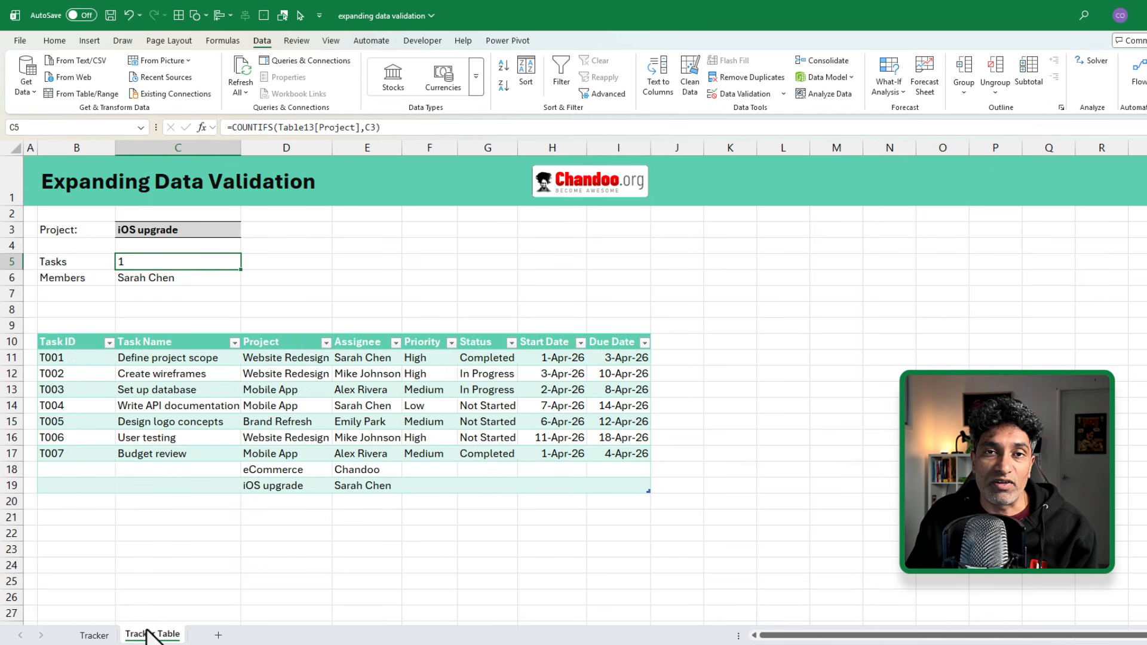